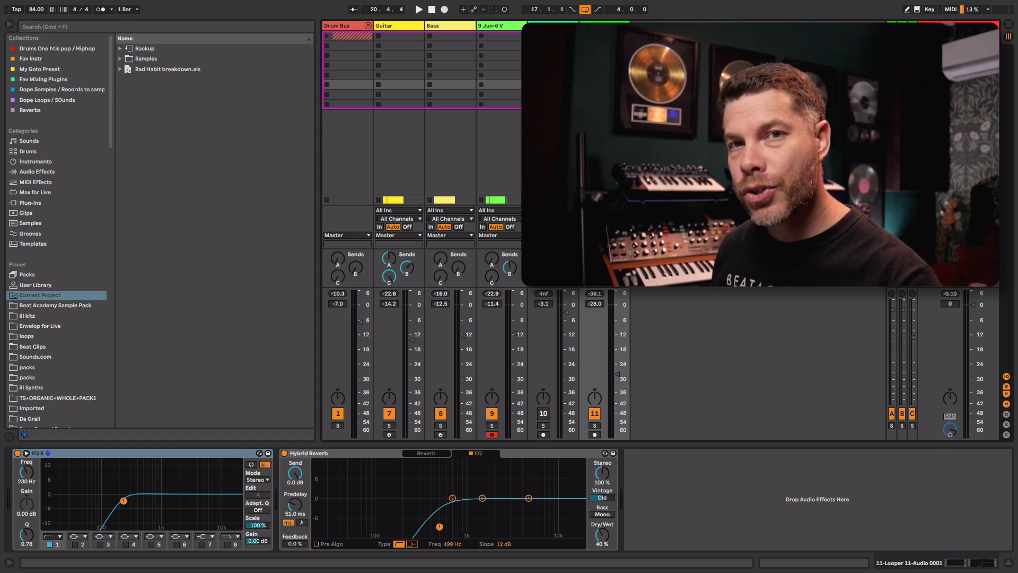
Open the Addictive Drums 2 instrument on the Room track and show its kick channel.
key("space")
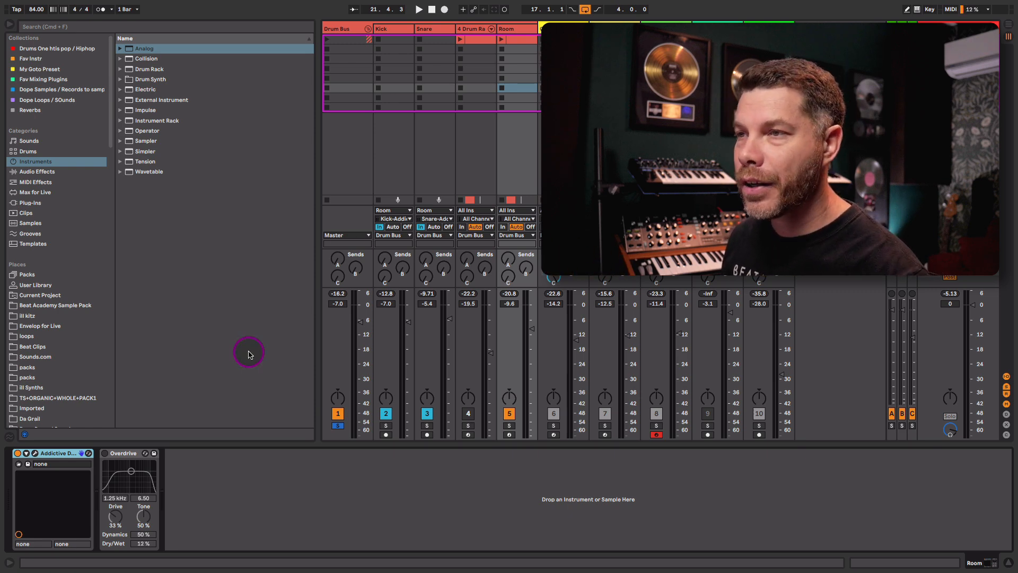
left_click(35, 452)
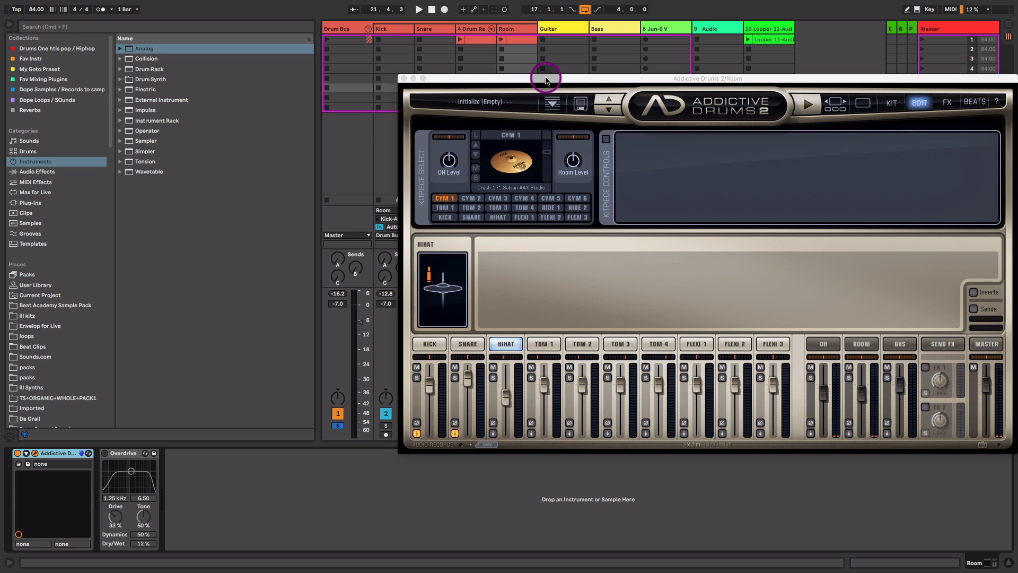
left_click(438, 344)
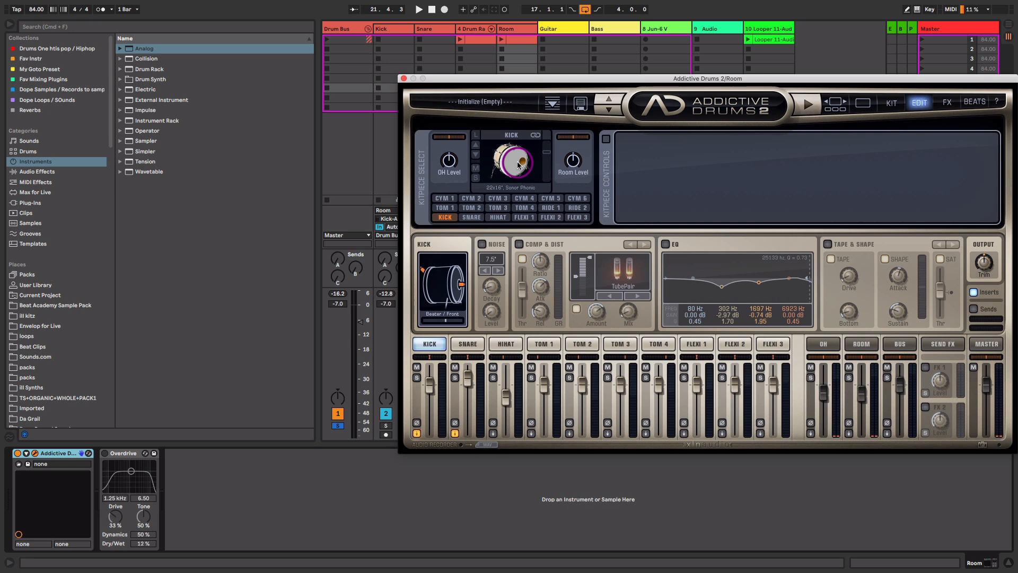
left_click_drag(569, 82, 527, 73)
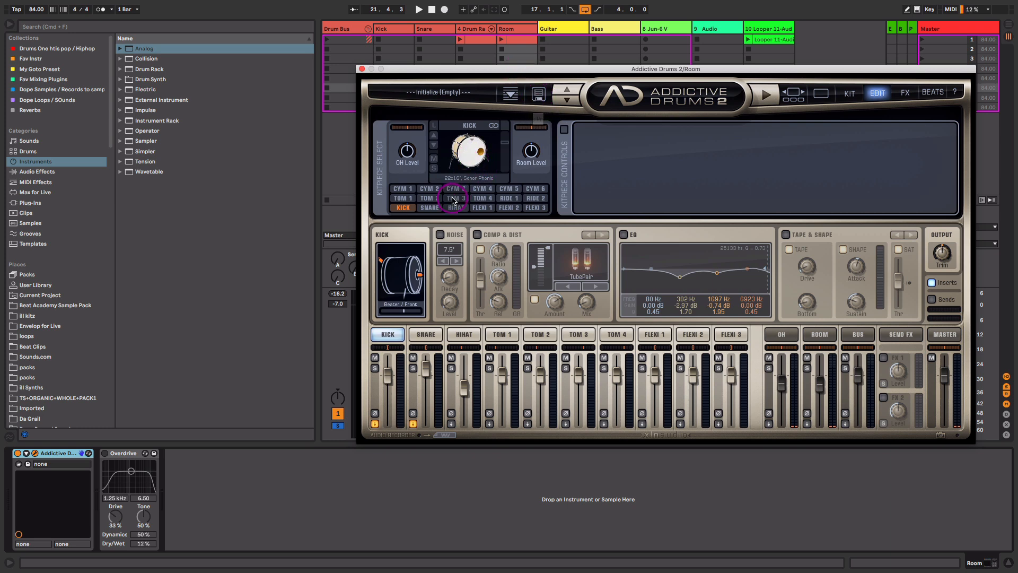
Look through the snare, hi-hat, cymbal and Tom 2 kit pieces in the drum instrument.
left_click(425, 336)
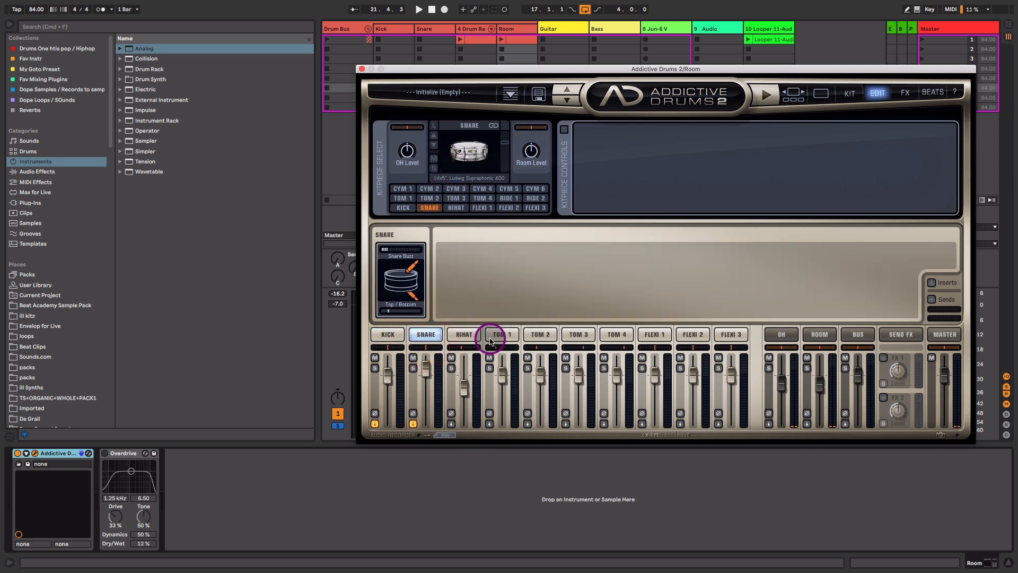
left_click(462, 334)
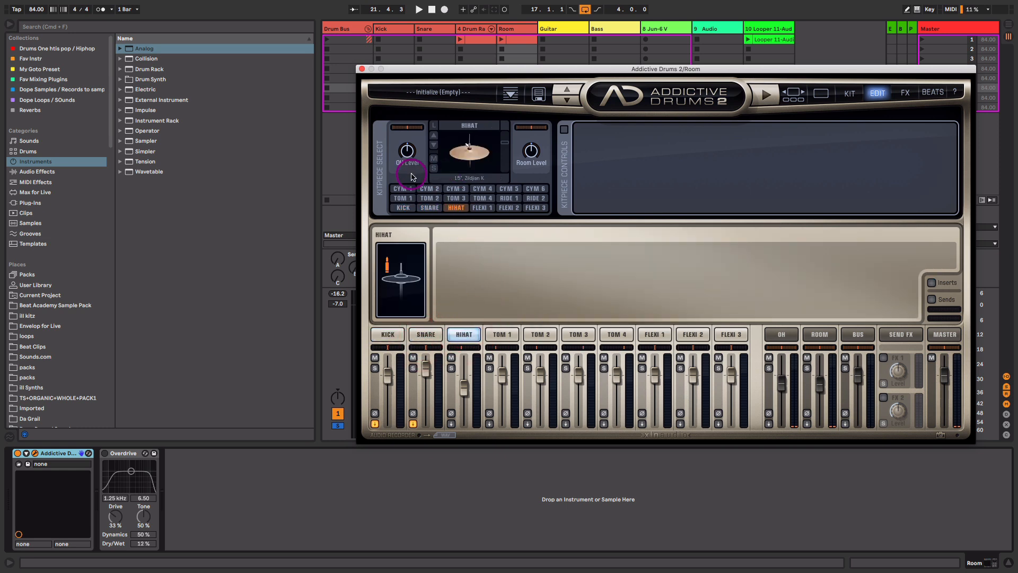
left_click(407, 190)
left_click(425, 189)
left_click(543, 336)
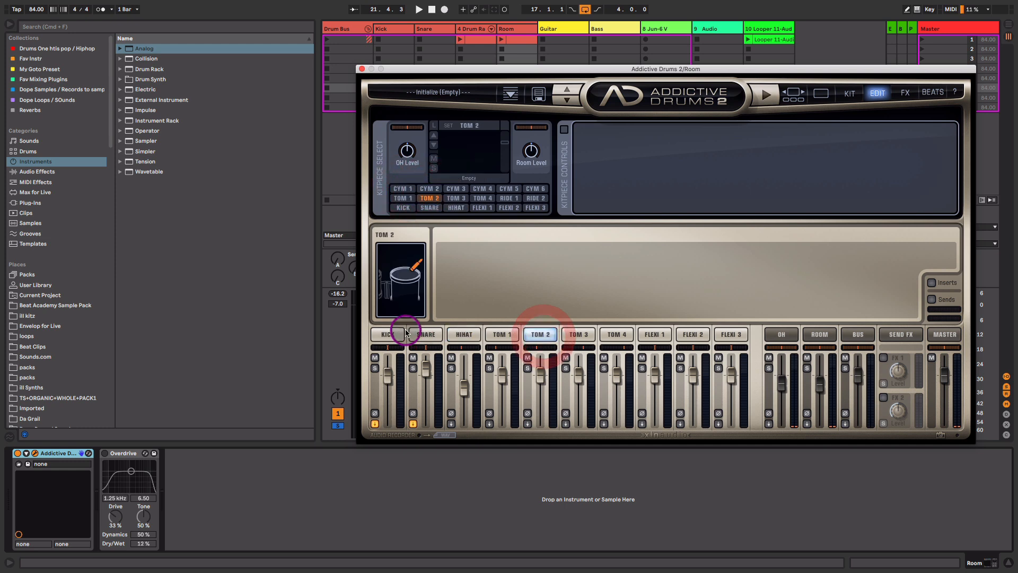
Examine the kick channel's separate output routing options and lower the snare channel's fader slightly.
left_click(407, 426)
left_click(375, 425)
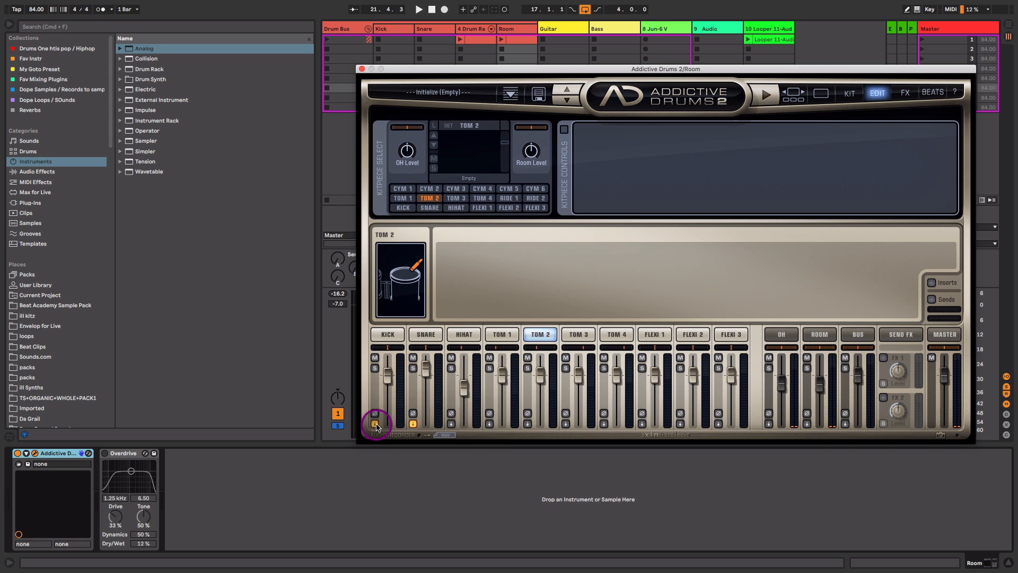
left_click(374, 425)
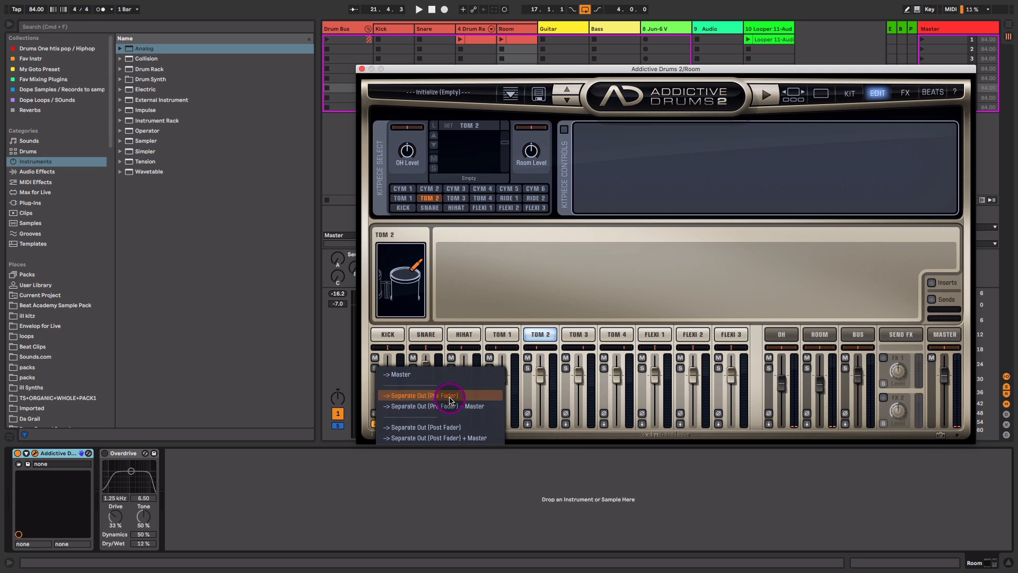
left_click(482, 303)
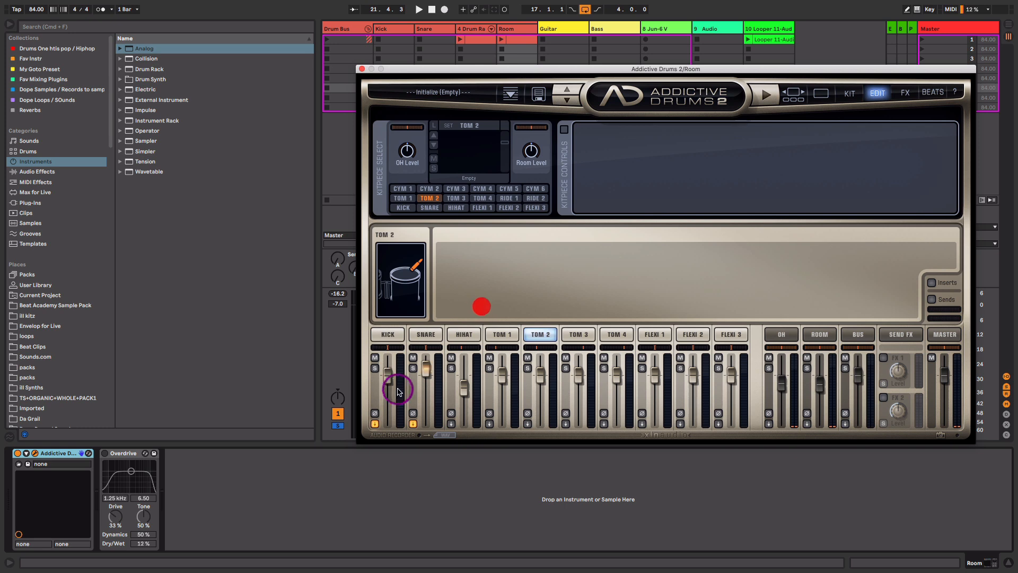
left_click_drag(429, 373, 429, 380)
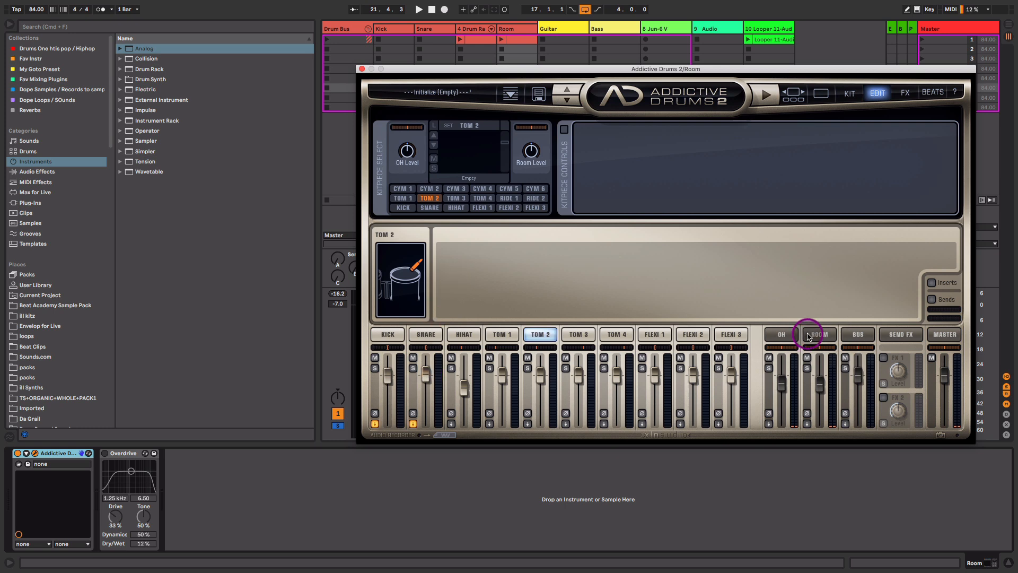
View the overhead and room channels, finishing by closing the drum instrument's window.
left_click(782, 335)
left_click(816, 335)
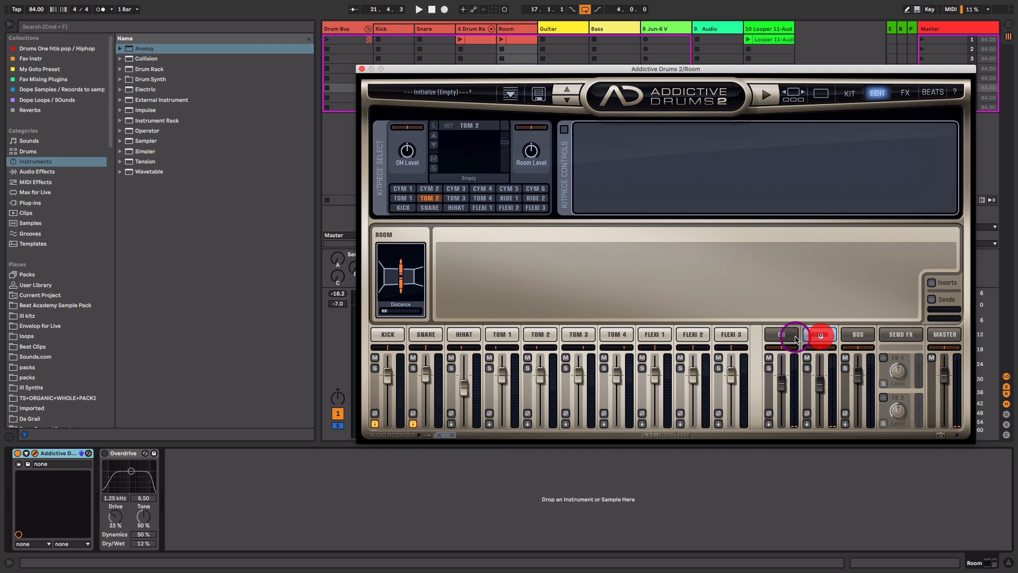
left_click(362, 69)
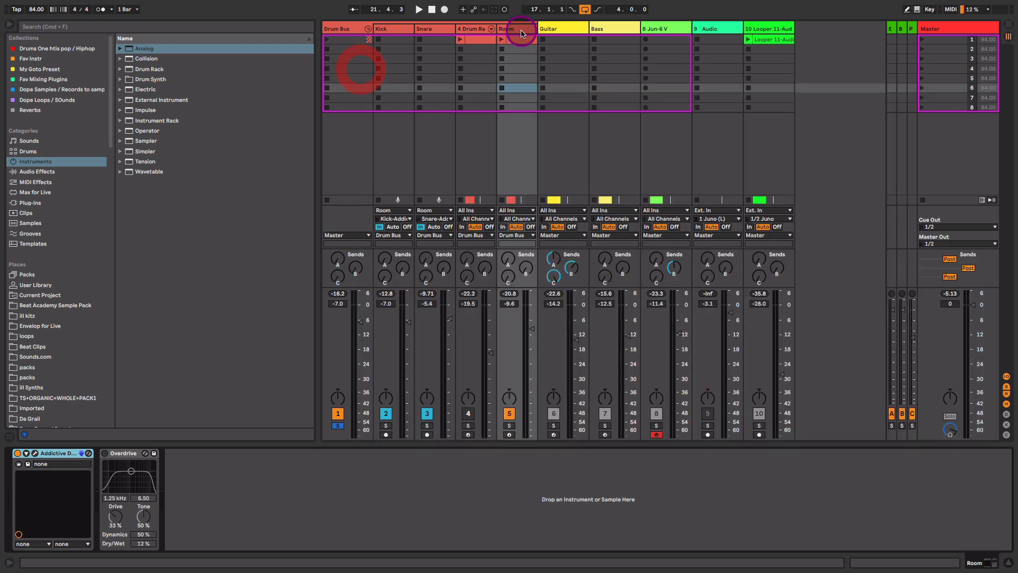
Compare the device chains on the Room, Kick and Snare tracks.
left_click(522, 30)
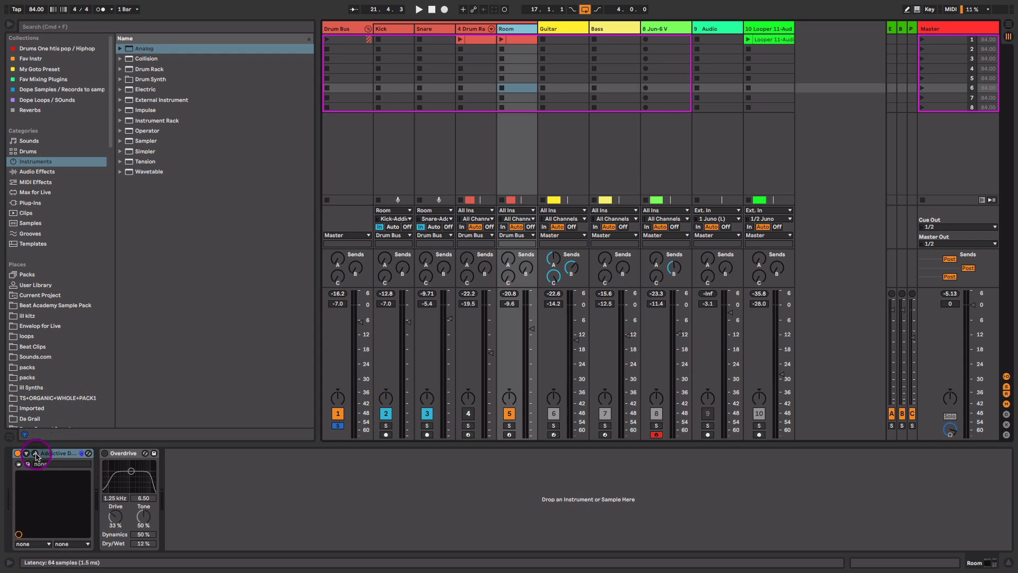
left_click(399, 30)
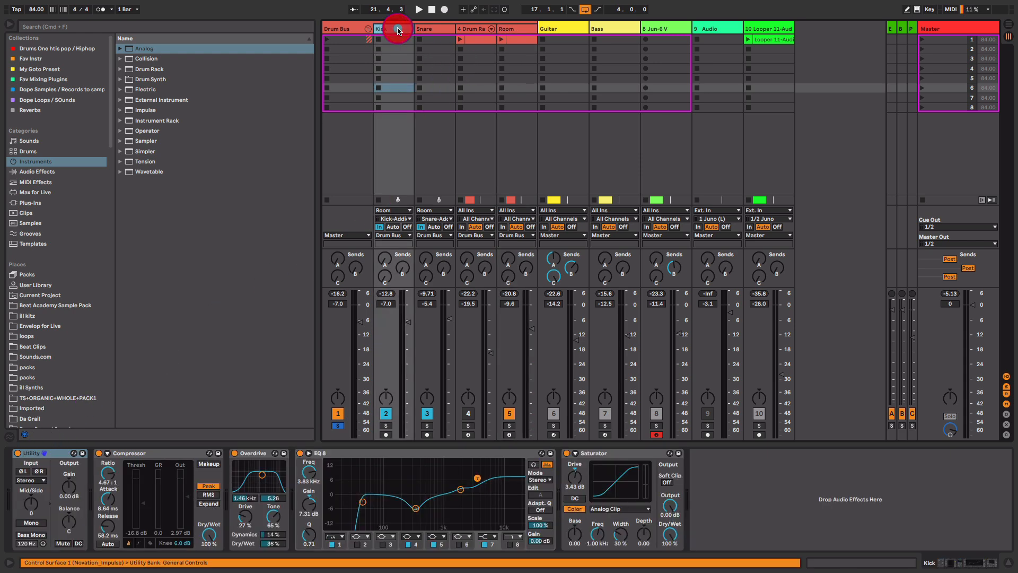
left_click(432, 28)
left_click(398, 30)
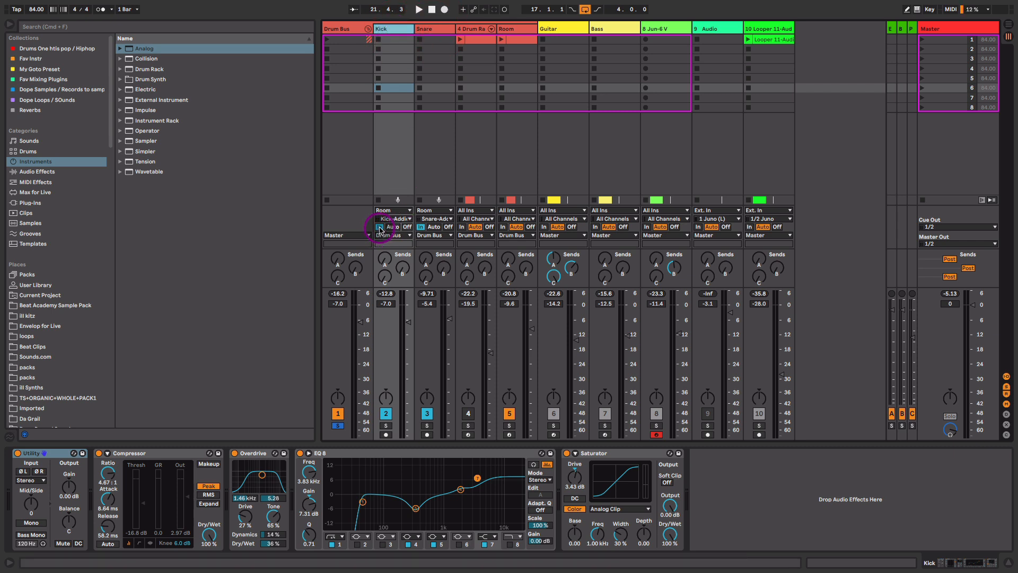
Route the Kick track's audio input from the Room track's Kick-Addictive Drums 2 output.
left_click(406, 210)
left_click(405, 210)
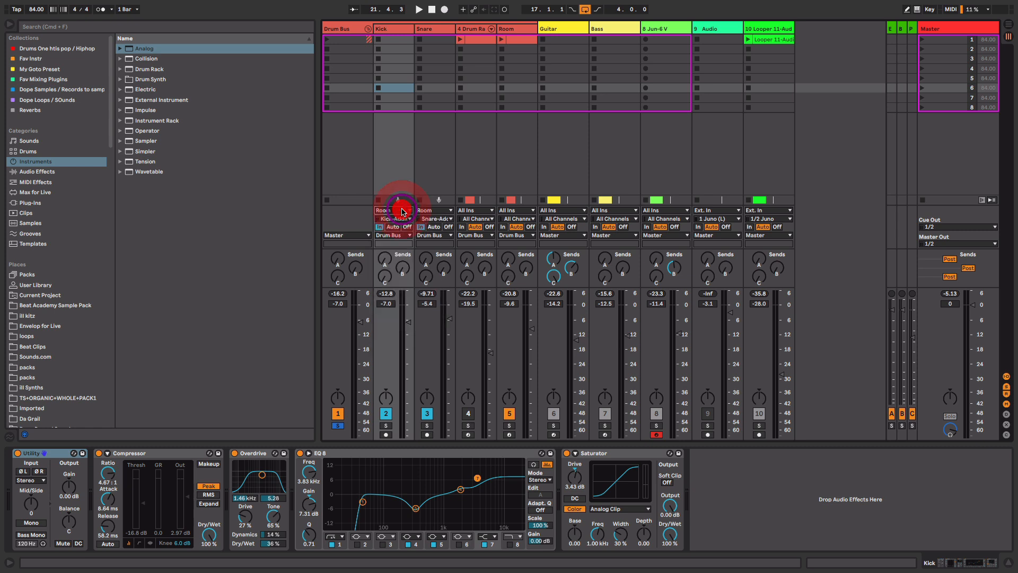
left_click(407, 211)
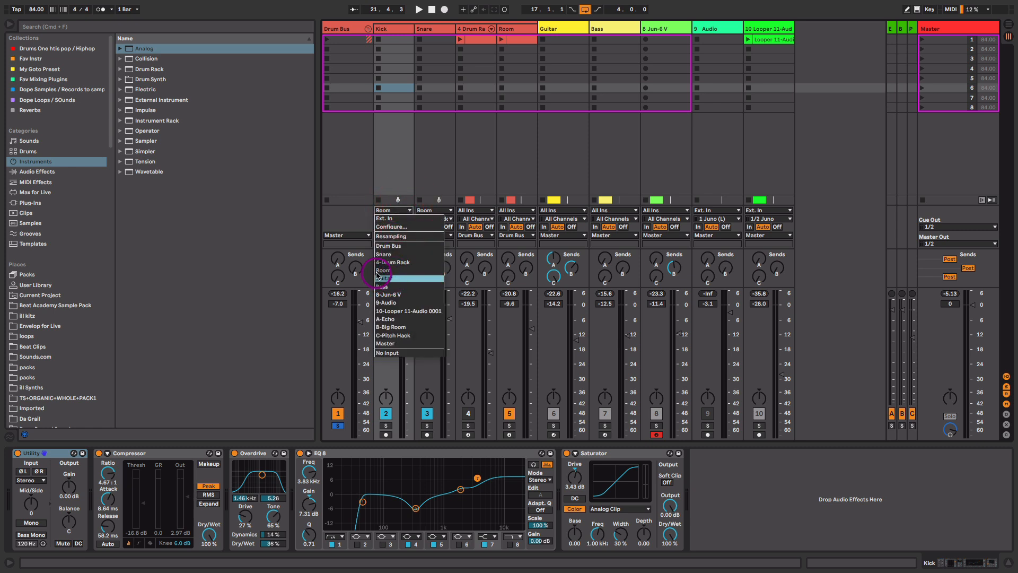
left_click(400, 271)
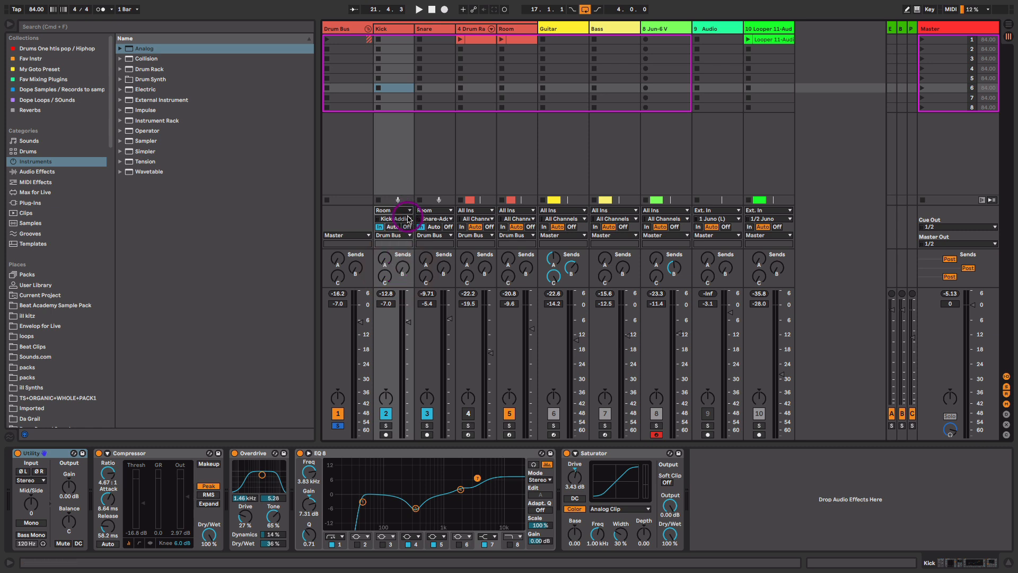
left_click(409, 220)
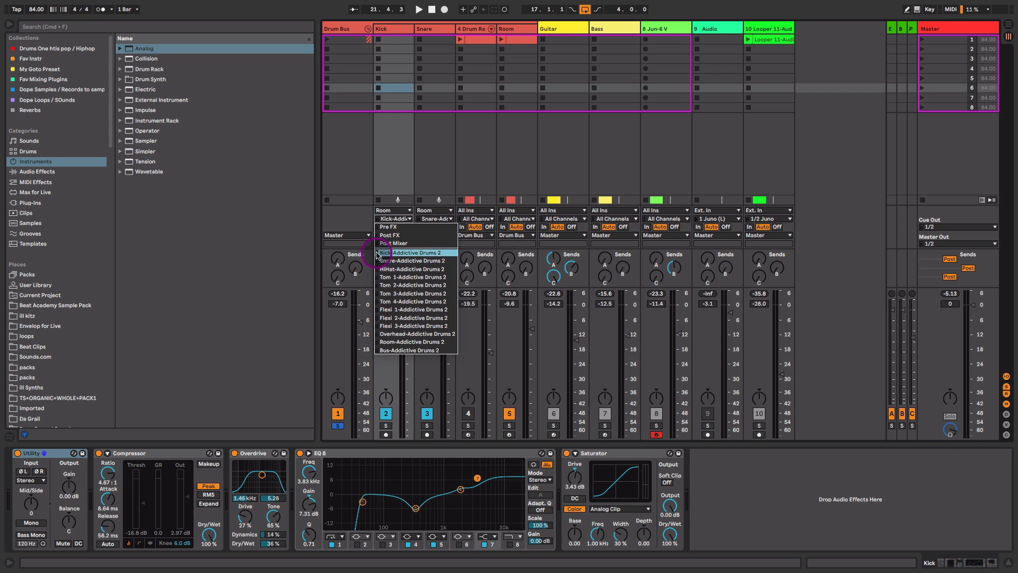
left_click(440, 254)
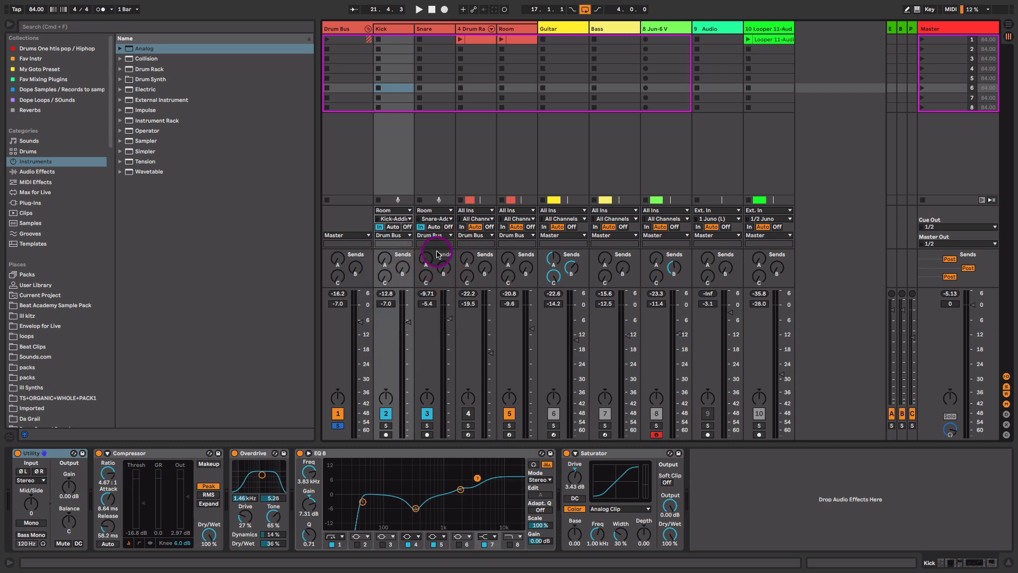
Solo the Kick and Snare tracks and set the Snare track's volume to -6.0 dB during playback.
left_click(387, 426)
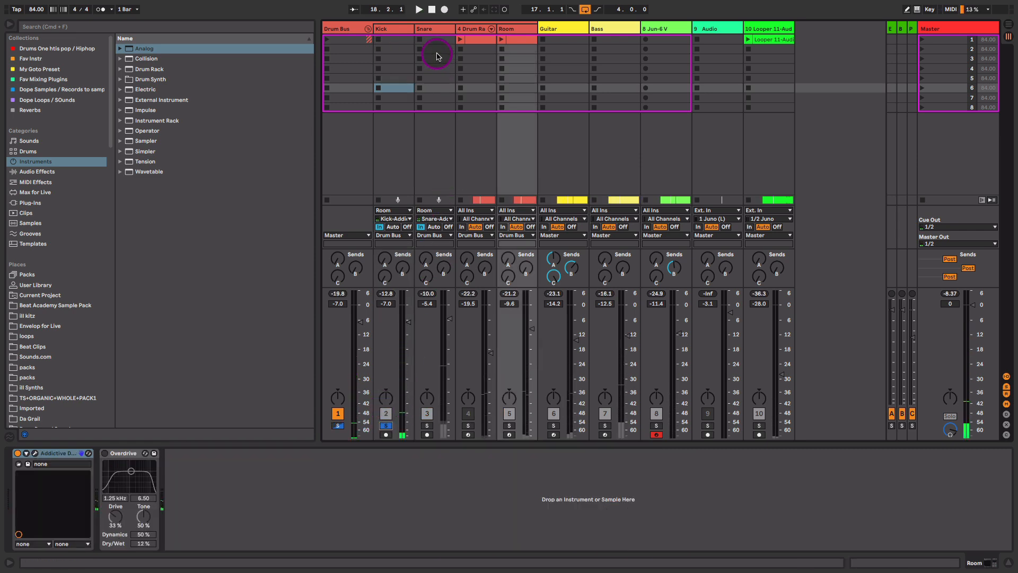
left_click(436, 29)
key("space")
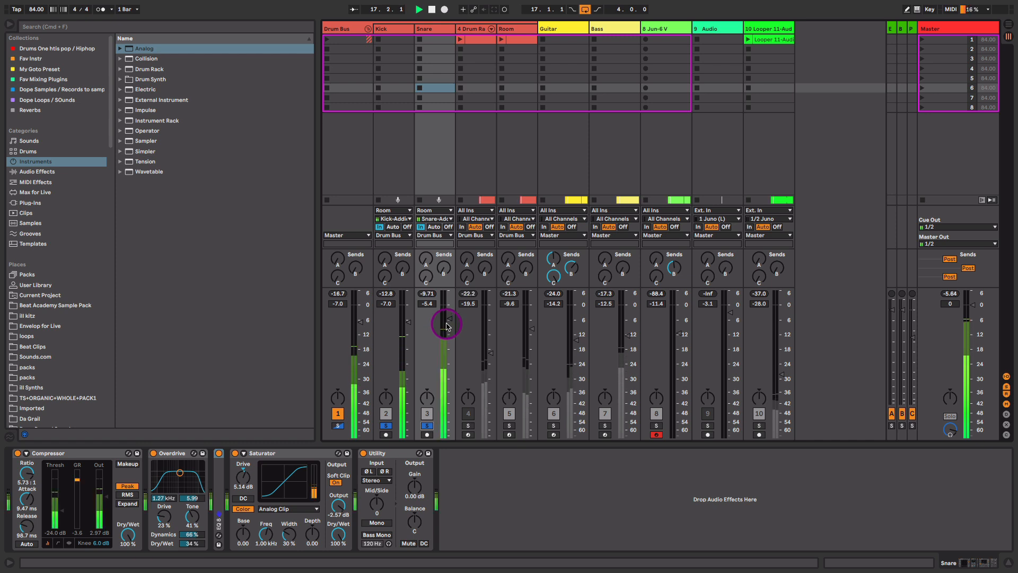
left_click_drag(449, 319, 449, 320)
key("space")
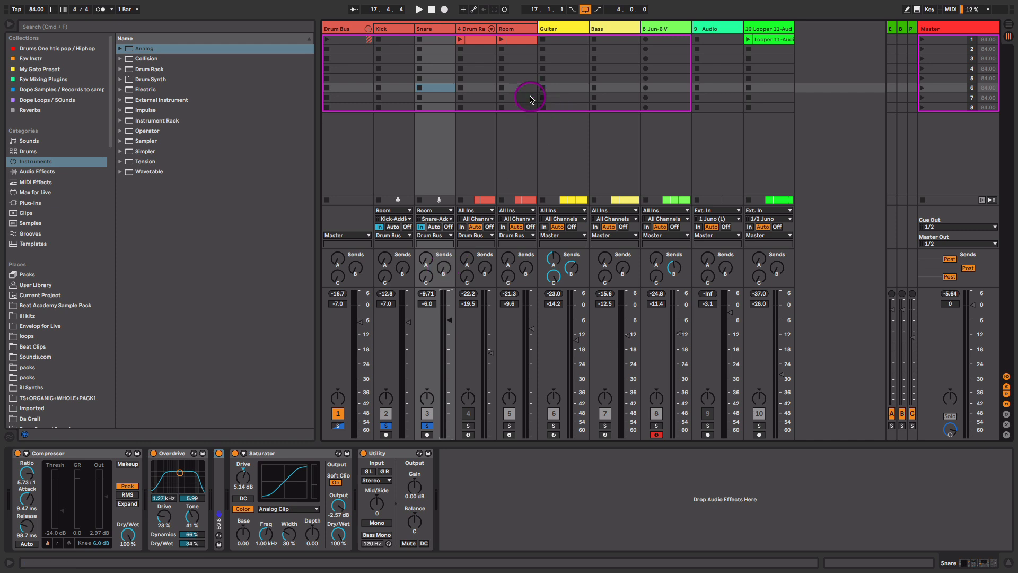
Set the attack of the Kick track's Compressor to 10.4 ms.
left_click(509, 31)
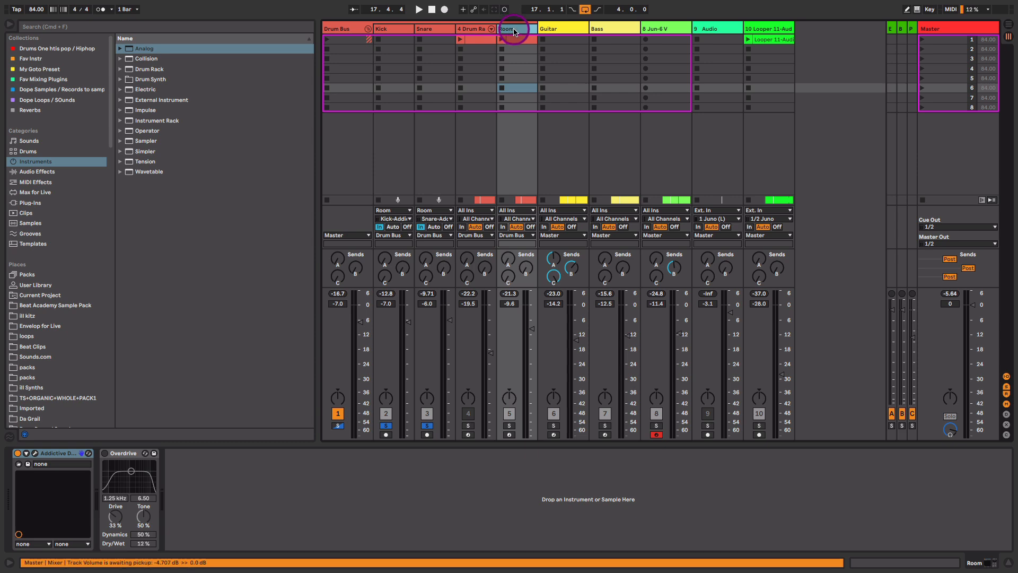
left_click(426, 31)
left_click(395, 29)
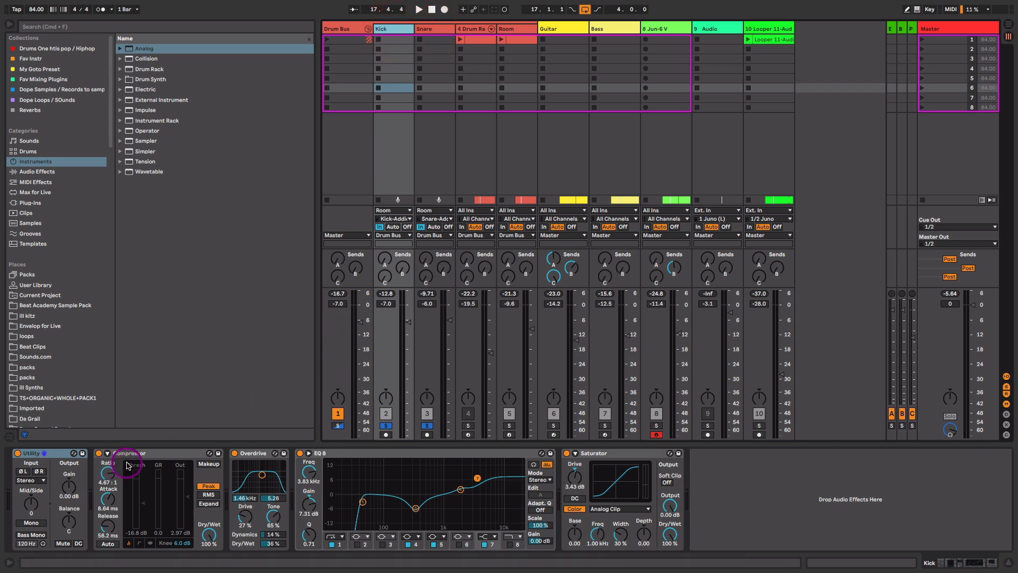
left_click(170, 455)
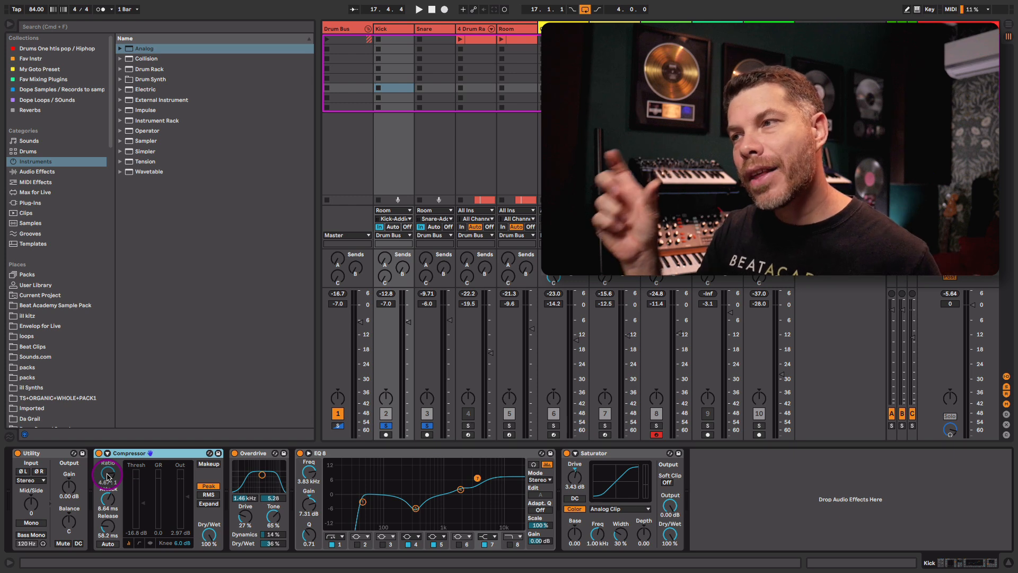
left_click(108, 499)
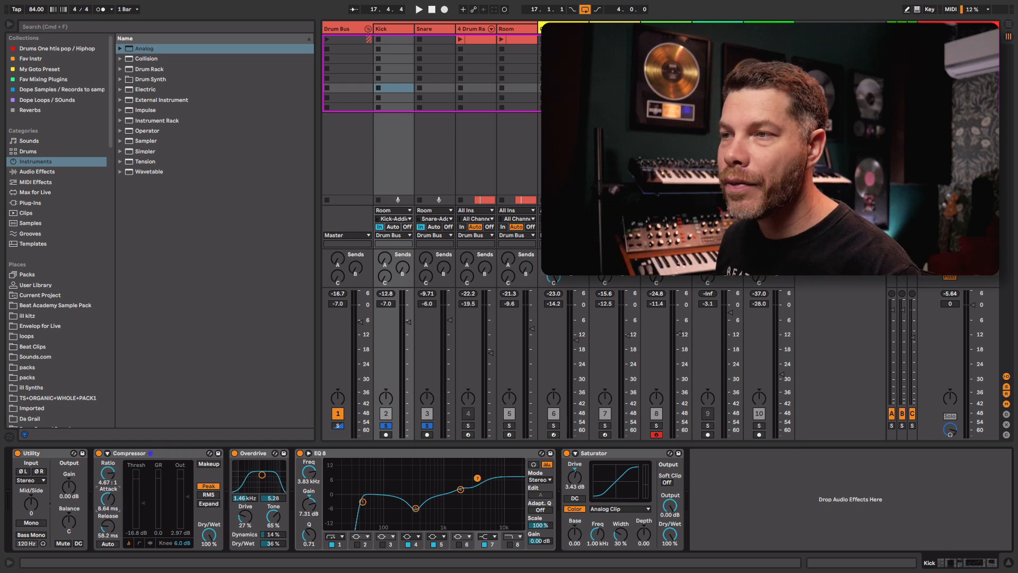
left_click_drag(111, 501, 111, 499)
left_click(109, 528)
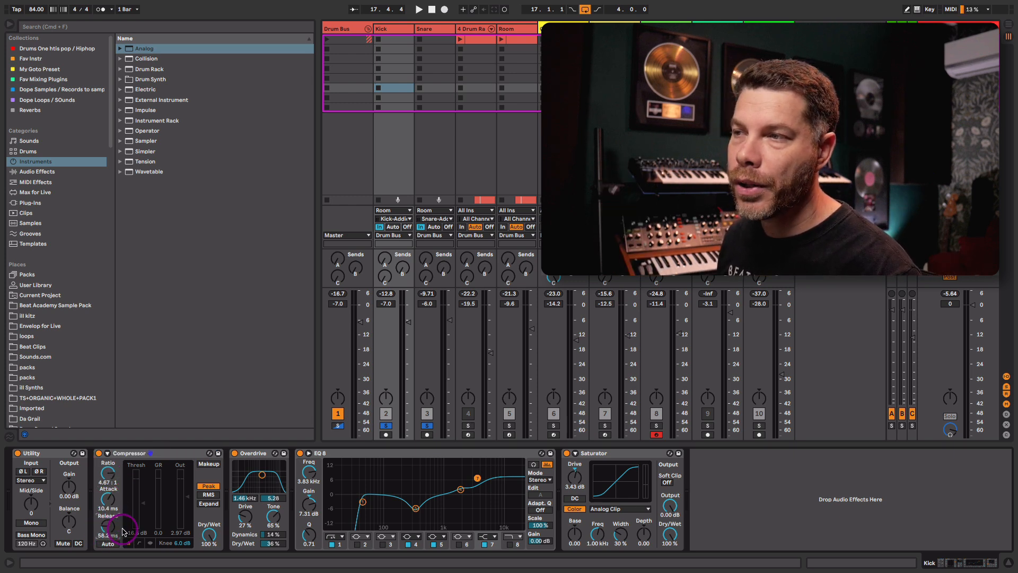
Play the soloed drums while switching the Kick track's Compressor off and on to compare the sound.
key("space")
left_click(99, 453)
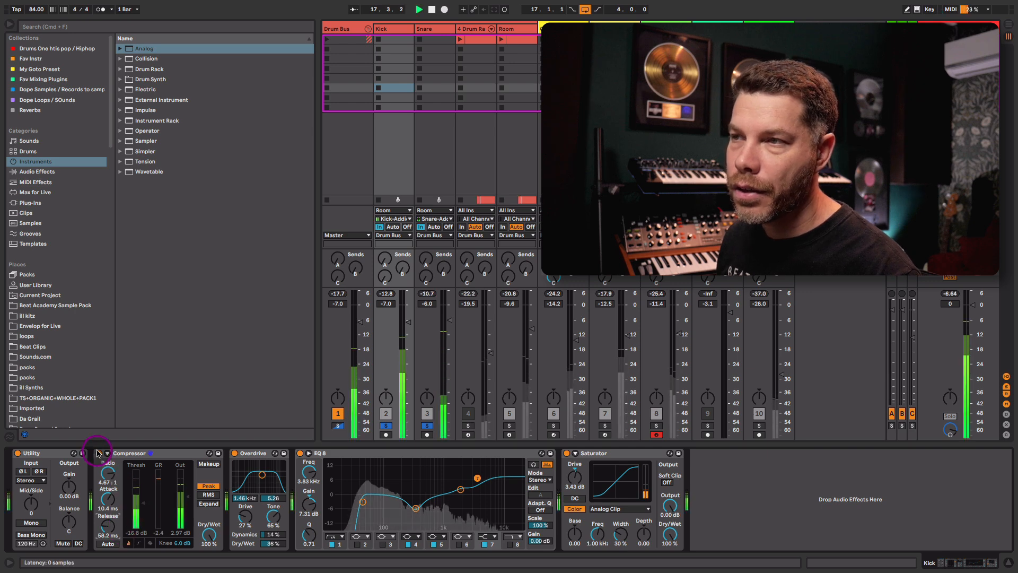
left_click(99, 453)
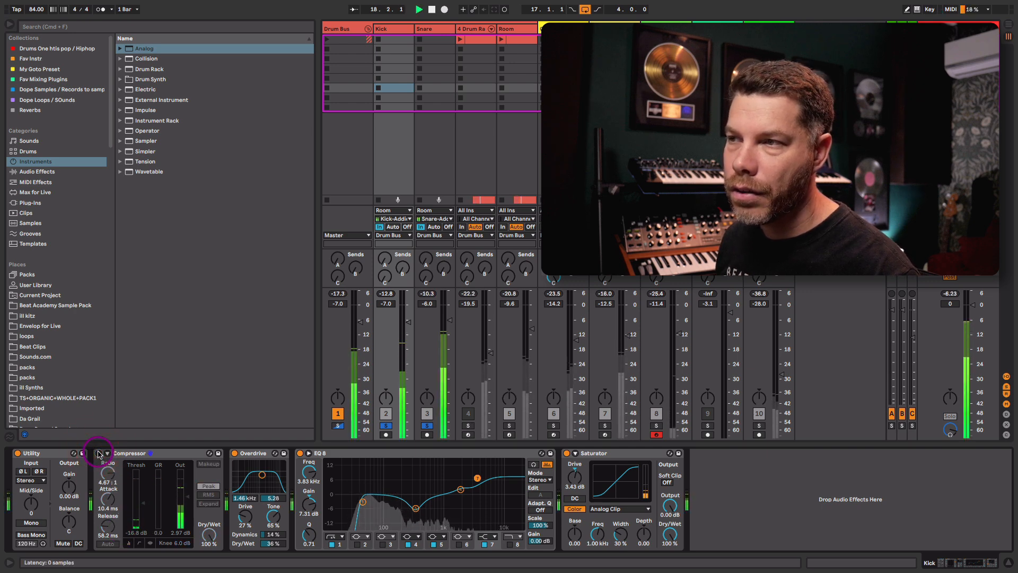
left_click(99, 454)
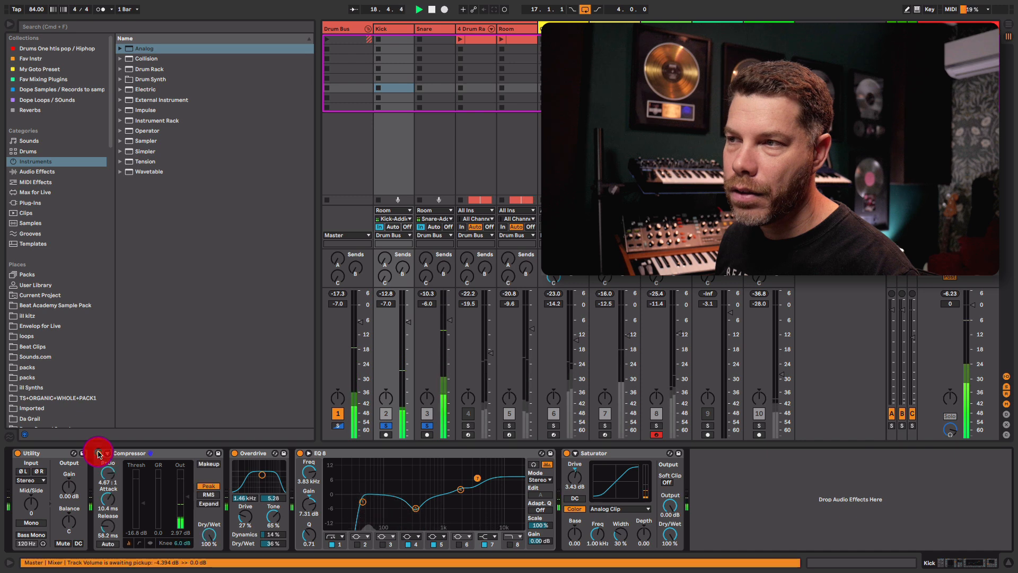
left_click(181, 489)
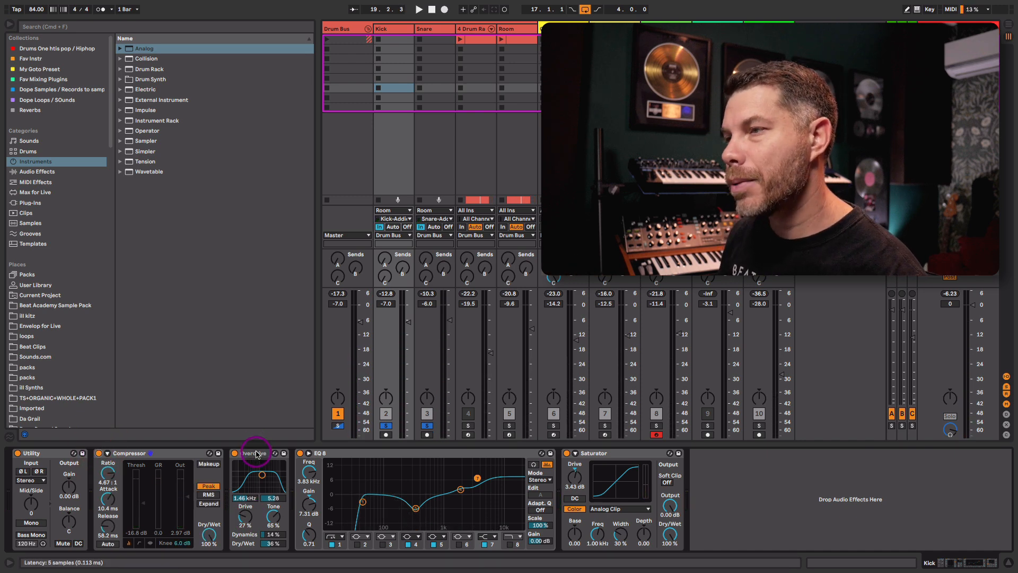
Play the soloed drums while switching the Kick track's Overdrive off and on to compare the sound.
left_click(245, 455)
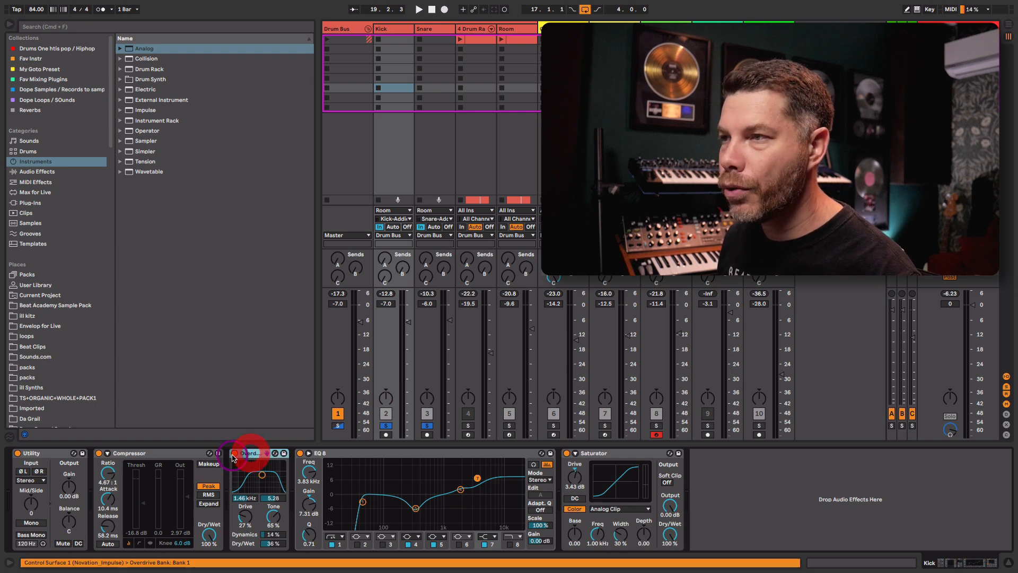
key("space")
left_click(233, 454)
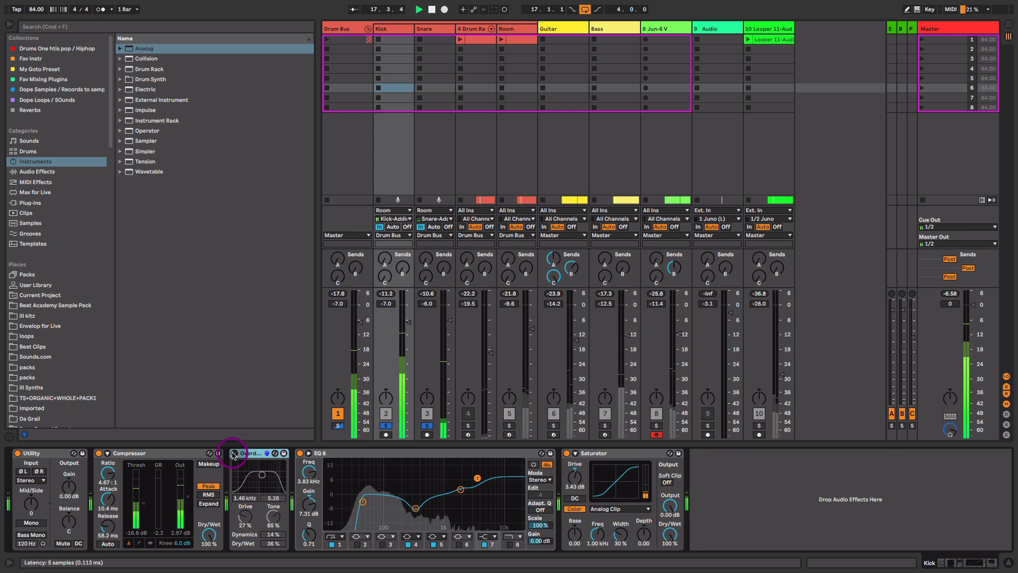
left_click(234, 454)
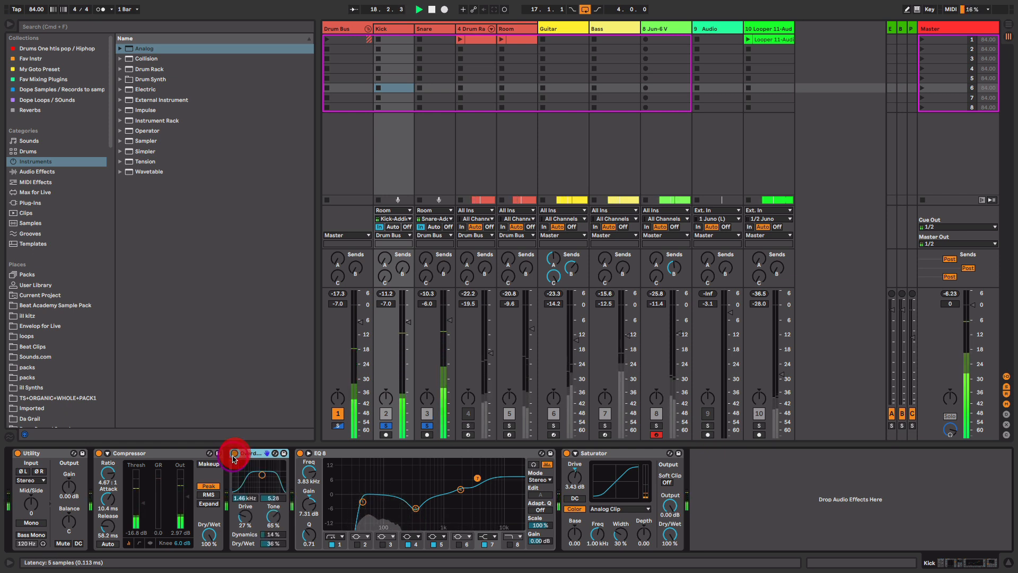
key("space")
Examine the settings of the Kick track's EQ Eight and Saturator.
left_click(390, 455)
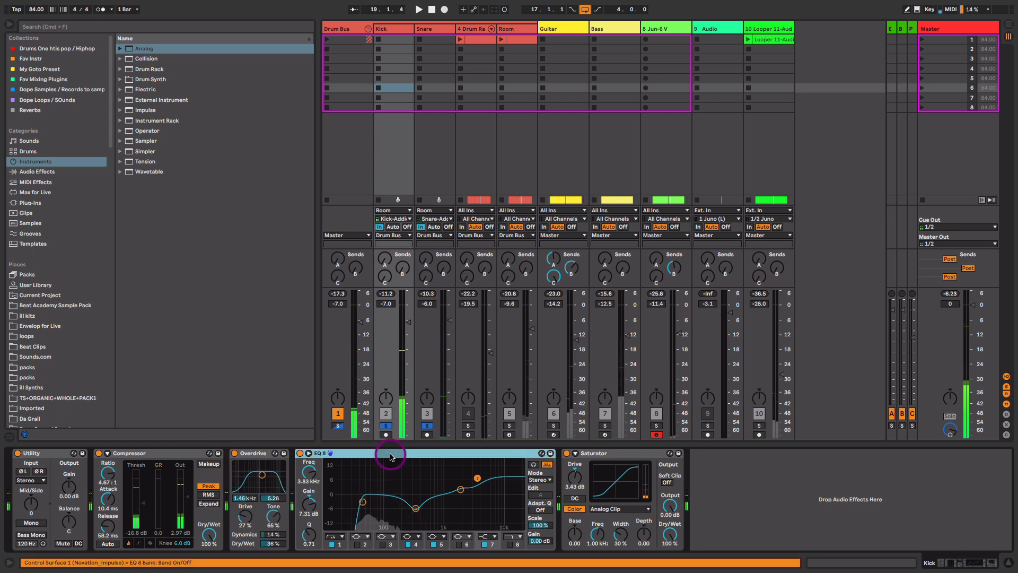
left_click(391, 454)
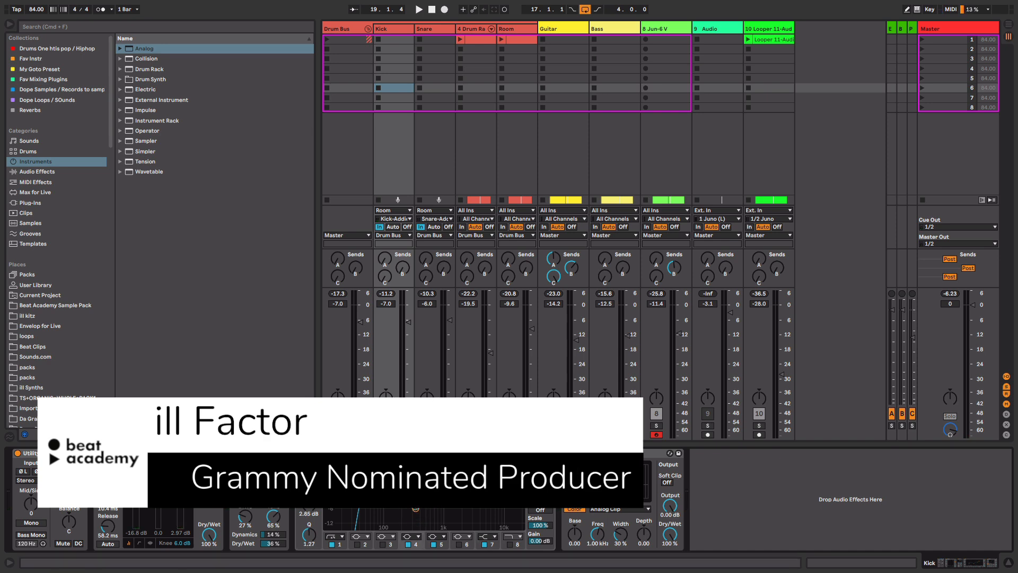
left_click(616, 455)
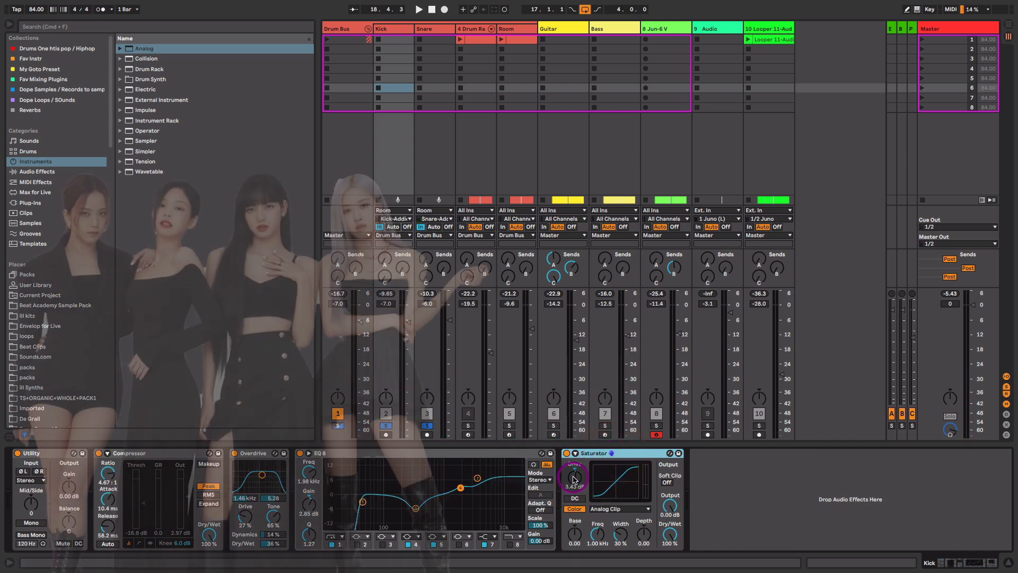
left_click(574, 477)
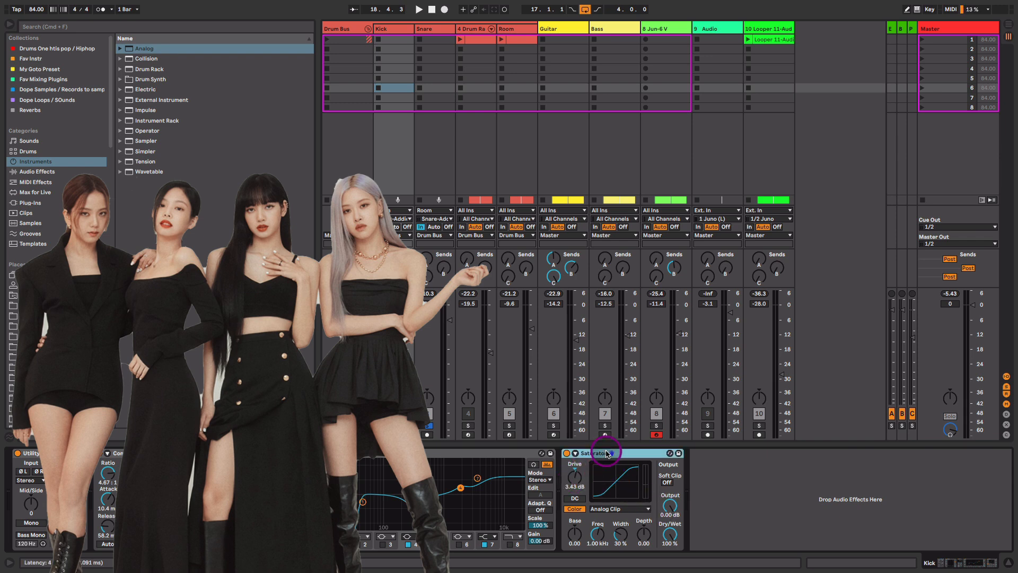
Bypass the Kick track's Compressor, Overdrive, EQ Eight and Saturator together, and turn them back on during playback to compare.
left_click(126, 453)
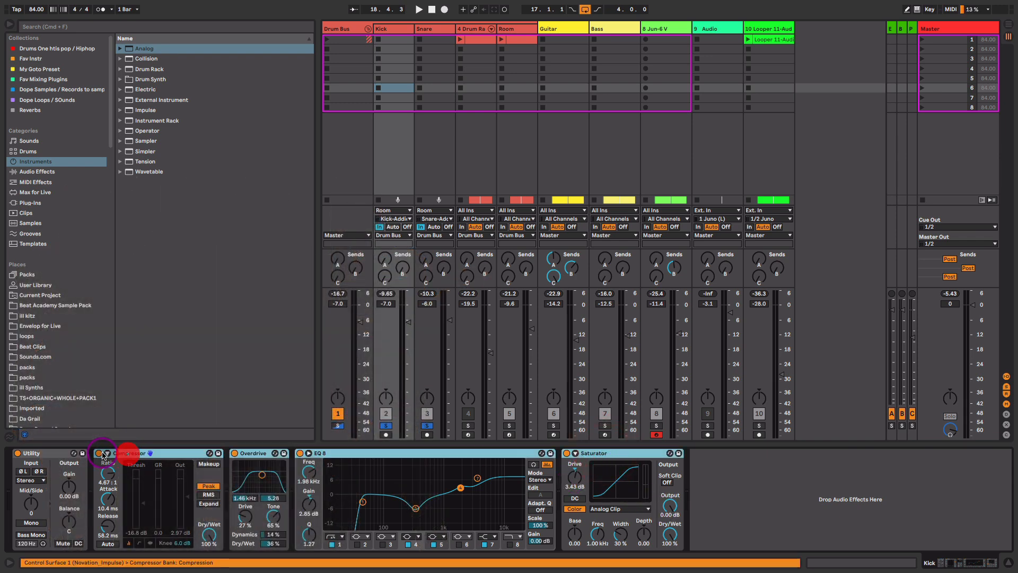
left_click(99, 454)
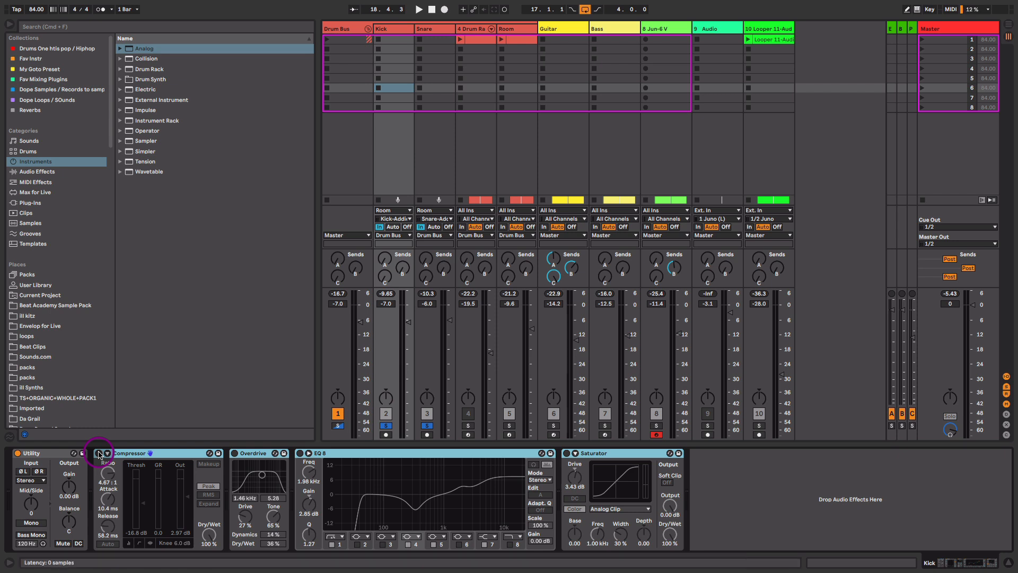
key("space")
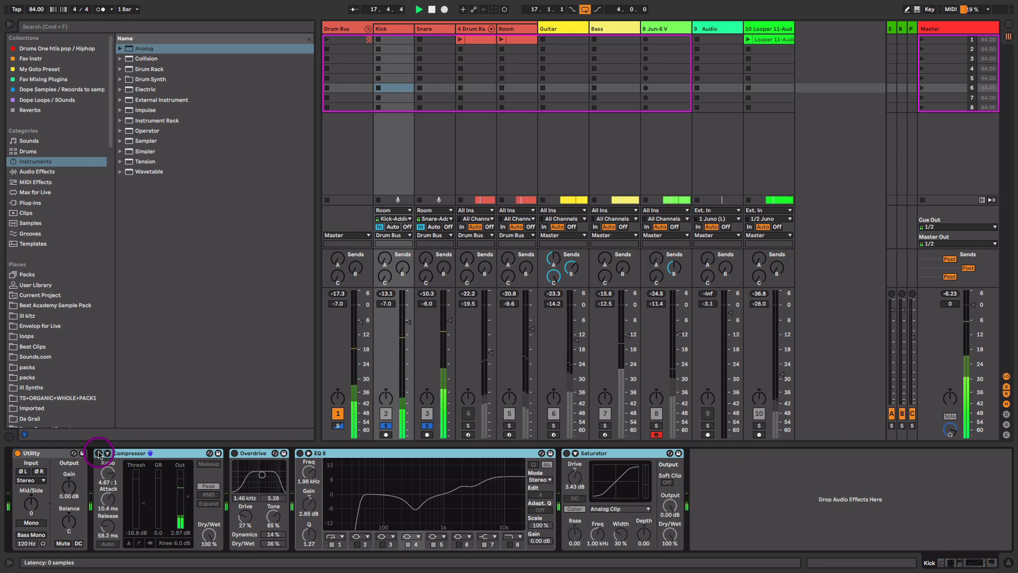
left_click(99, 453)
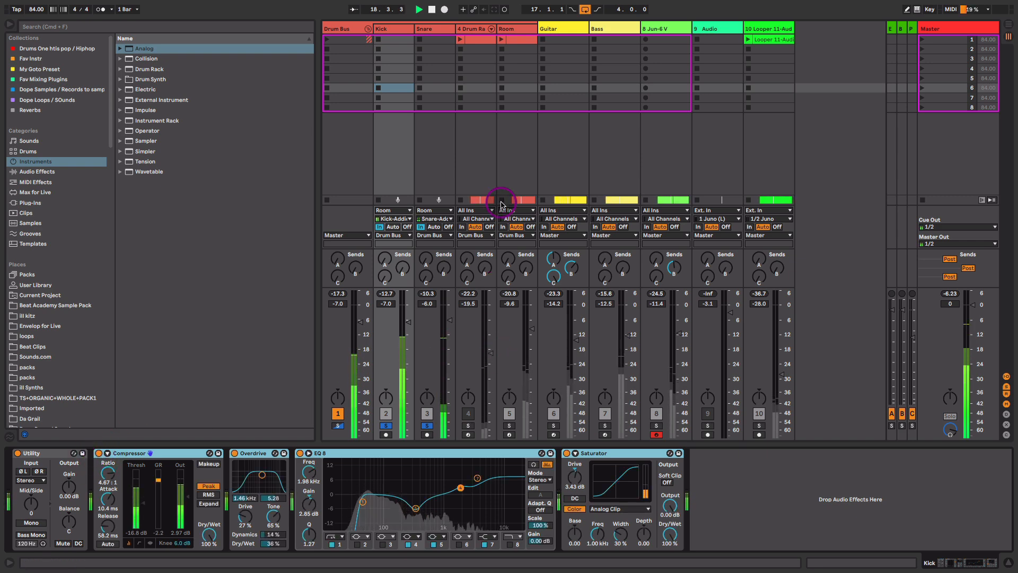
Show the Snare track's device chain and play the drums while examining its Compressor's gain reduction.
left_click(432, 28)
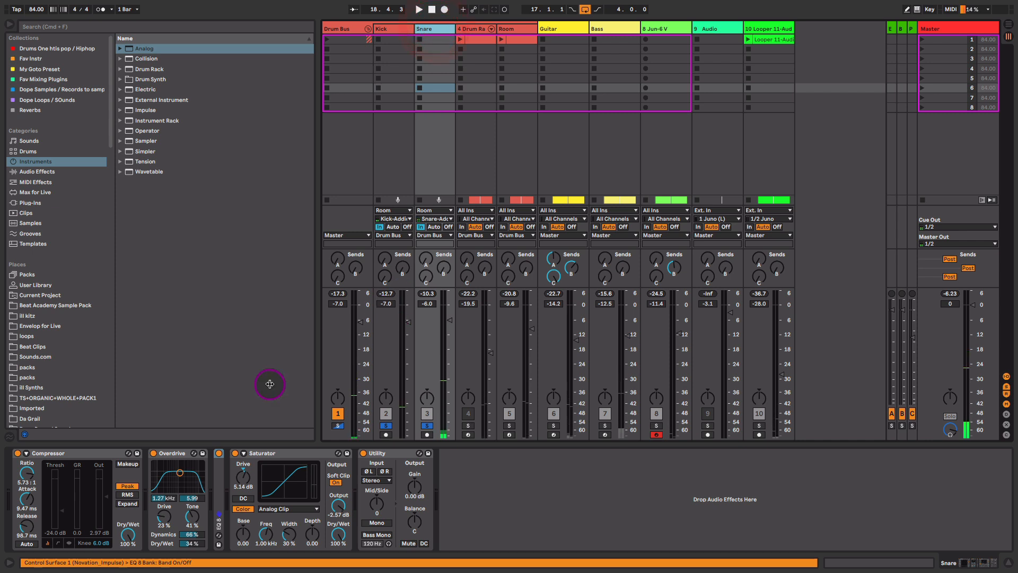
left_click(58, 453)
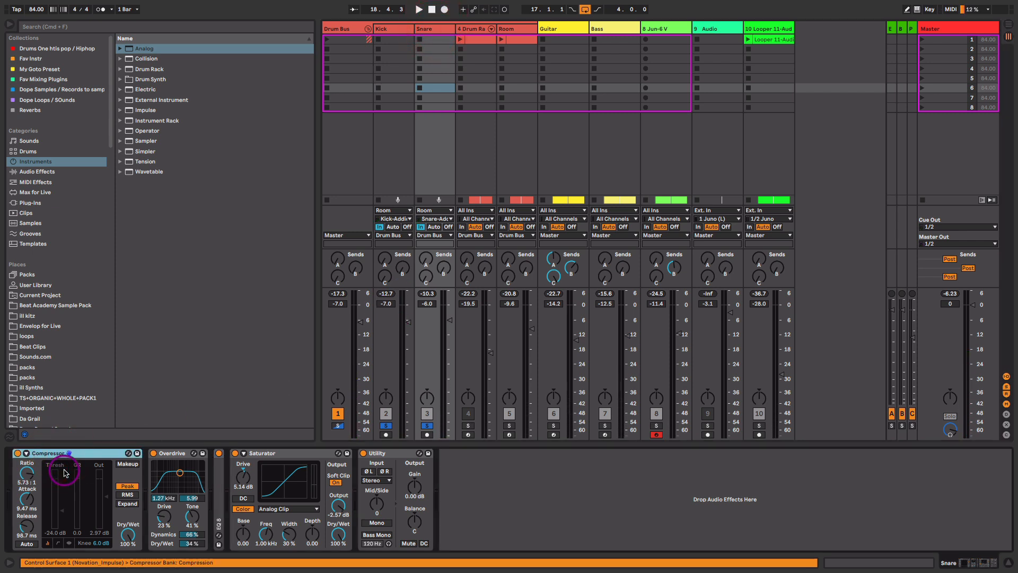
key("space")
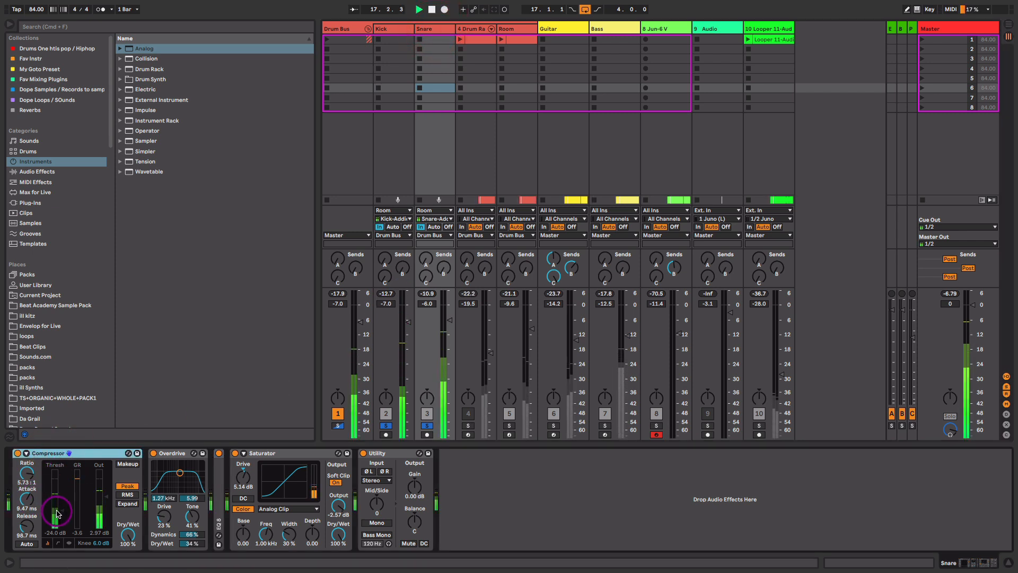
key("space")
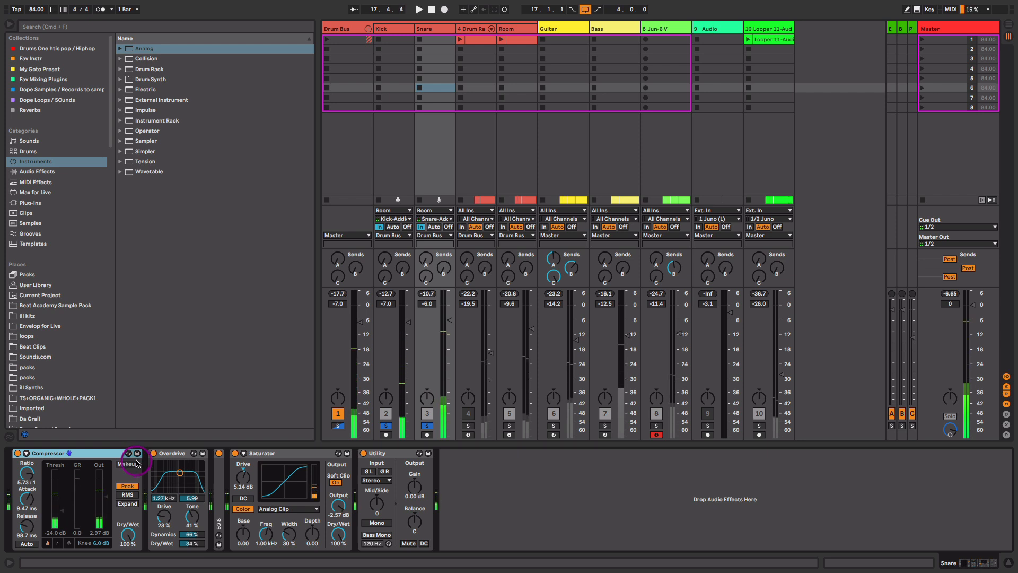
Unfold the Snare track's EQ Eight and examine its settings along with those of the Overdrive and Saturator.
left_click(156, 455)
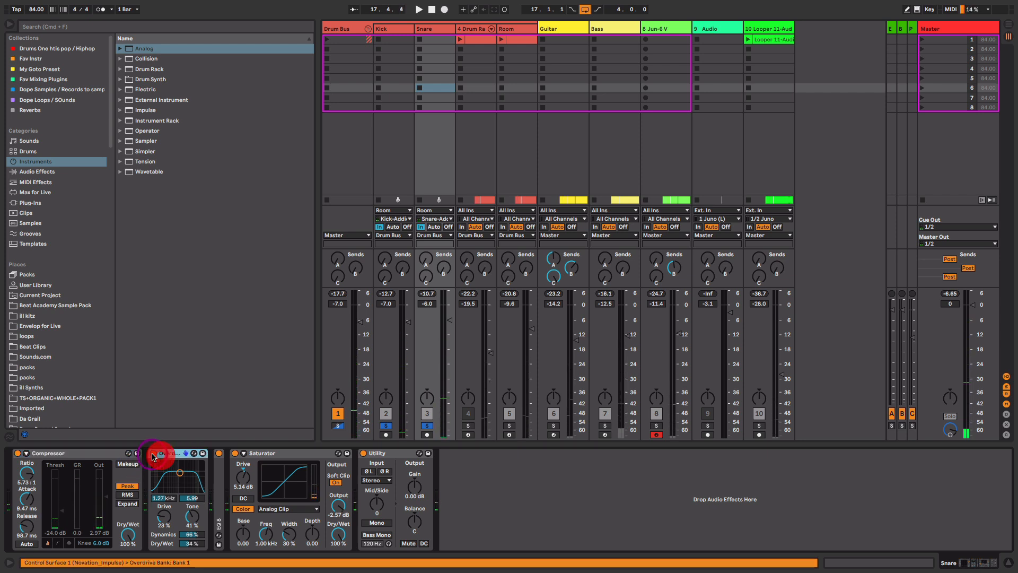
double_click(219, 461)
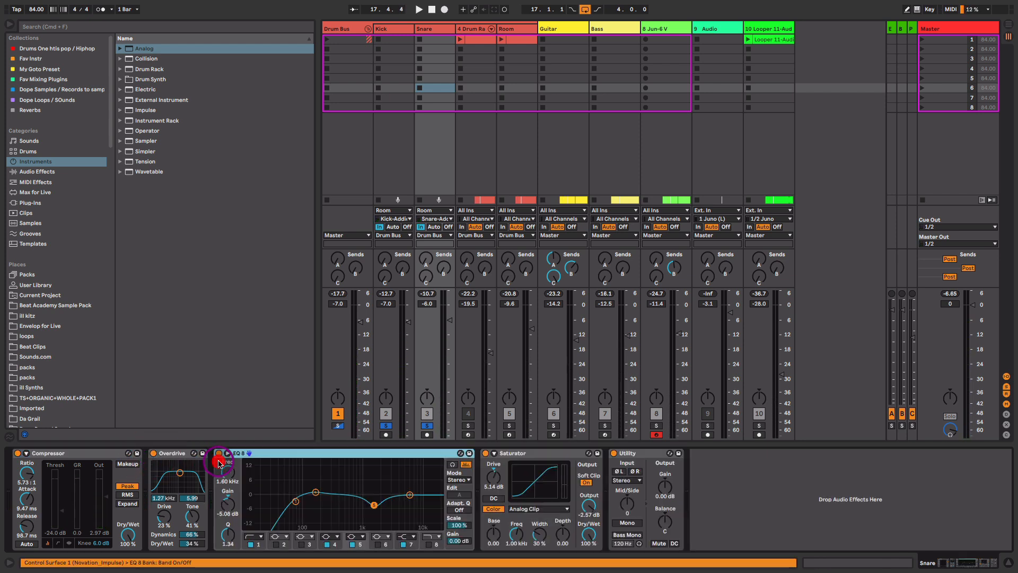
left_click(511, 456)
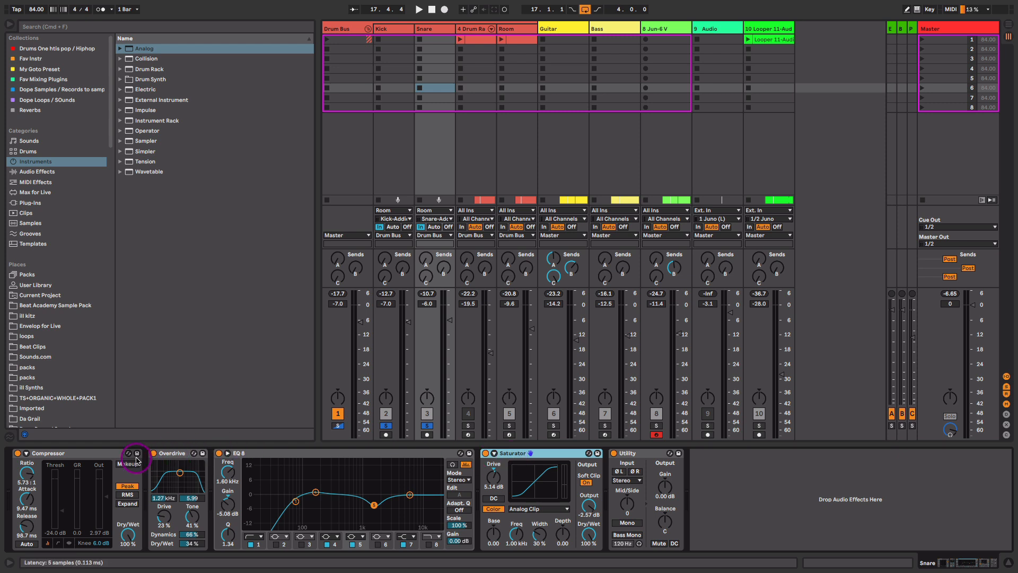
Bypass the Snare track's Compressor, Overdrive, EQ Eight and Saturator together, and turn them back on during playback to compare.
left_click(61, 454, "shift")
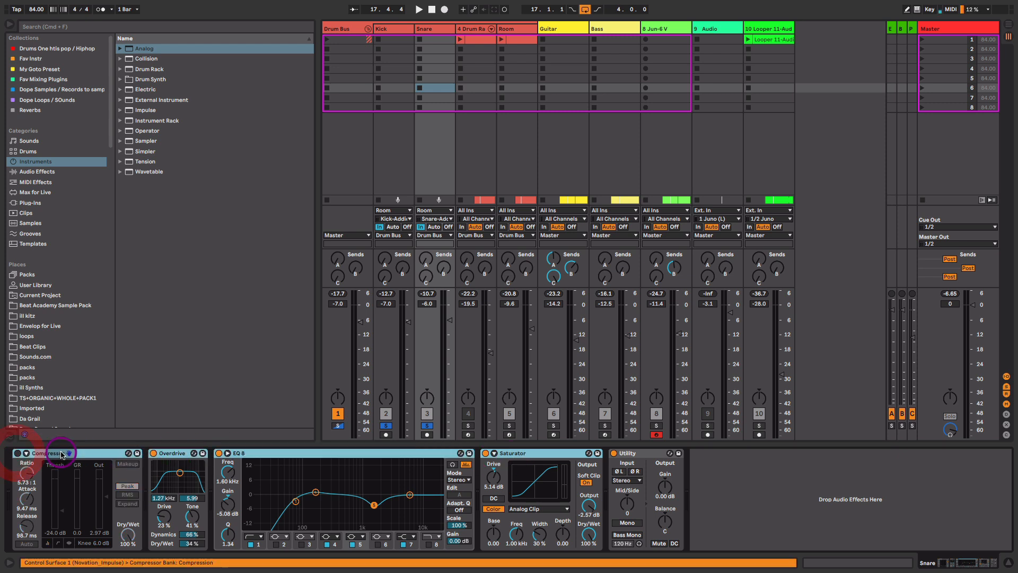
left_click(153, 455)
key("space")
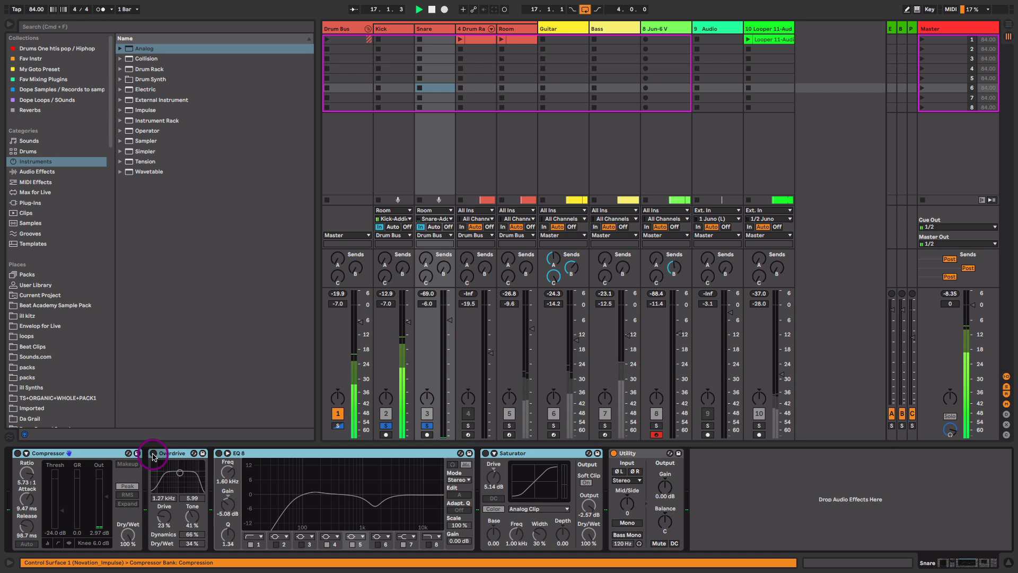
left_click(17, 454)
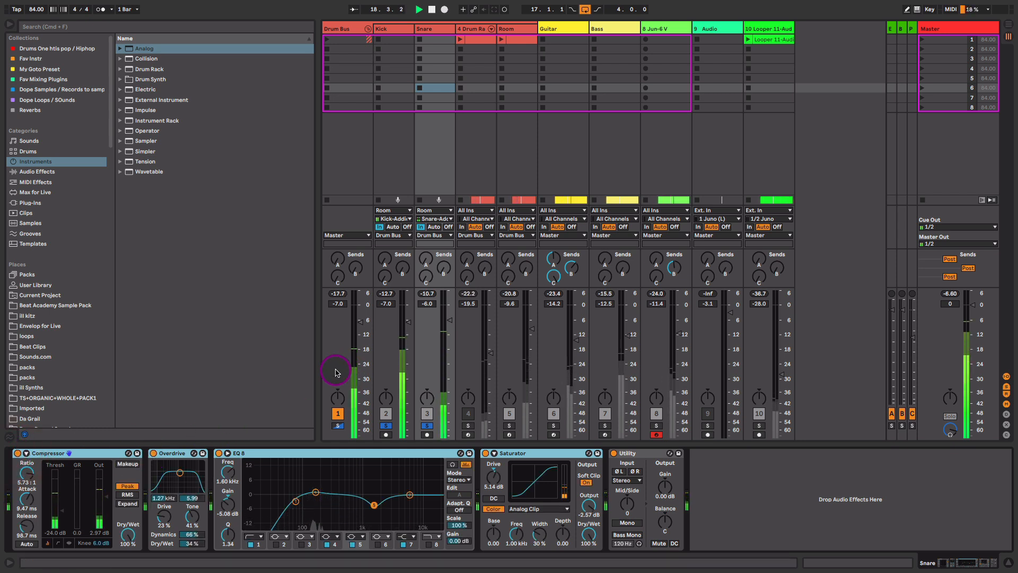
key("space")
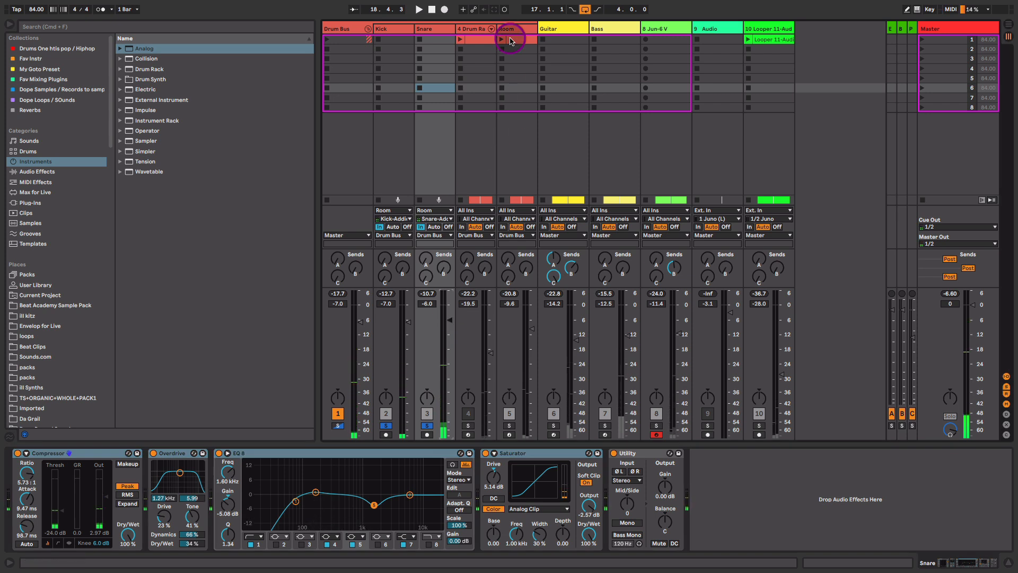
Turn on the Overdrive after Addictive Drums 2 on the Room track and play the drums.
left_click(508, 30)
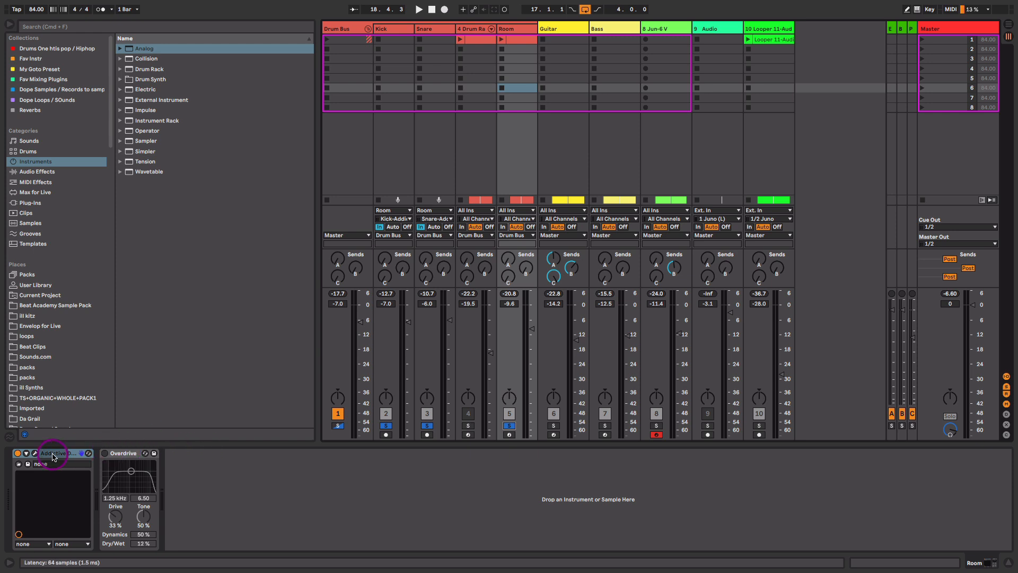
left_click(123, 454)
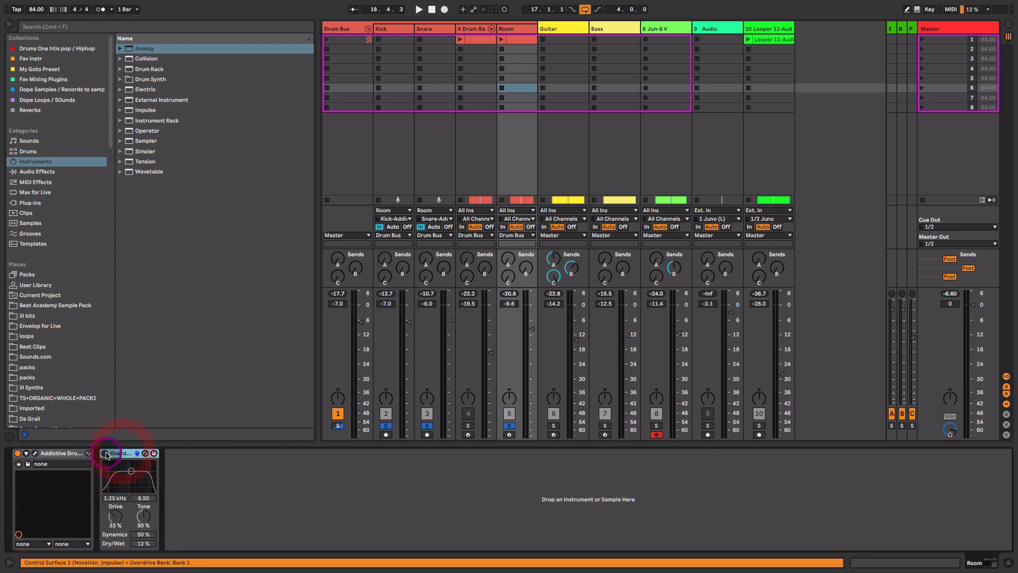
left_click(105, 455)
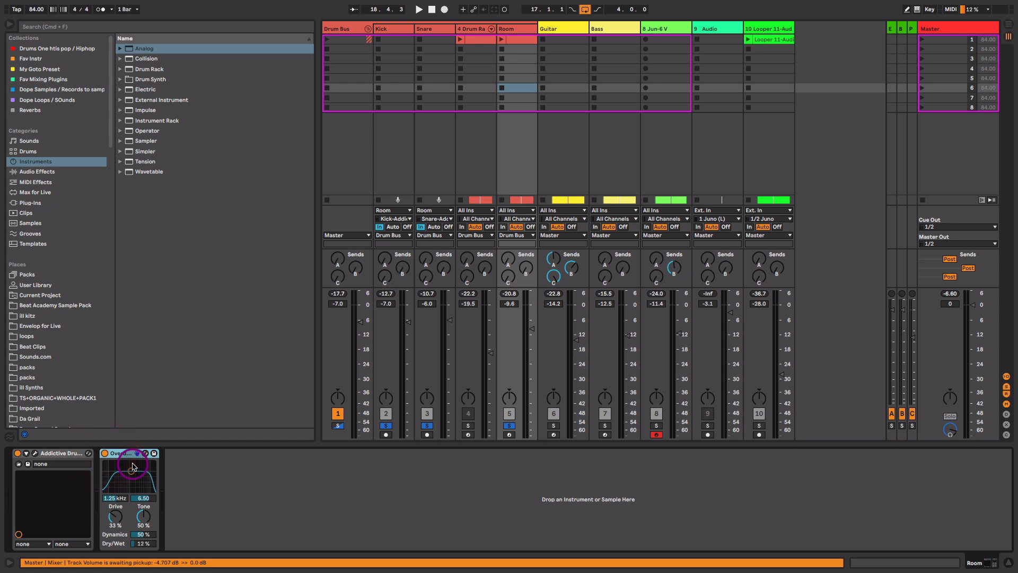
key("space")
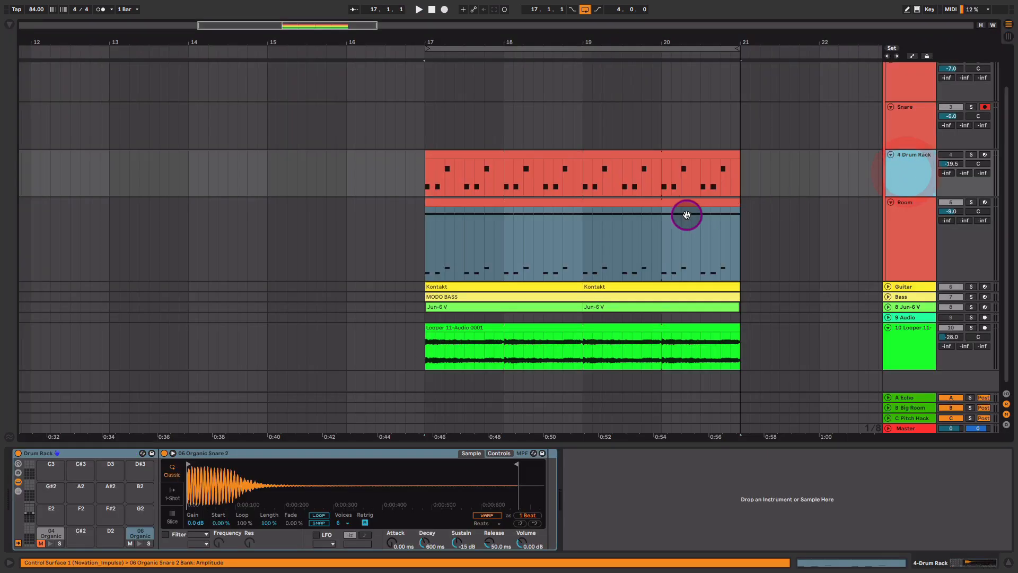
scroll(687, 215, "up", 3)
left_click(677, 248)
left_click_drag(676, 248, 677, 224)
key("ctrl+z")
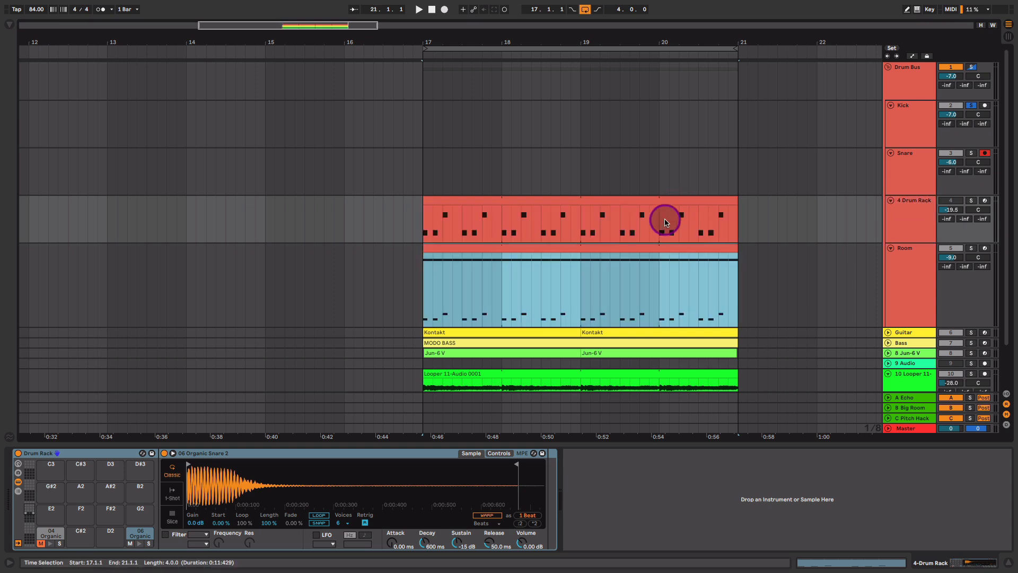
Solo the 4 Drum Rack track in the arrangement, play its clip and audition the 06 Organic Snare 2 pad.
left_click(694, 203)
left_click(968, 205)
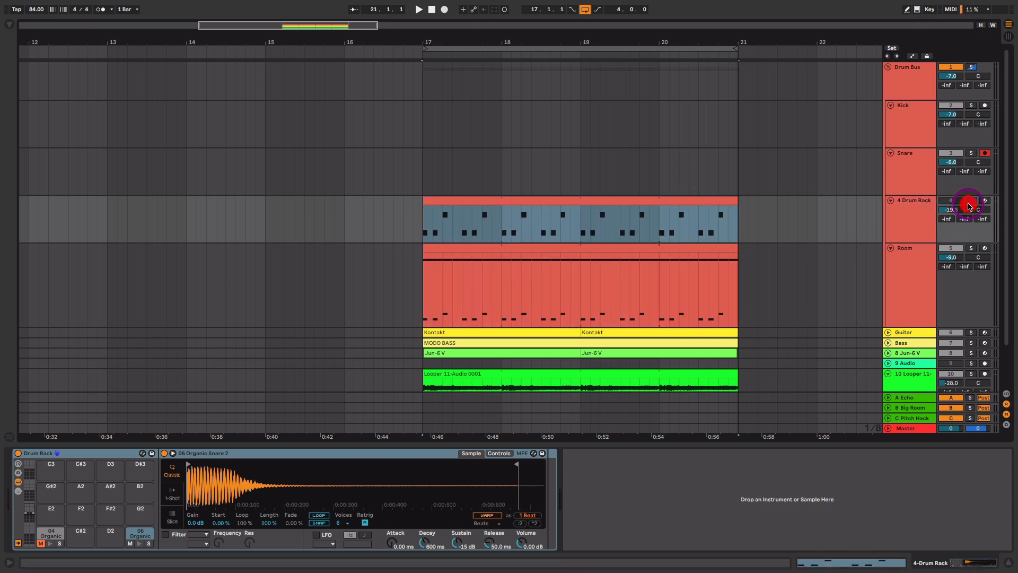
key("space")
key("space")
left_click(140, 544)
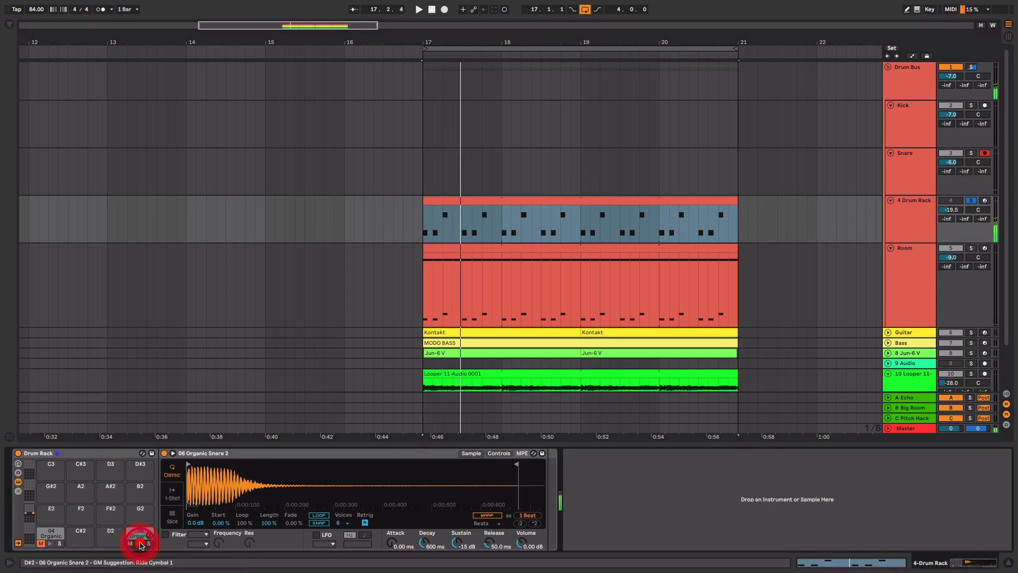
key("space")
key("space")
Return to Session View and solo the Kick, Snare and Room tracks, taking the 4 Drum Rack track out of solo.
key("Tab")
left_click(427, 426)
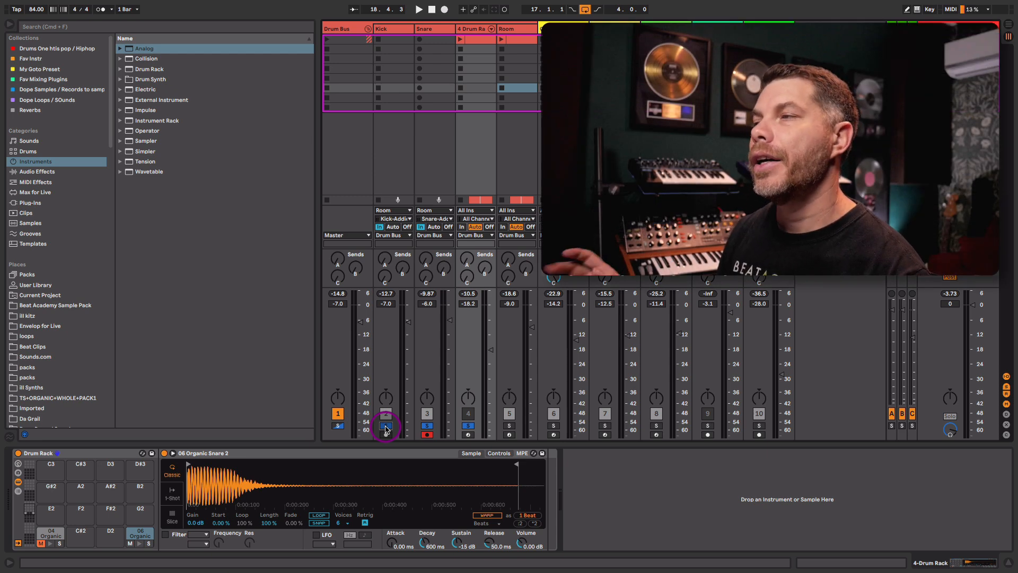
left_click(468, 426)
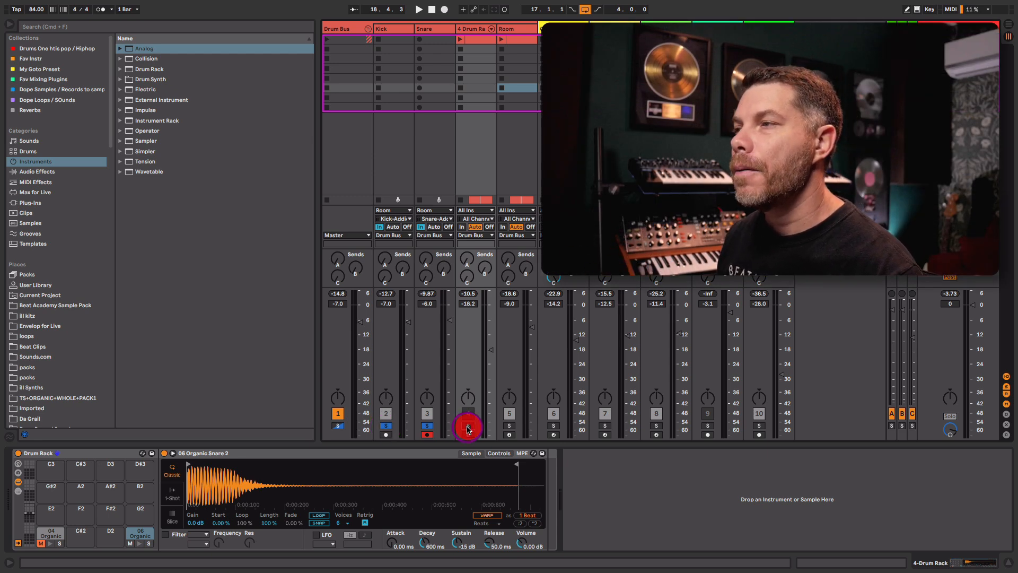
left_click(509, 426)
Play the soloed kick, snare and room, and replay them with the 4 Drum Rack track also soloed to compare.
key("space")
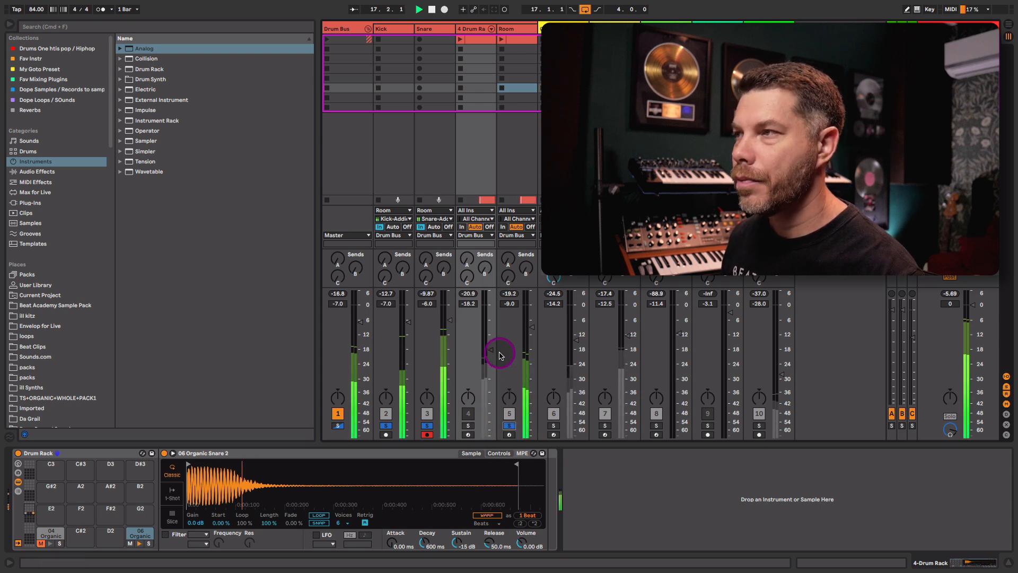
key("space")
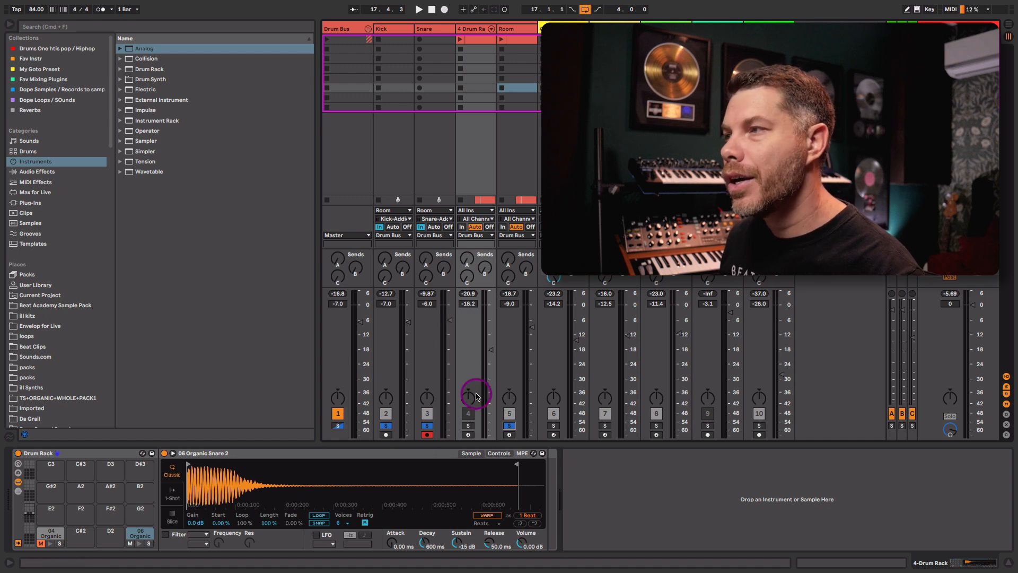
left_click(469, 427)
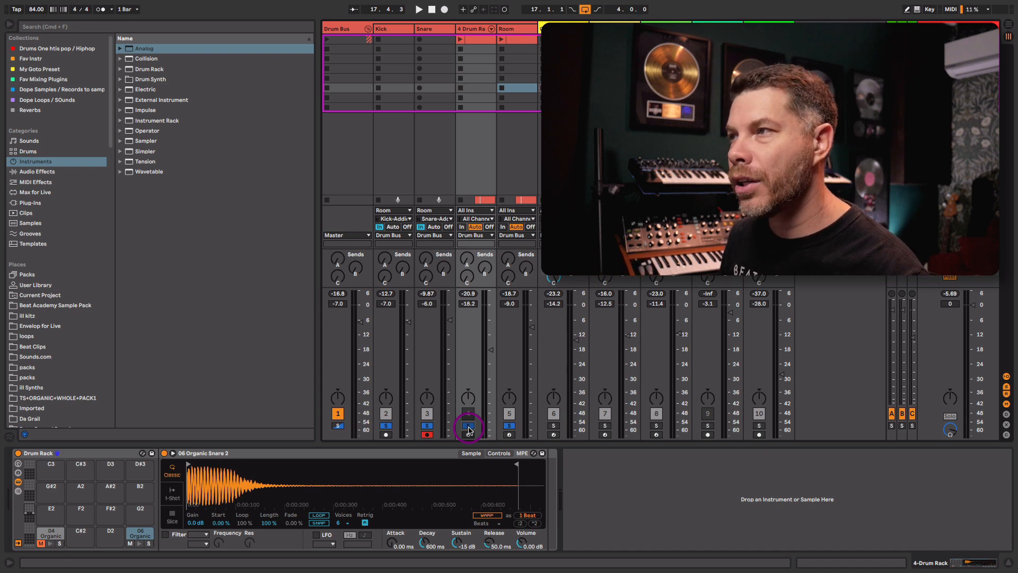
key("space")
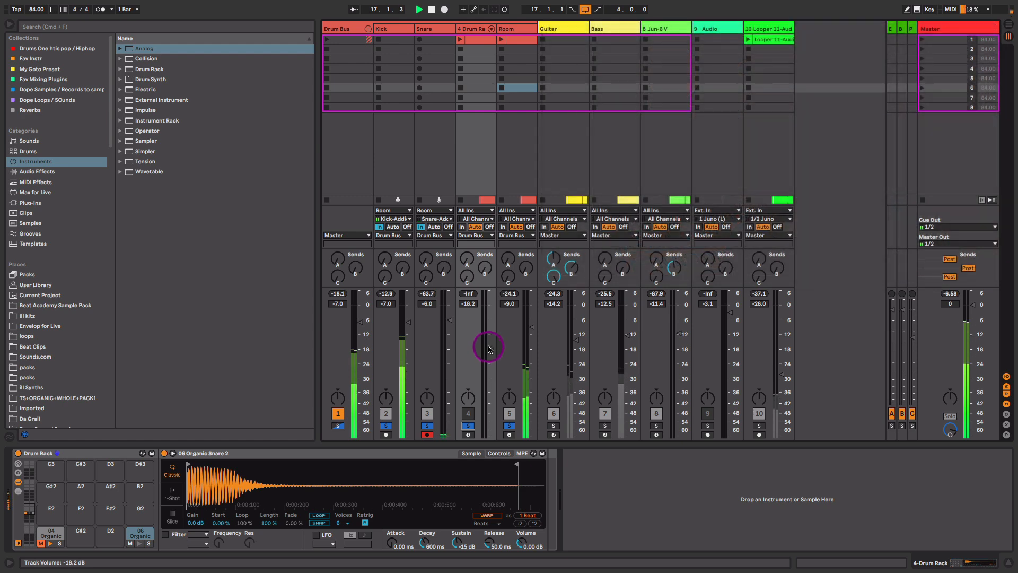
Fine-tune the 4 Drum Rack track's volume and compare the Drum Bus with the Glue Compressor on and off, leaving it on.
mouse_move(490, 350)
left_mouse_down()
mouse_move(492, 360)
mouse_move(491, 346)
left_mouse_up()
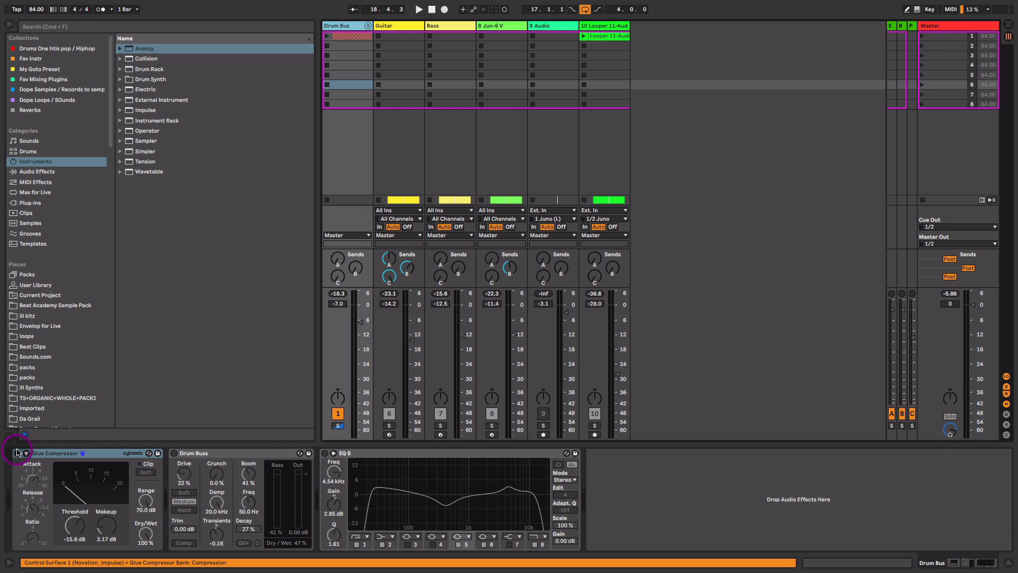
left_click(18, 453)
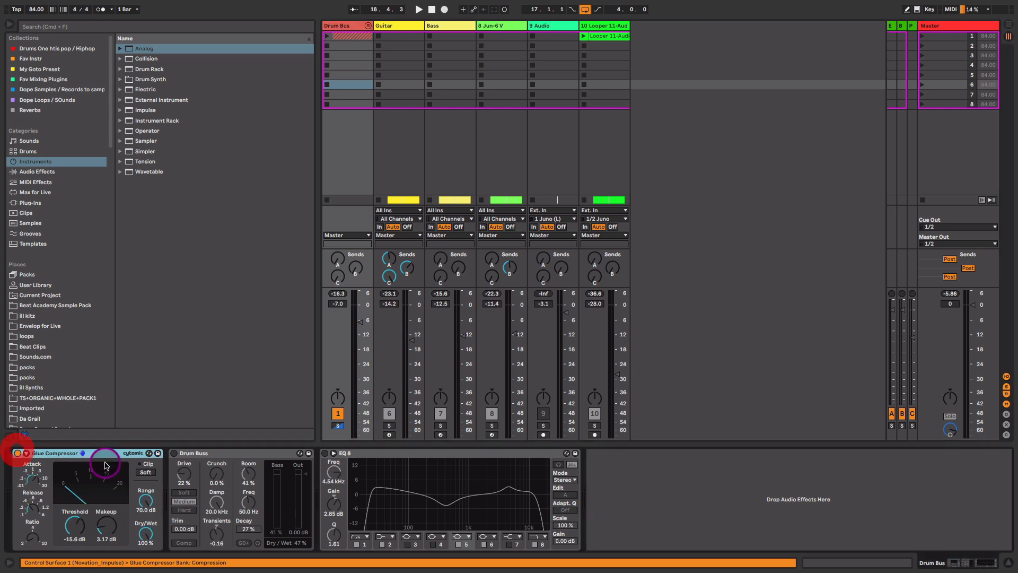
key("space")
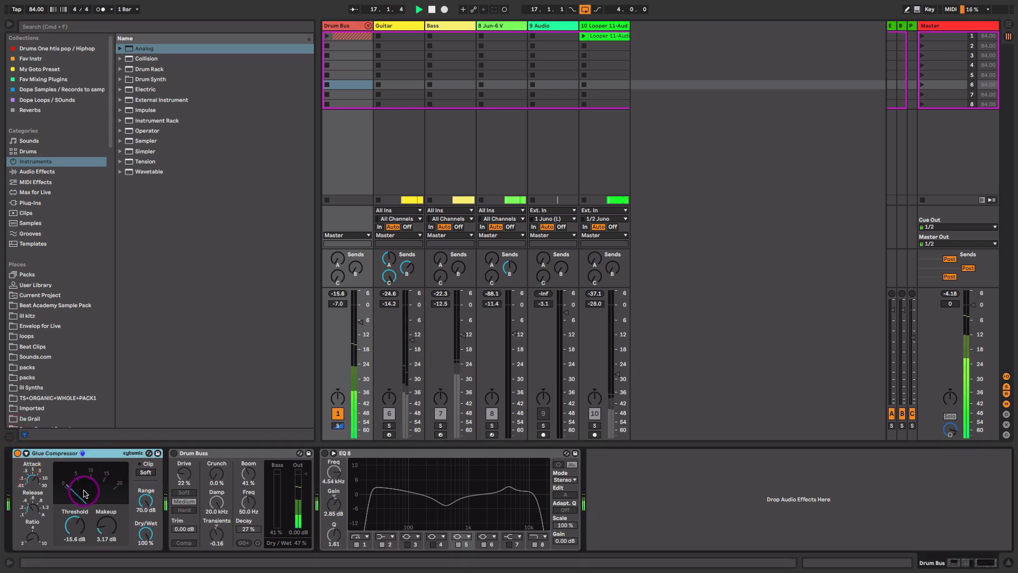
left_click(18, 453)
key("space")
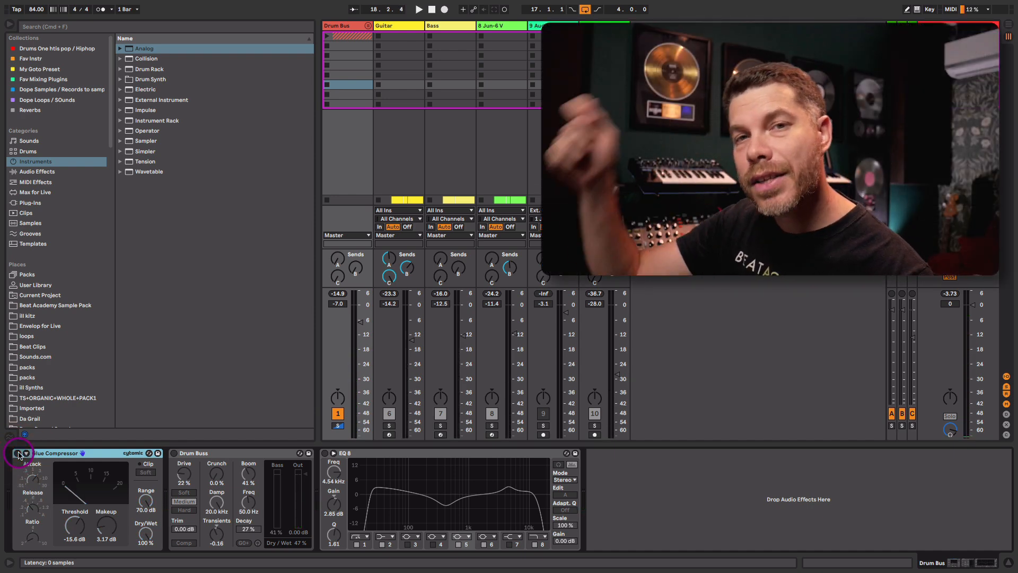
left_click(17, 453)
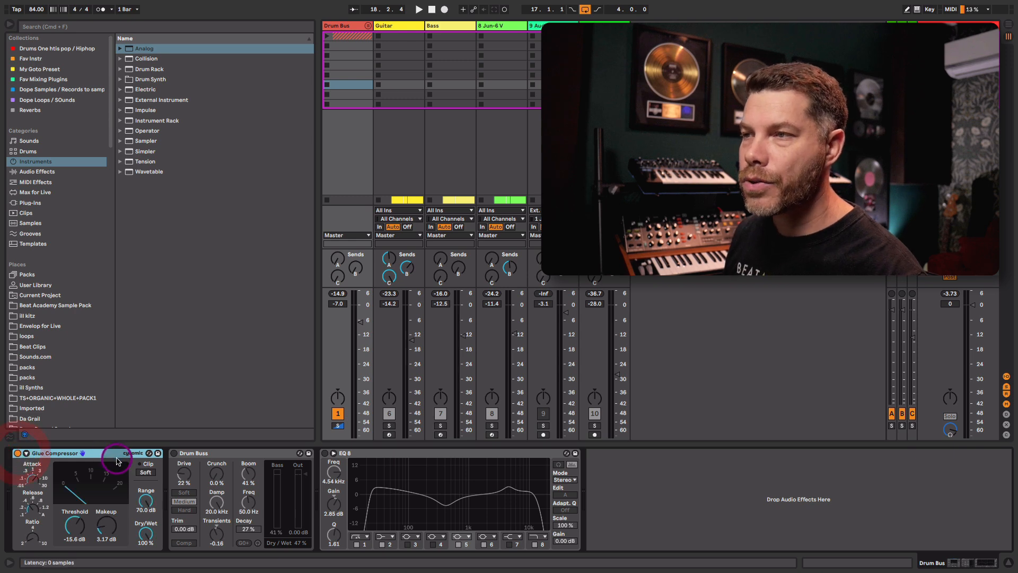
Turn on Drum Buss and EQ 8 on the Drum Bus, play the drums and adjust the bus volume slightly.
left_click(175, 454)
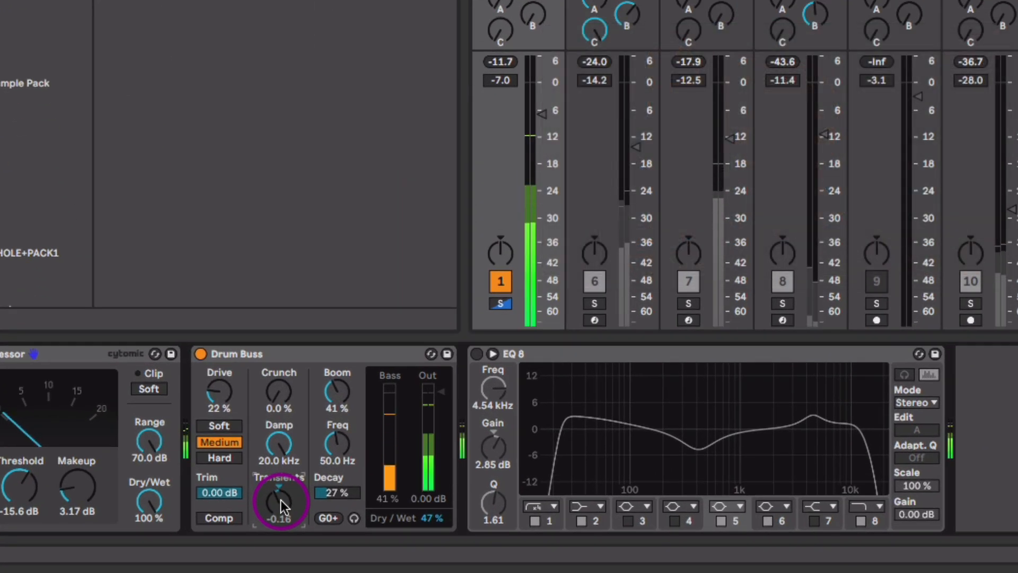
left_click(340, 394)
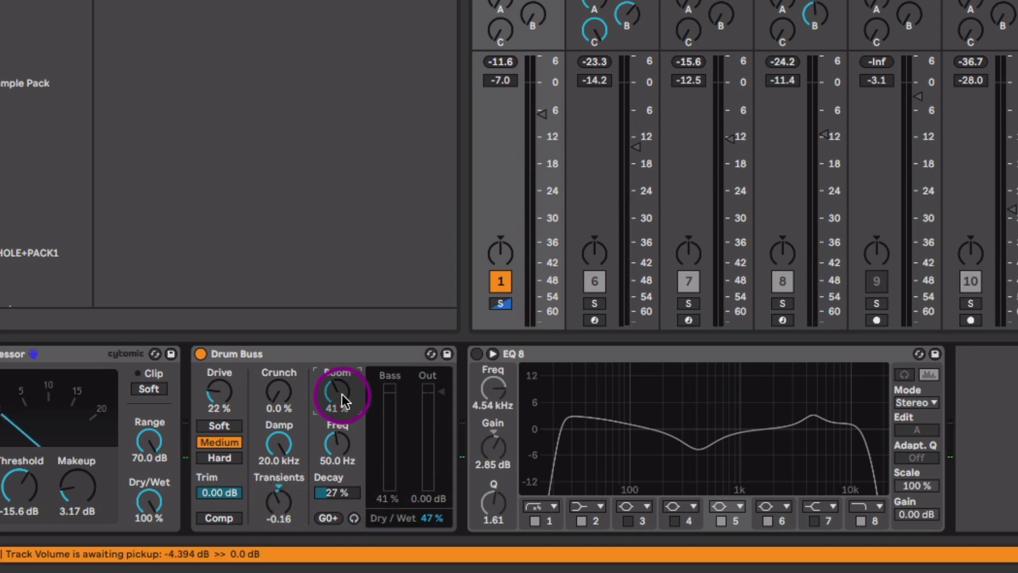
left_click(475, 354)
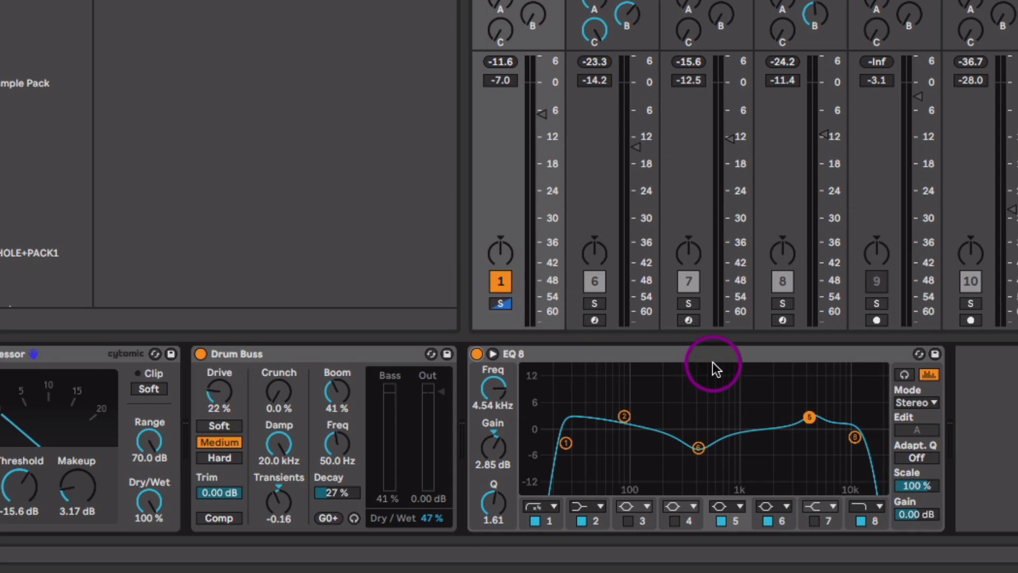
key("space")
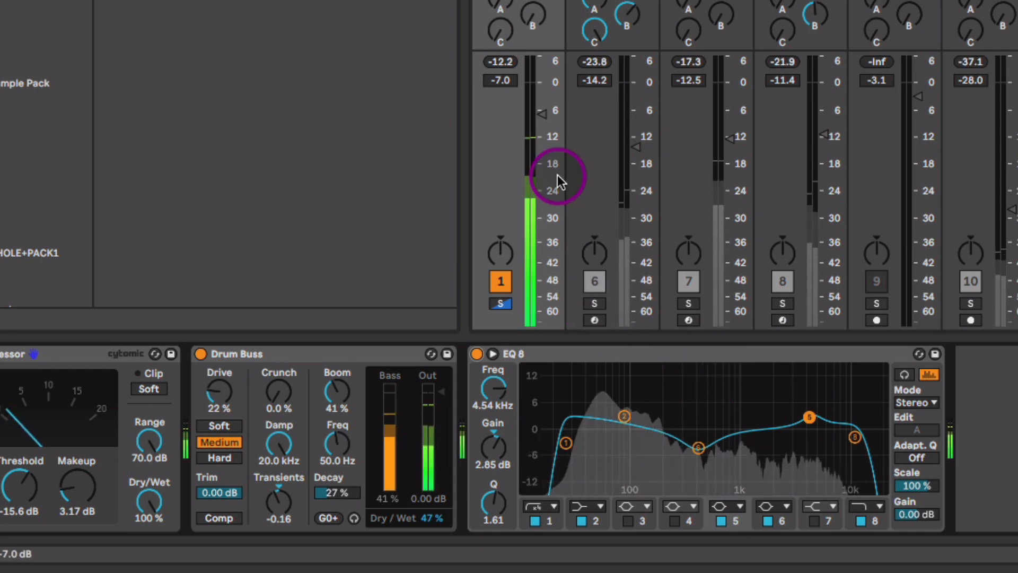
left_click_drag(539, 113, 540, 116)
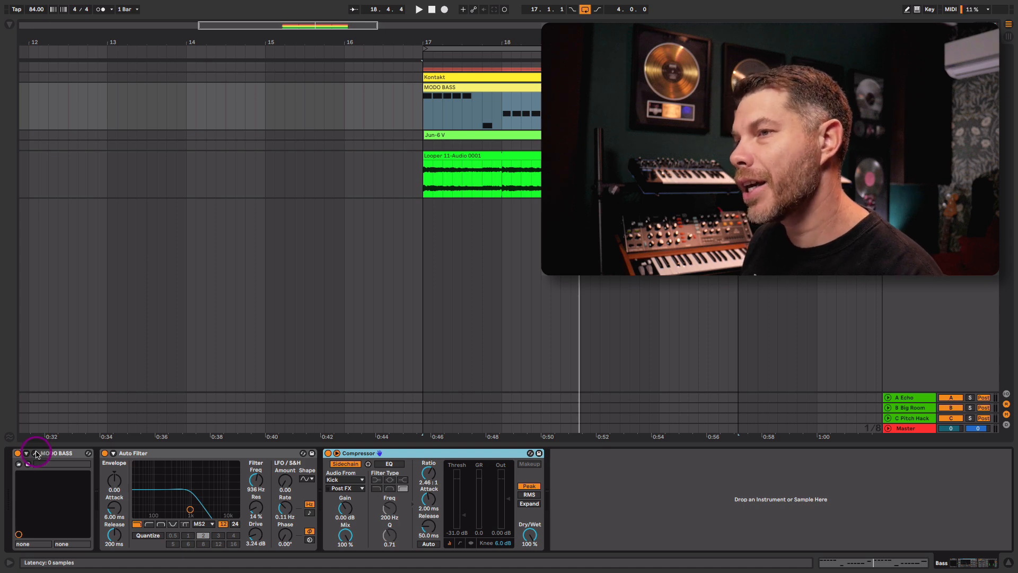
View the Bass track's MODO BASS instrument and set its Auto Filter to a frequency of 758 Hz with 3.43 dB drive.
left_click(36, 454)
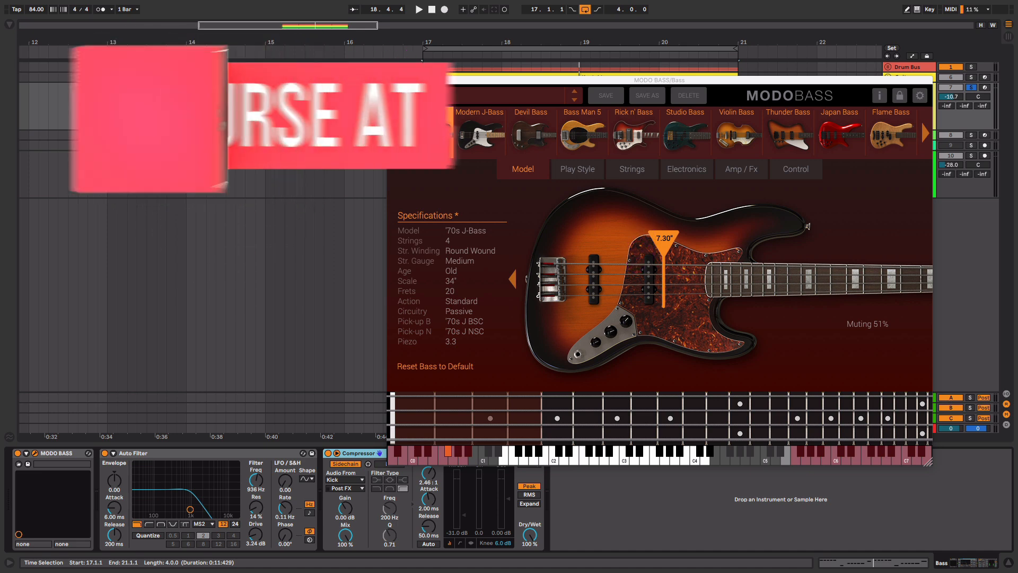
left_click(393, 80)
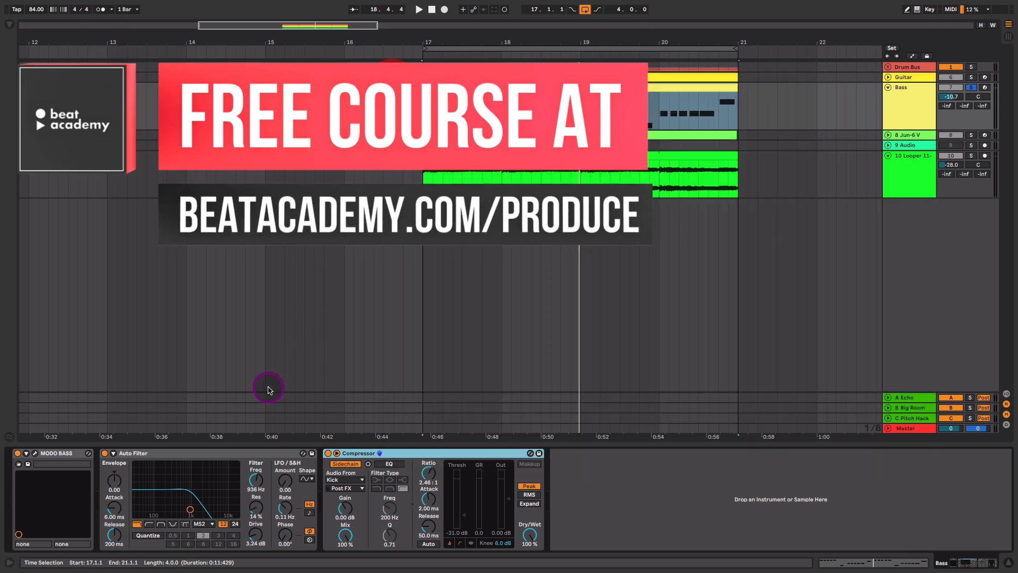
left_click(241, 458)
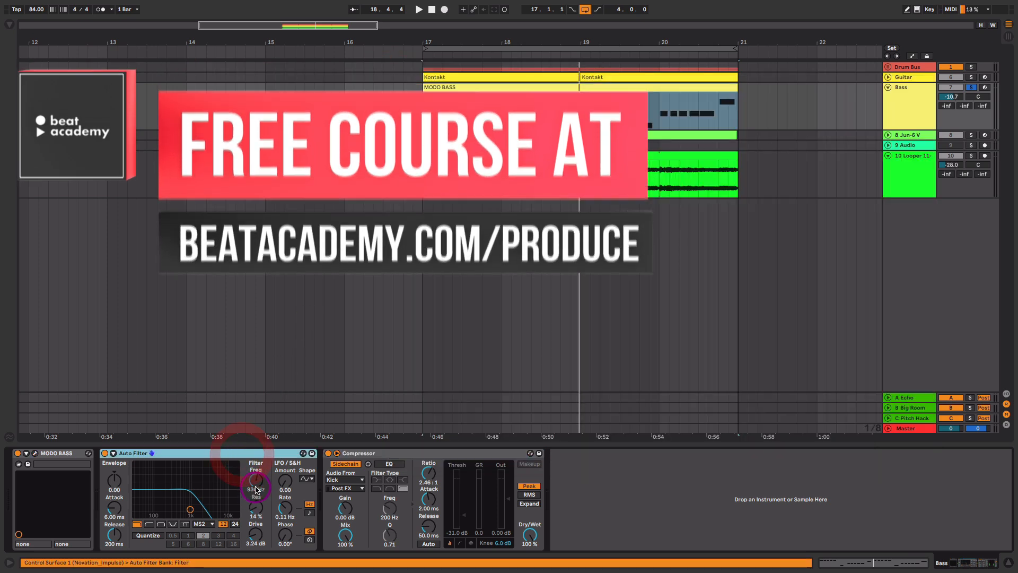
left_click(203, 524)
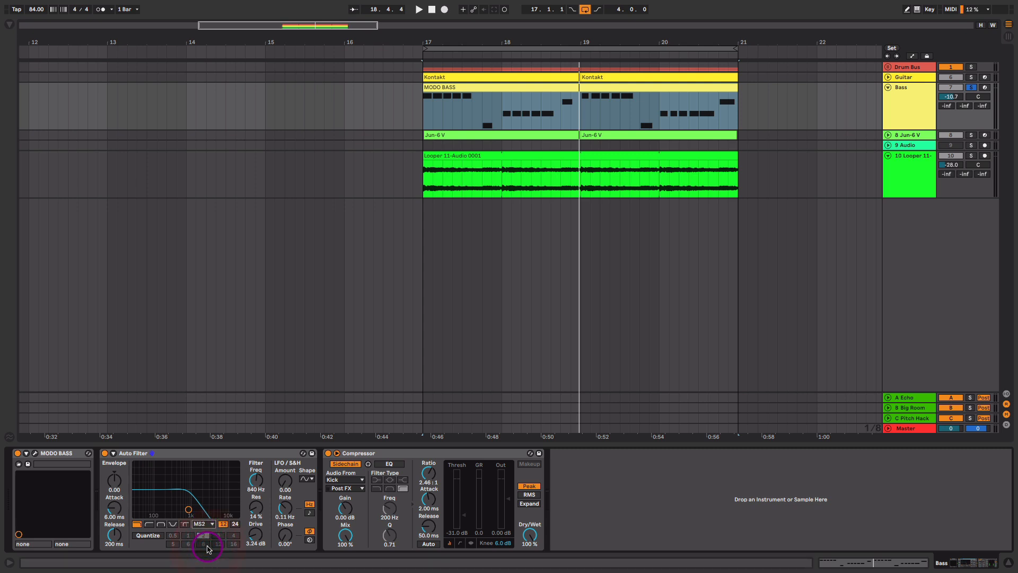
left_click_drag(260, 487, 261, 478)
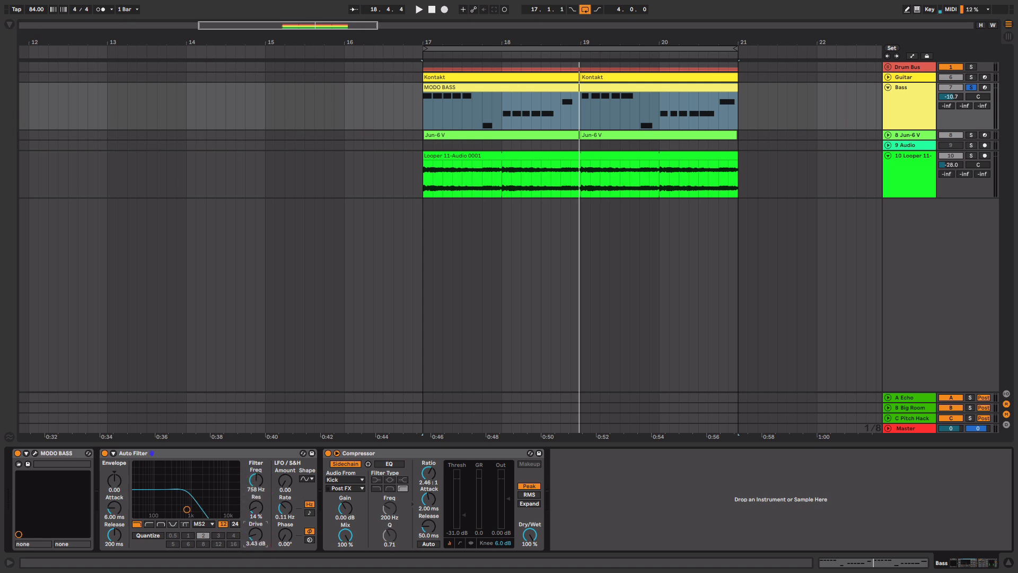
Play the Bass track through its Kick-sidechained Compressor and view the notes of the MODO BASS clip.
left_click(455, 453)
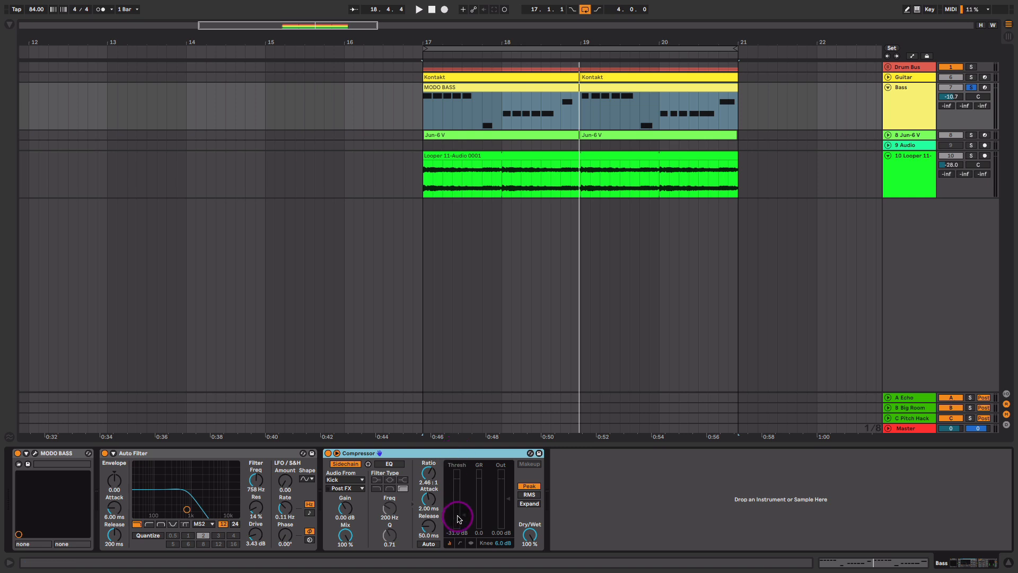
key("space")
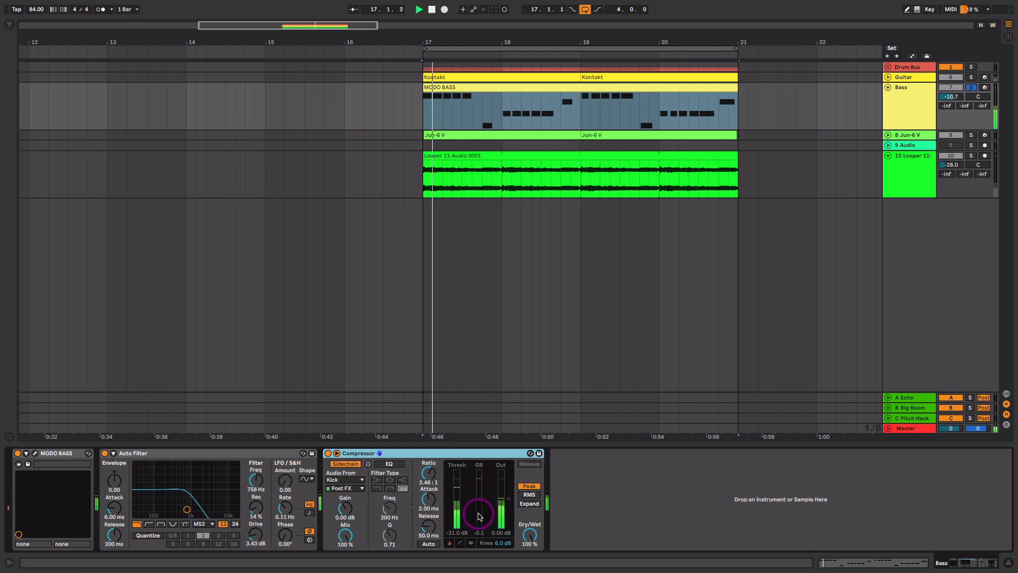
double_click(532, 87)
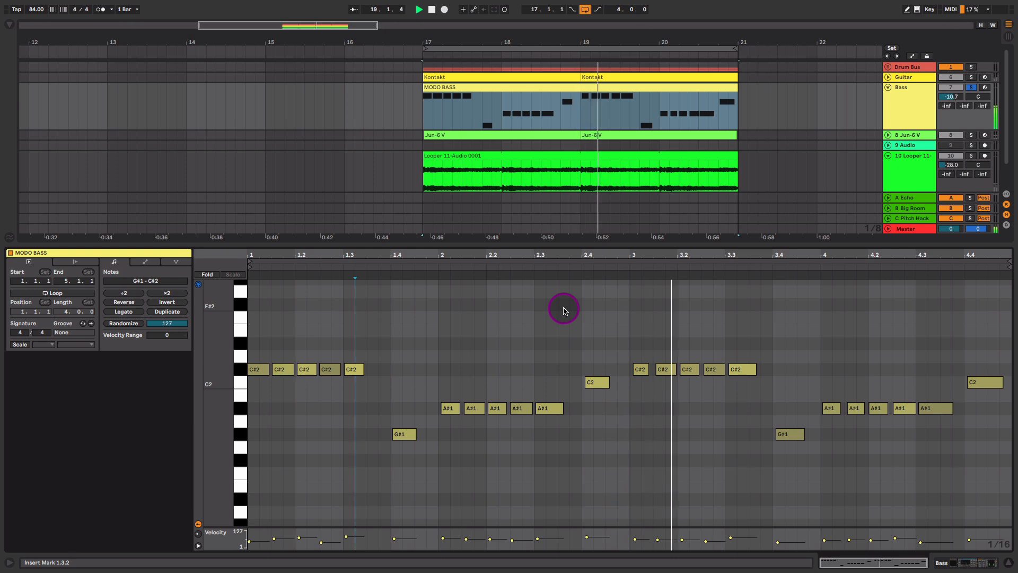
key("shift+Tab")
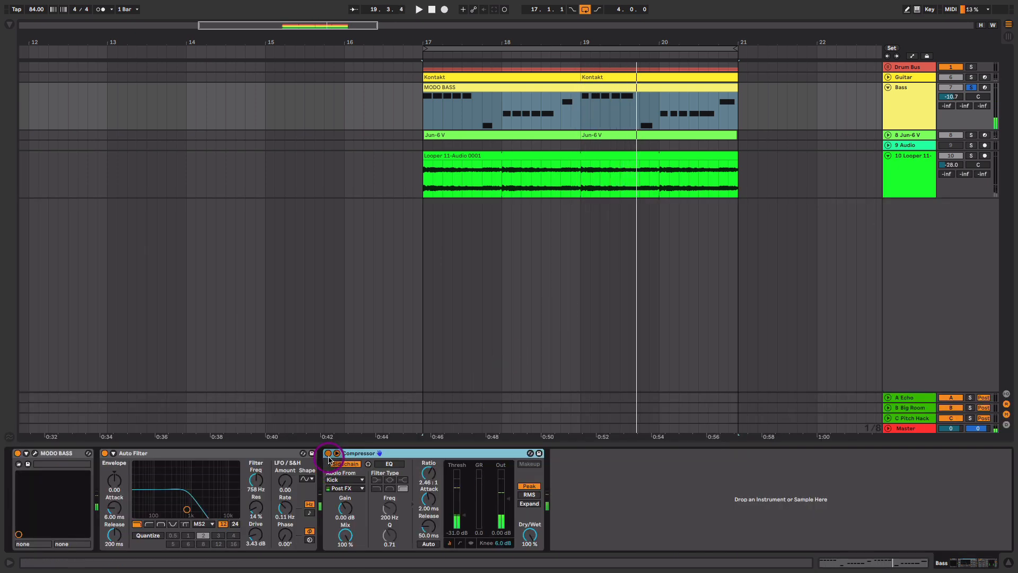
Compare the bass playback with the sidechain Compressor off and on, leaving it on.
left_click(329, 454)
key("space")
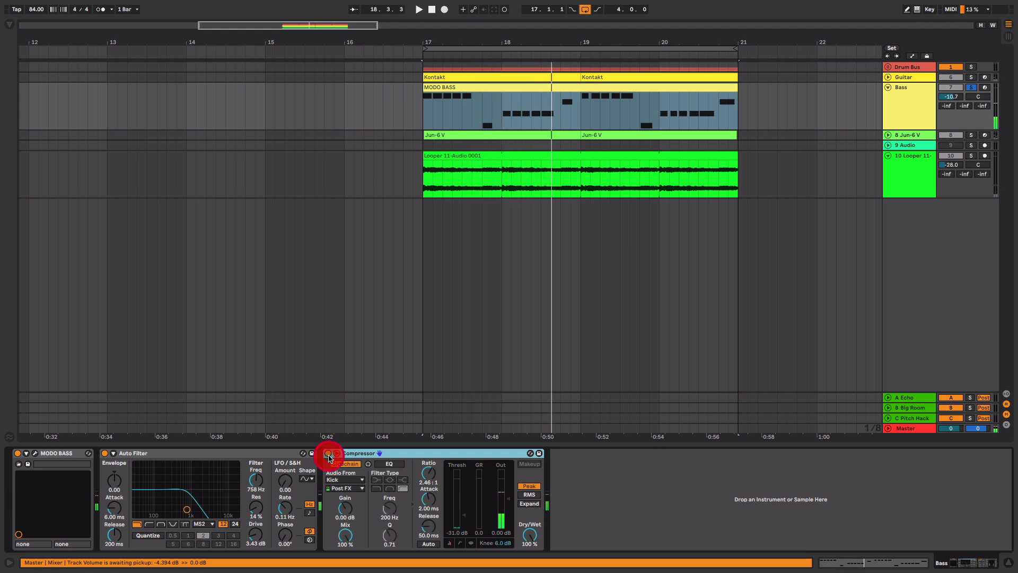
key("space")
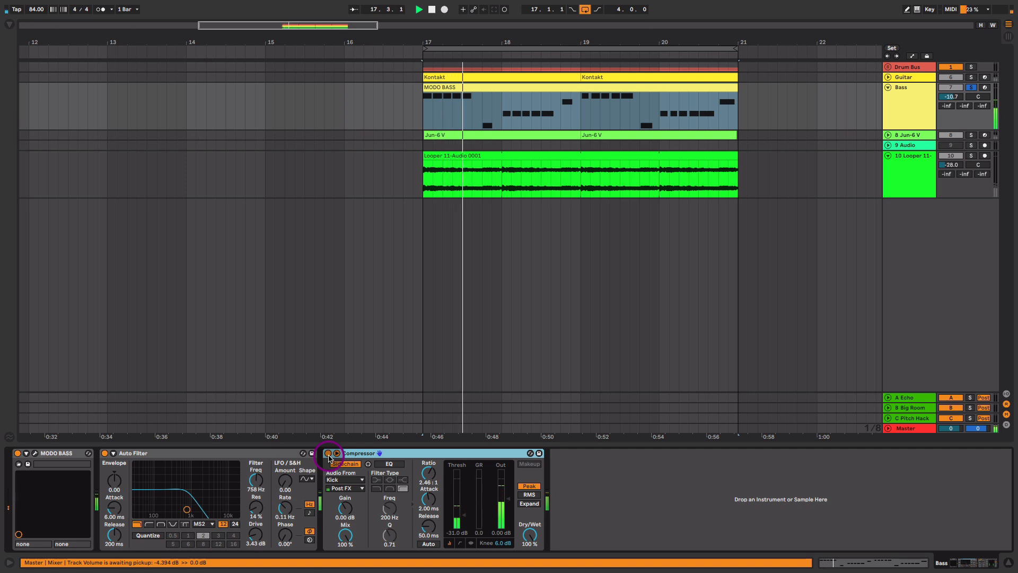
key("space")
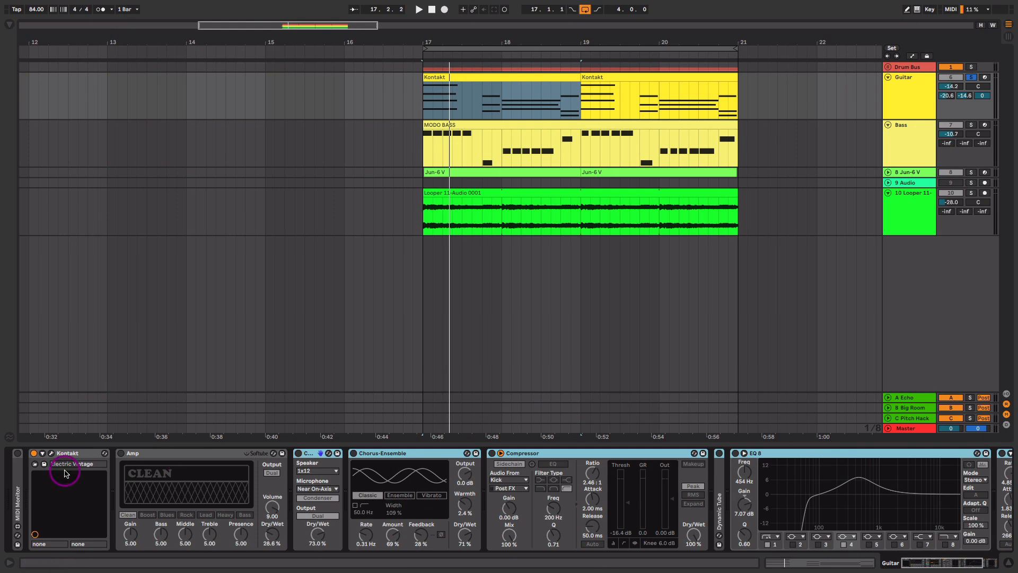
Inspect the Patterns and Amps & FX pages of the Guitar track's Electric Vintage instrument in Kontakt, and play it.
left_click(52, 454)
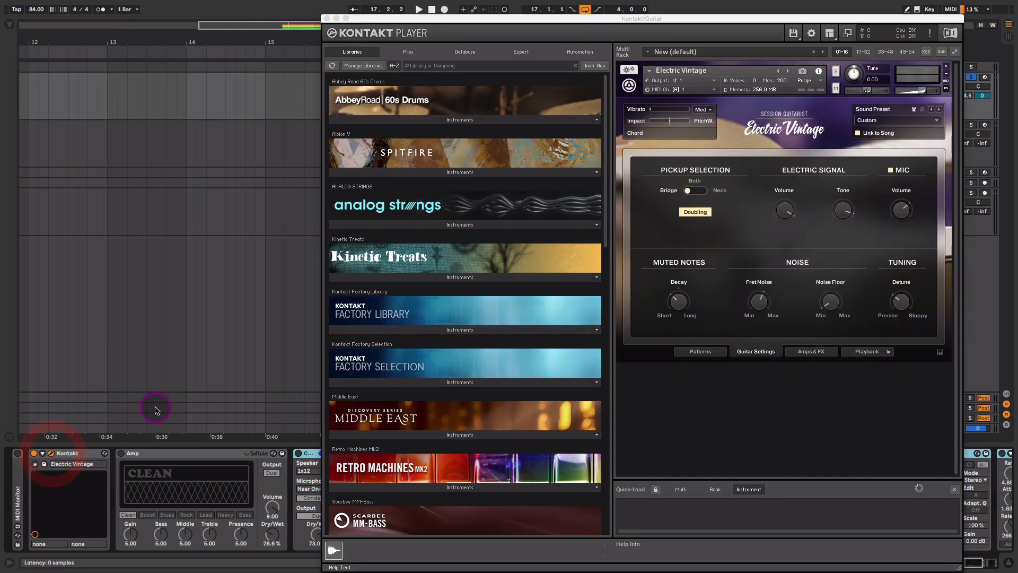
left_click(698, 350)
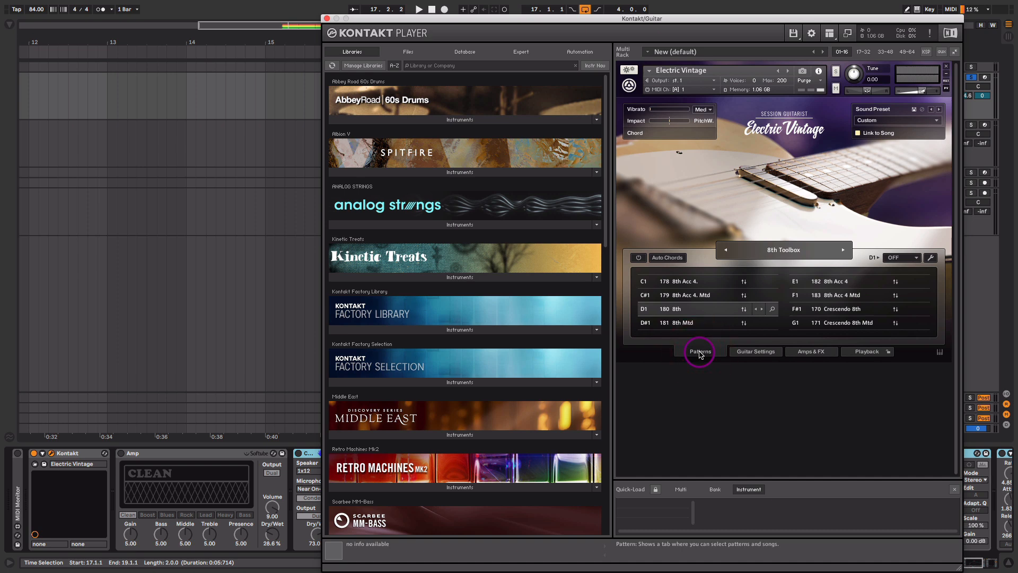
key("space")
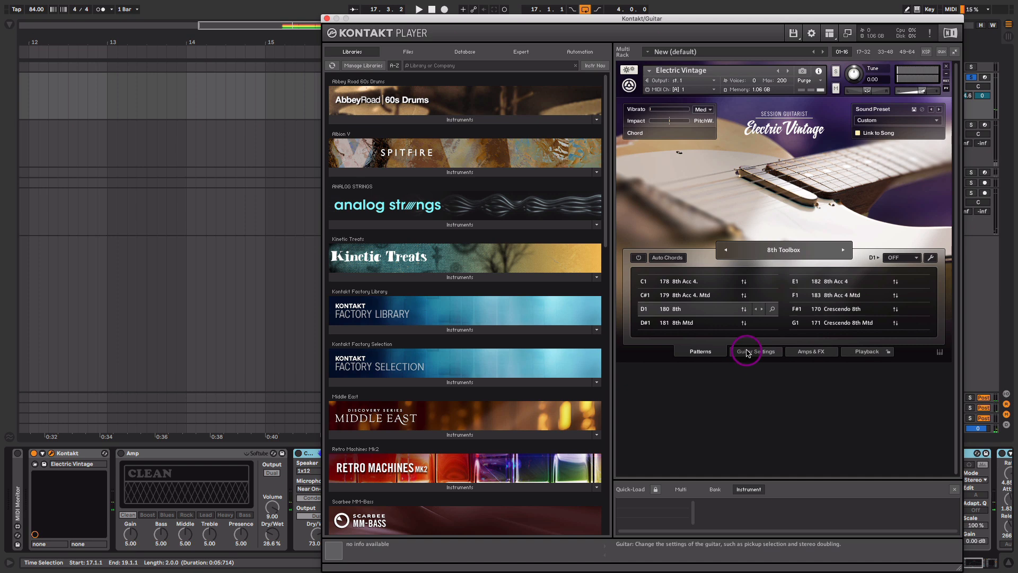
left_click(810, 351)
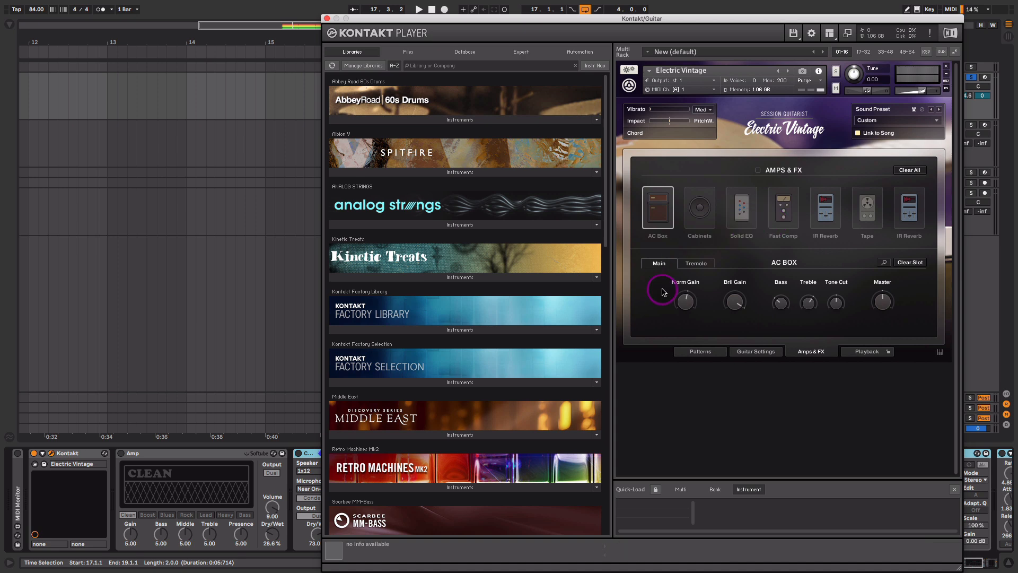
left_click(327, 20)
Turn on the Guitar track's Amp with Dry/Wet at 27% and its Cabinet with Dry/Wet at 80.2%, listening to playback.
left_click(154, 456)
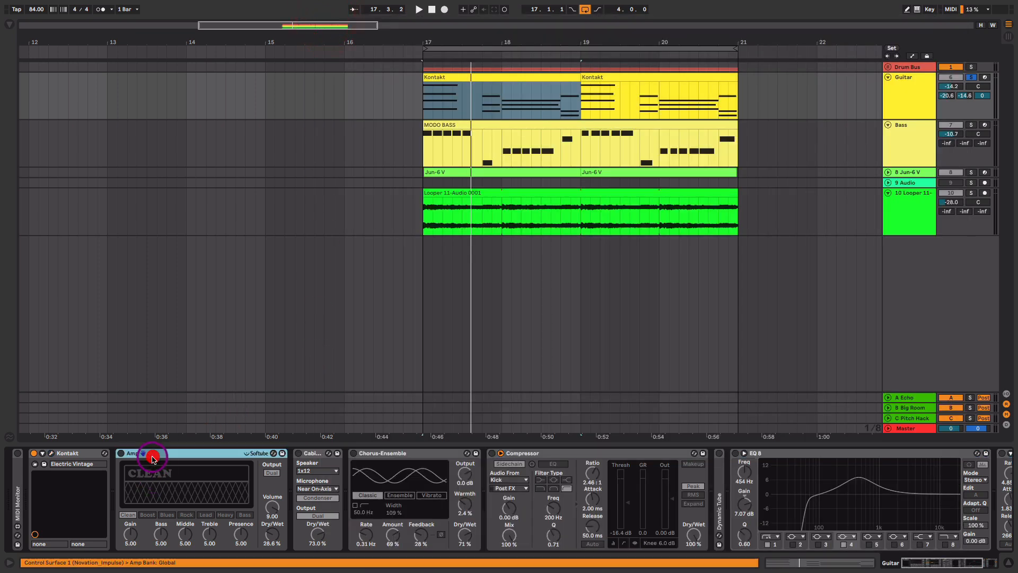
left_click(121, 454)
key("space")
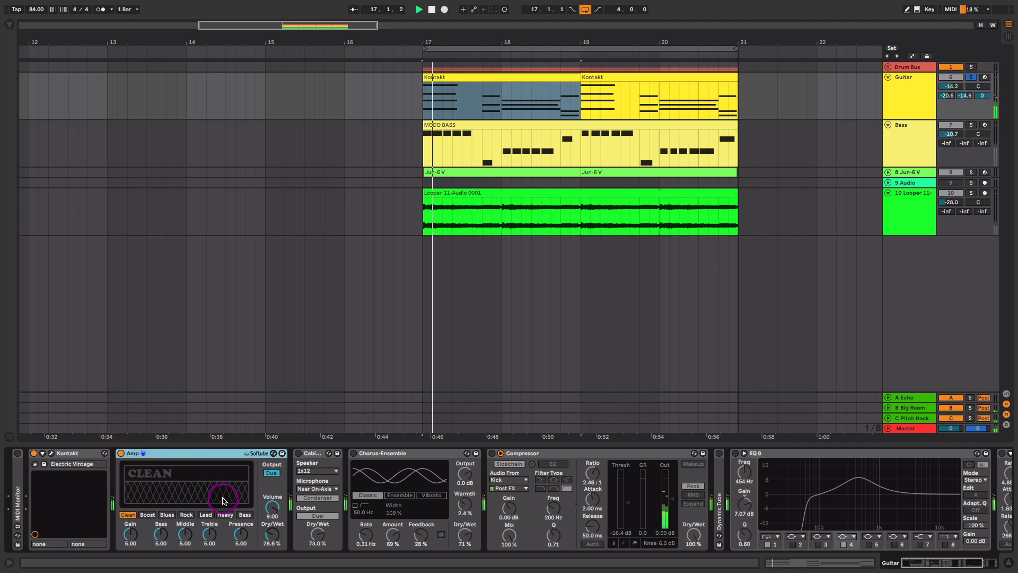
left_click_drag(272, 535, 272, 537)
key("space")
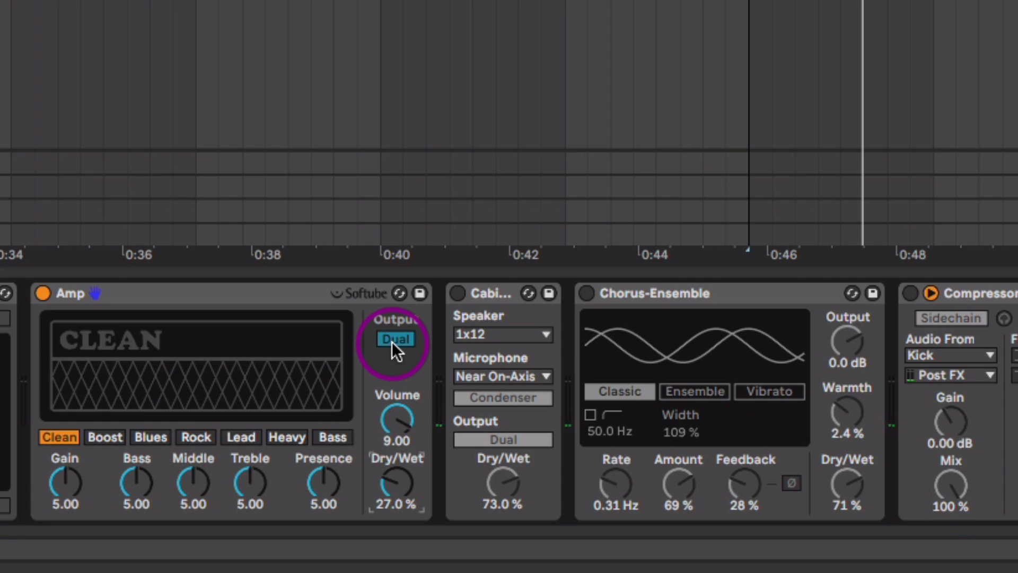
left_click(456, 293)
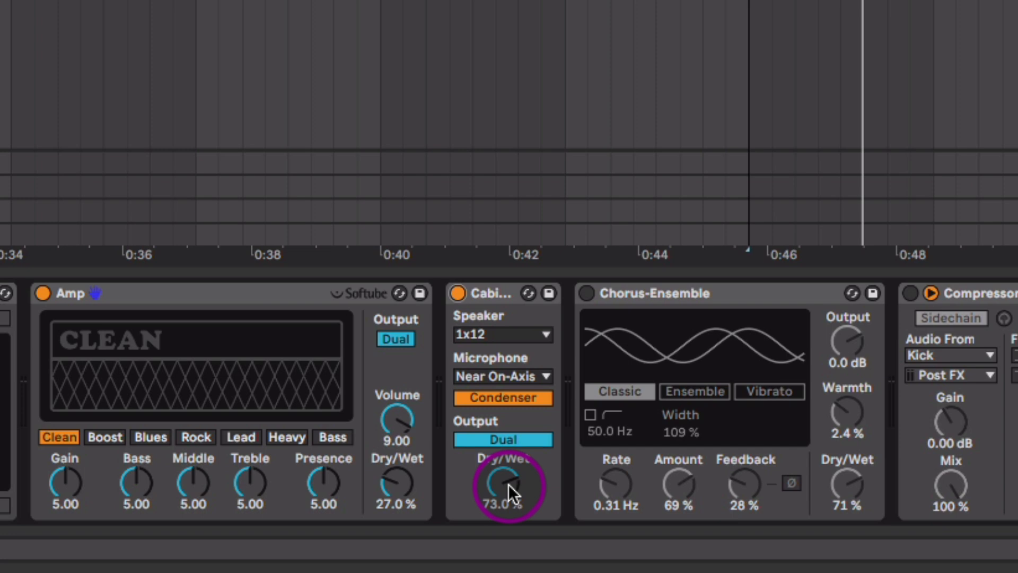
mouse_move(509, 483)
left_mouse_down()
mouse_move(498, 473)
mouse_move(501, 482)
left_mouse_up()
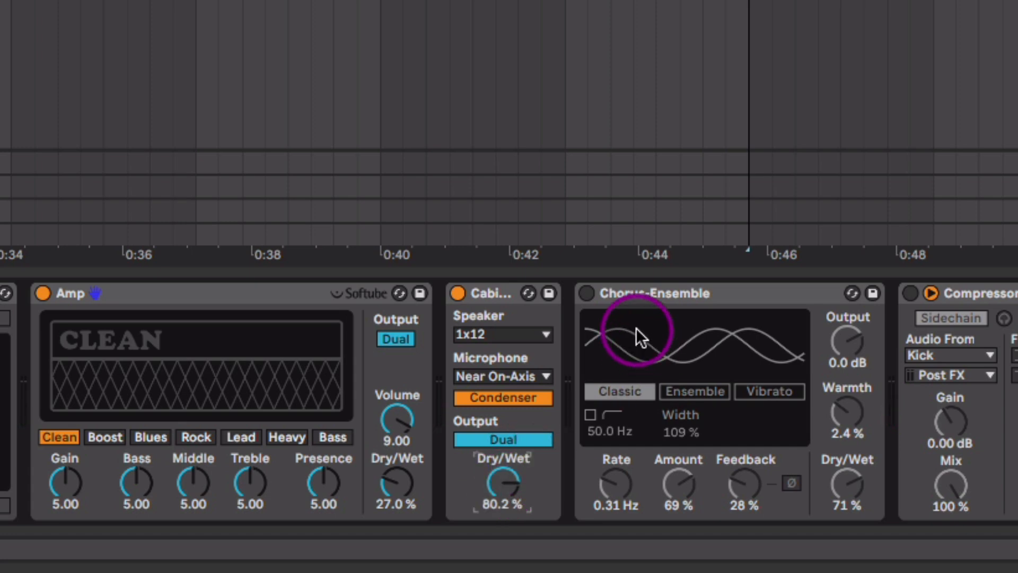
Turn on the Guitar track's Chorus-Ensemble, start playback and set the effect's Dry/Wet to 73%.
left_click(666, 293)
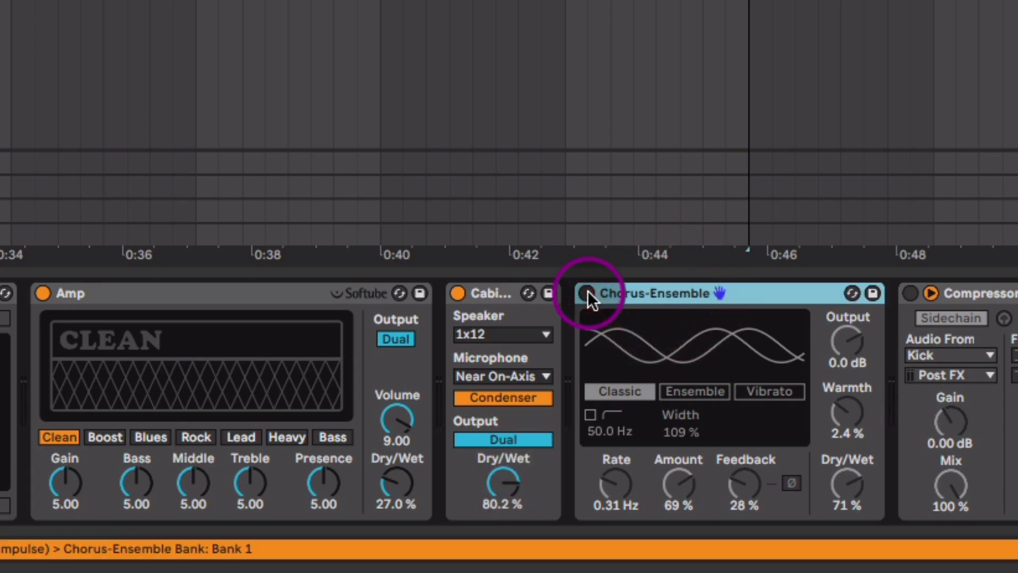
left_click(586, 293)
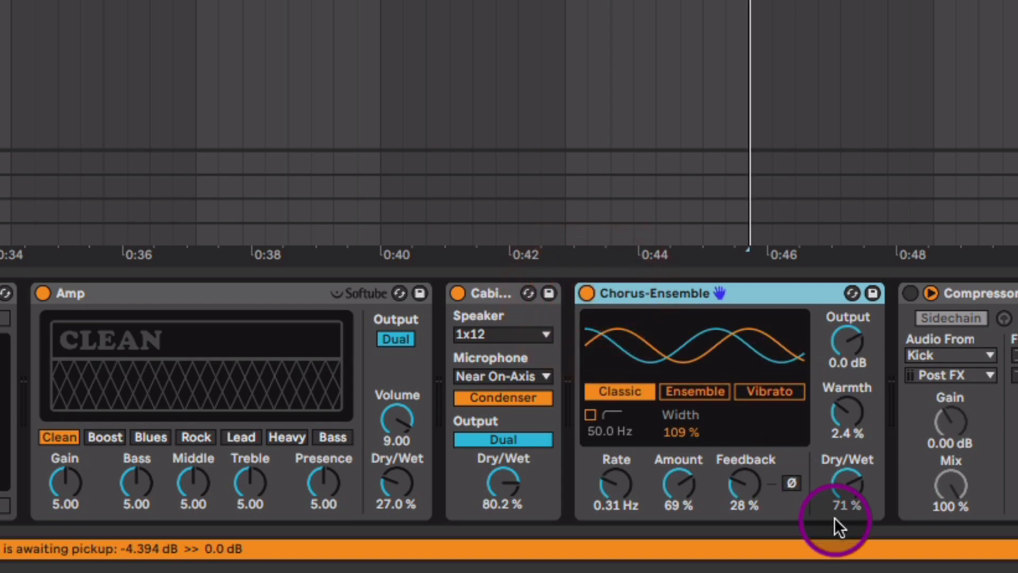
key("space")
left_click_drag(834, 492, 833, 485)
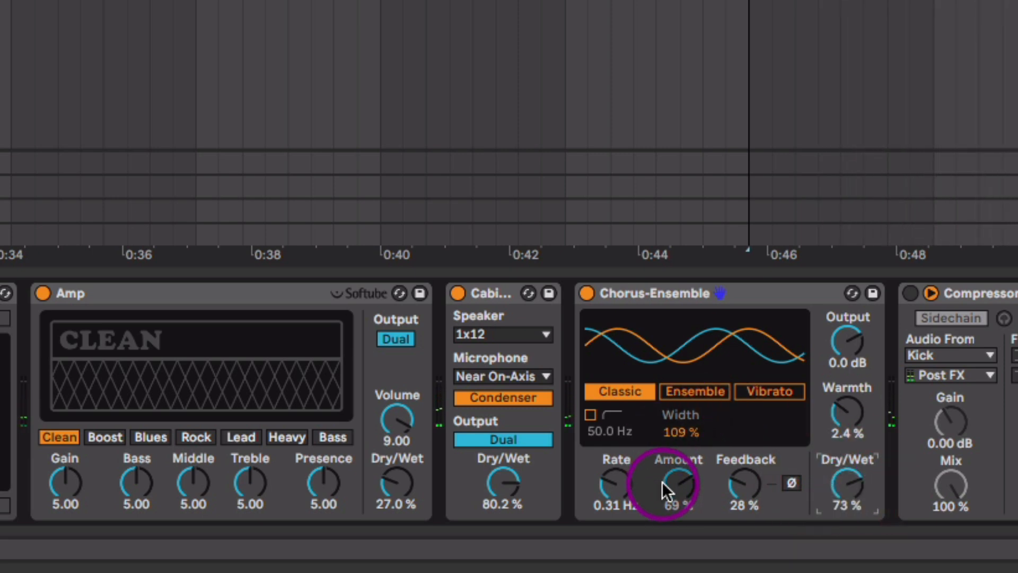
Sweep the Chorus-Ensemble's Amount and Rate while listening, settling on 68% Amount and 0.38 Hz Rate.
left_click_drag(678, 484, 679, 554)
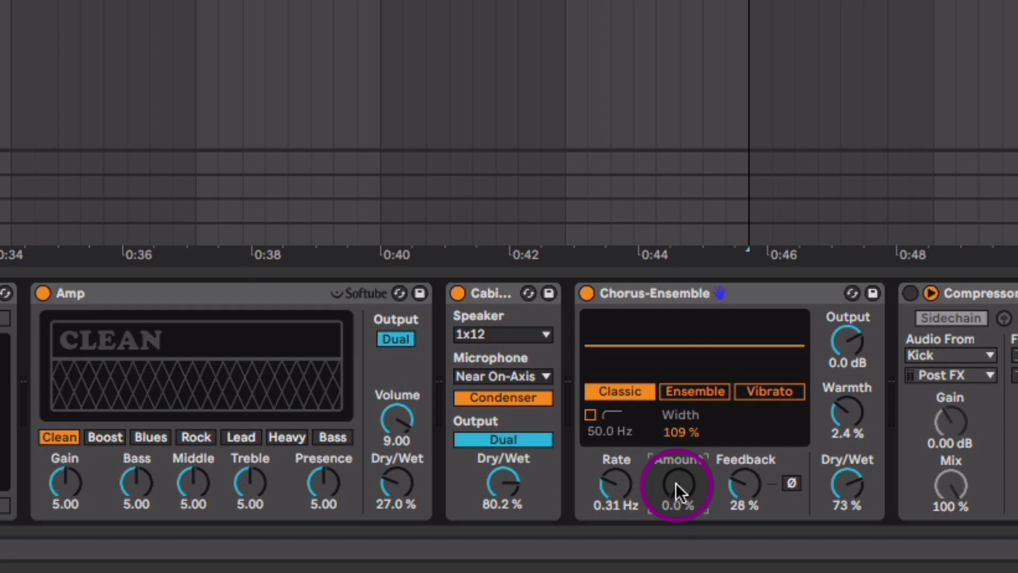
left_click_drag(679, 486, 679, 420)
left_click_drag(622, 486, 622, 440)
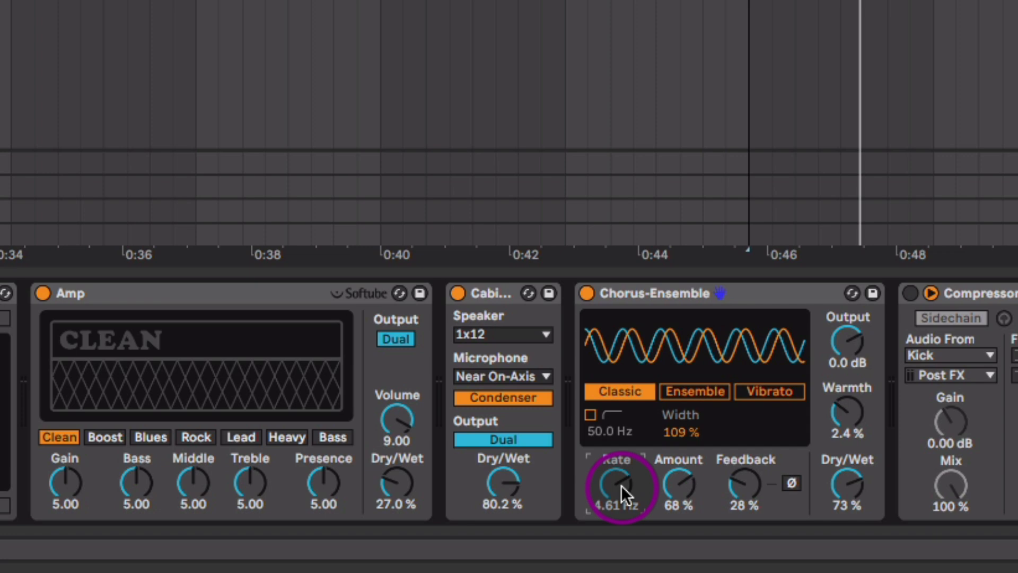
mouse_move(622, 486)
left_mouse_down()
mouse_move(621, 537)
mouse_move(619, 482)
left_mouse_up()
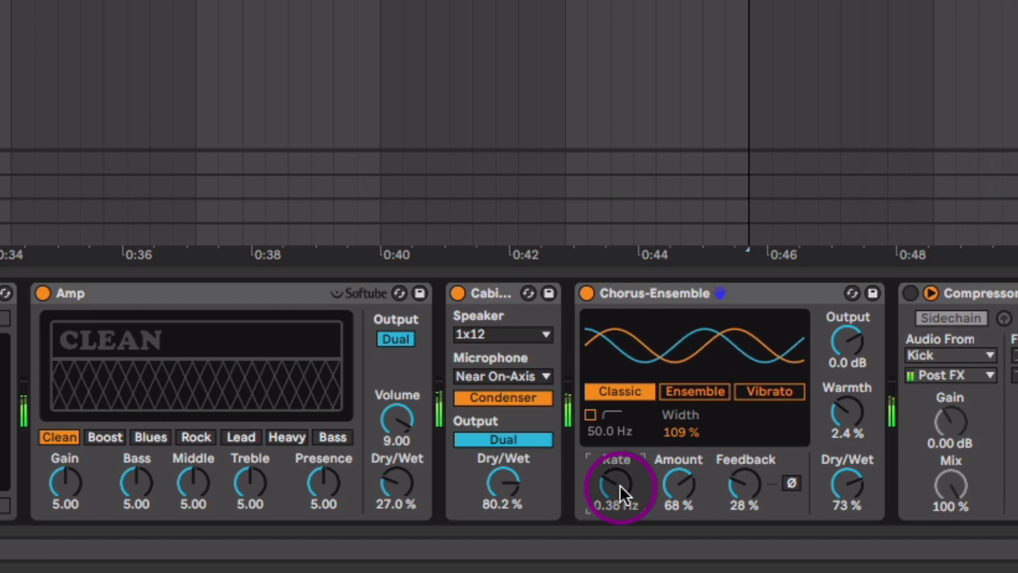
Turn on the Guitar track's Kick-sidechained Compressor and the Dynamic Tube, and unfold the Dynamic Tube.
left_click(910, 295)
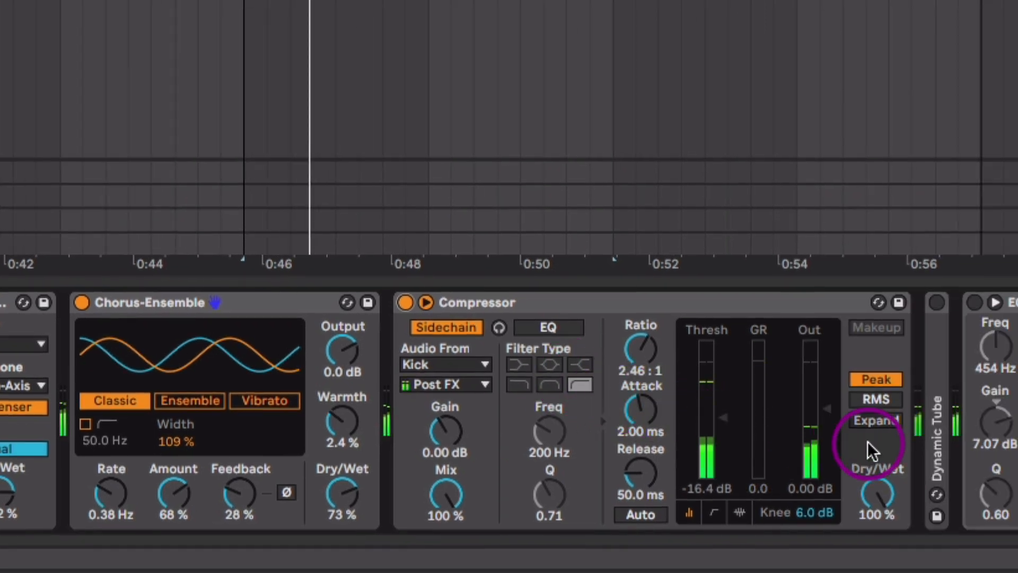
left_click_drag(927, 428, 574, 473)
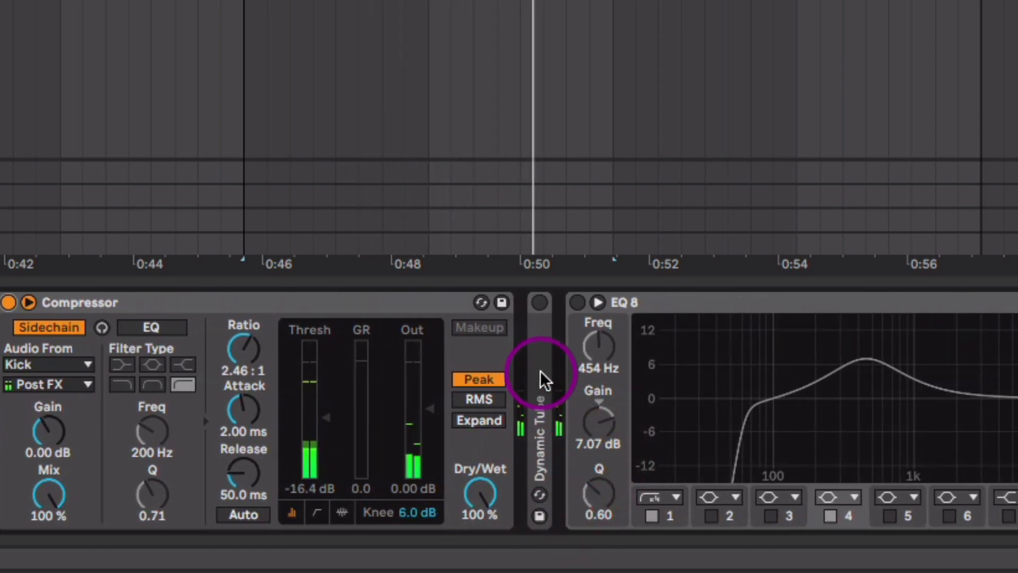
left_click(541, 299)
double_click(541, 361)
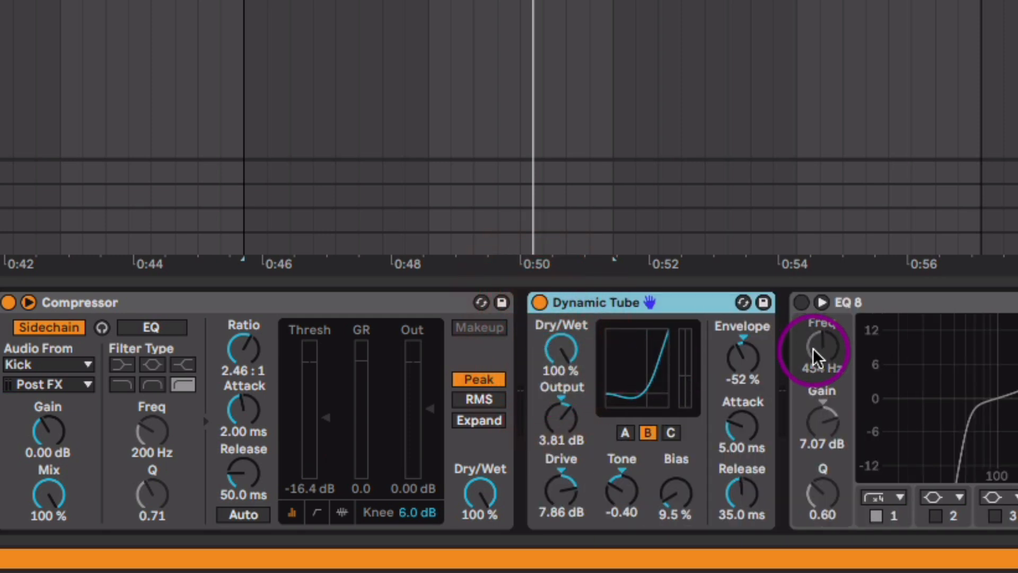
Turn on the Guitar track's EQ 8 and final Compressor, listen to playback, and fold both devices.
left_click(801, 302)
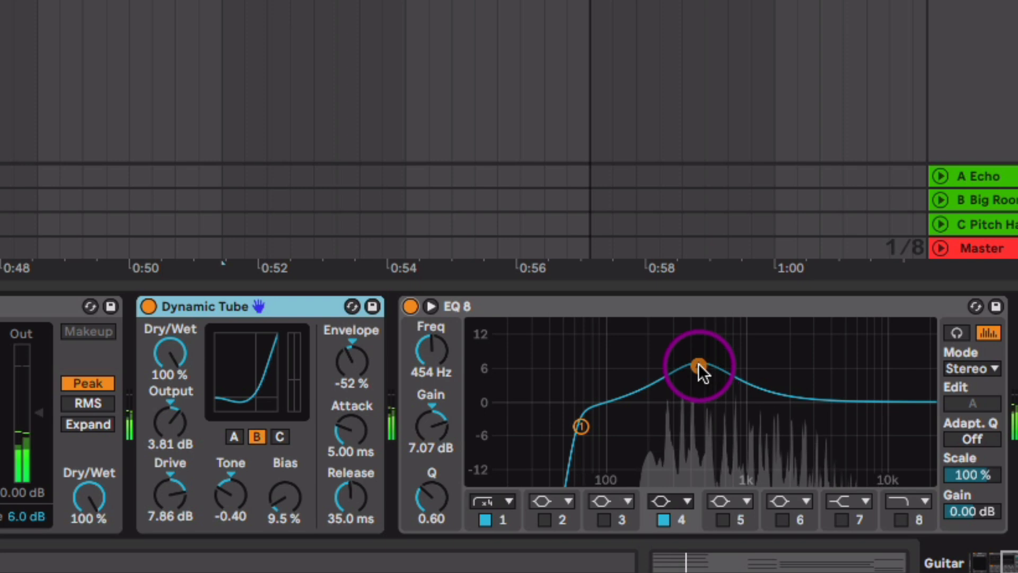
left_click(699, 365)
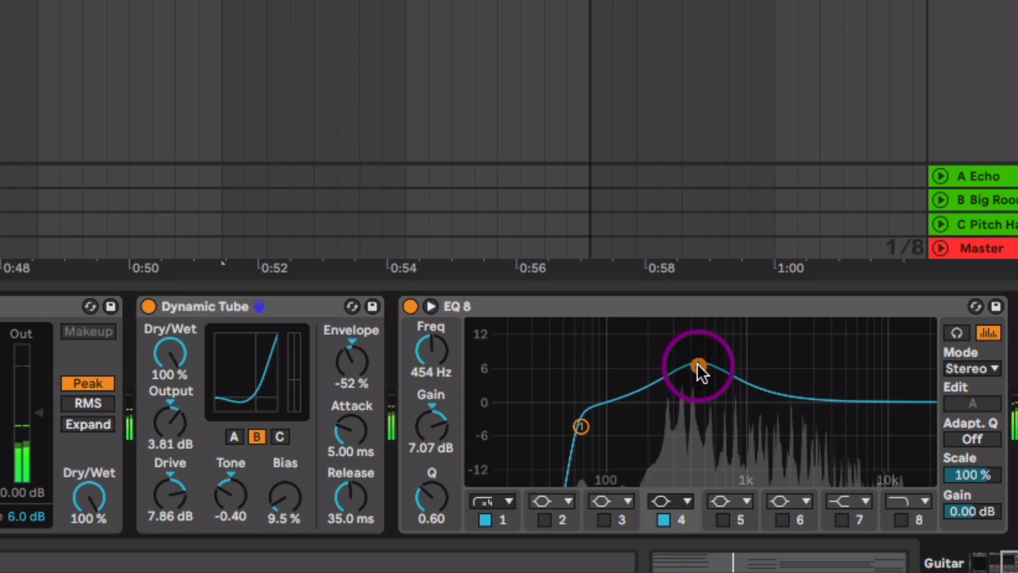
left_click_drag(720, 478, 307, 541)
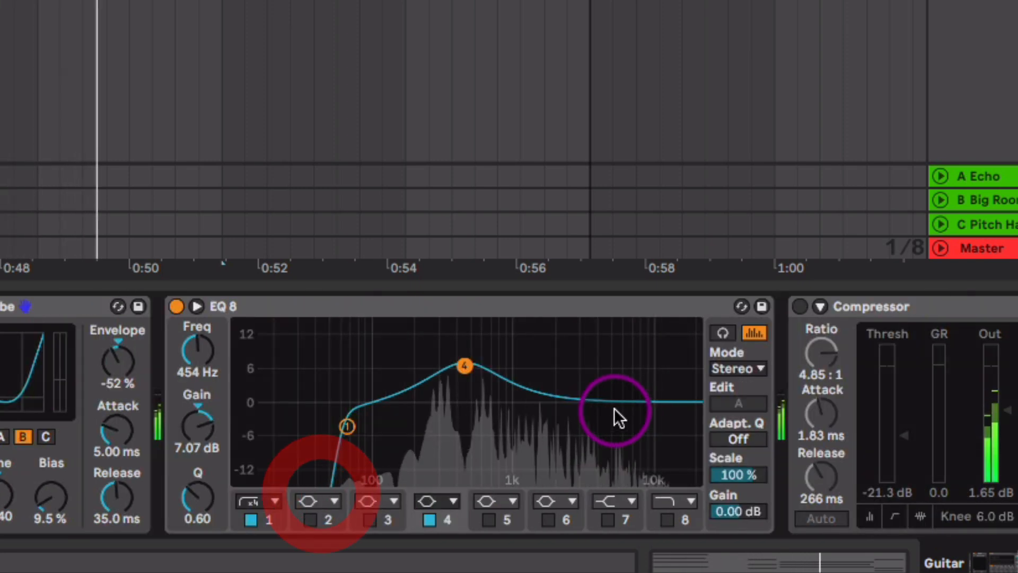
left_click(800, 307)
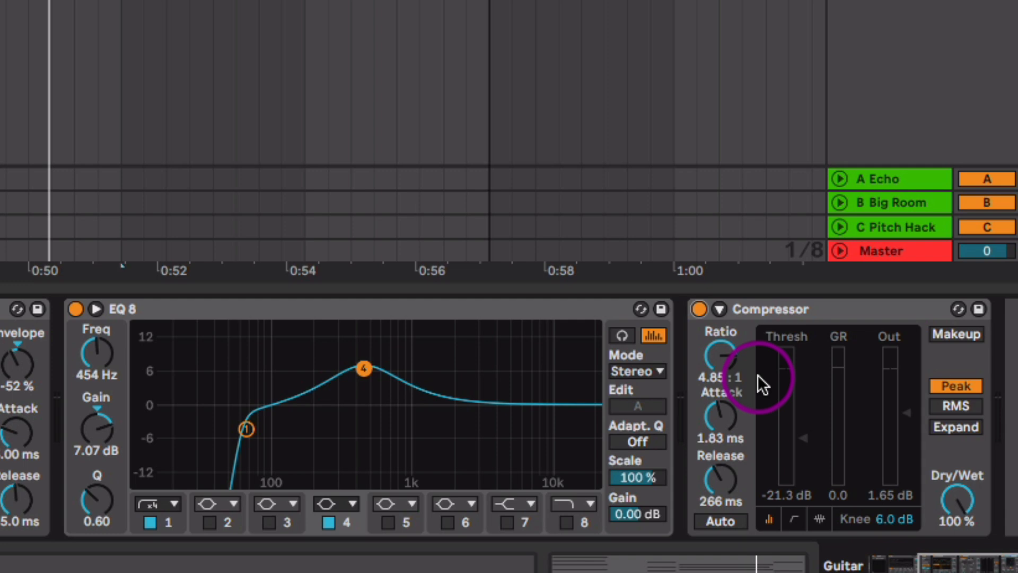
key("space")
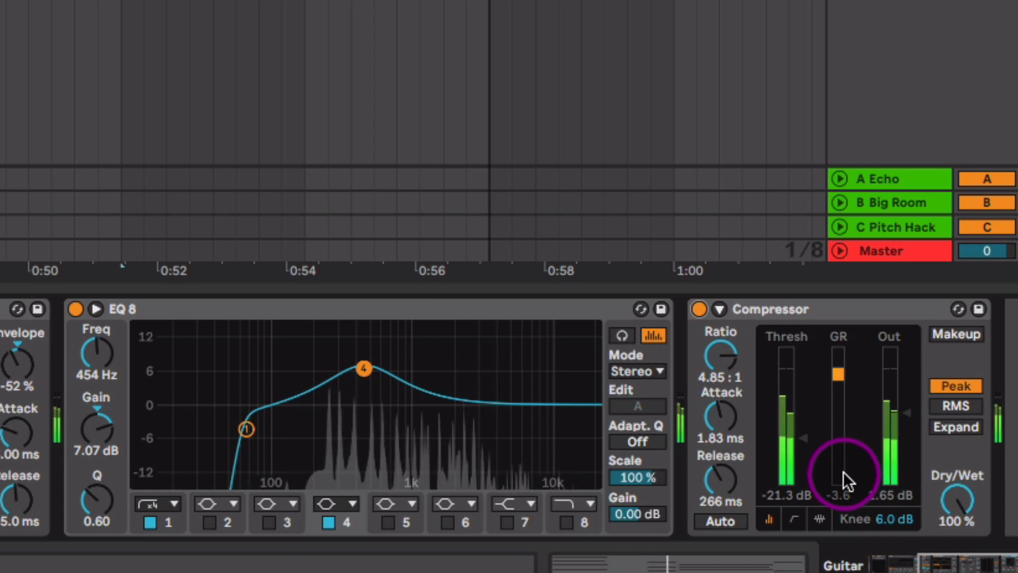
double_click(527, 310)
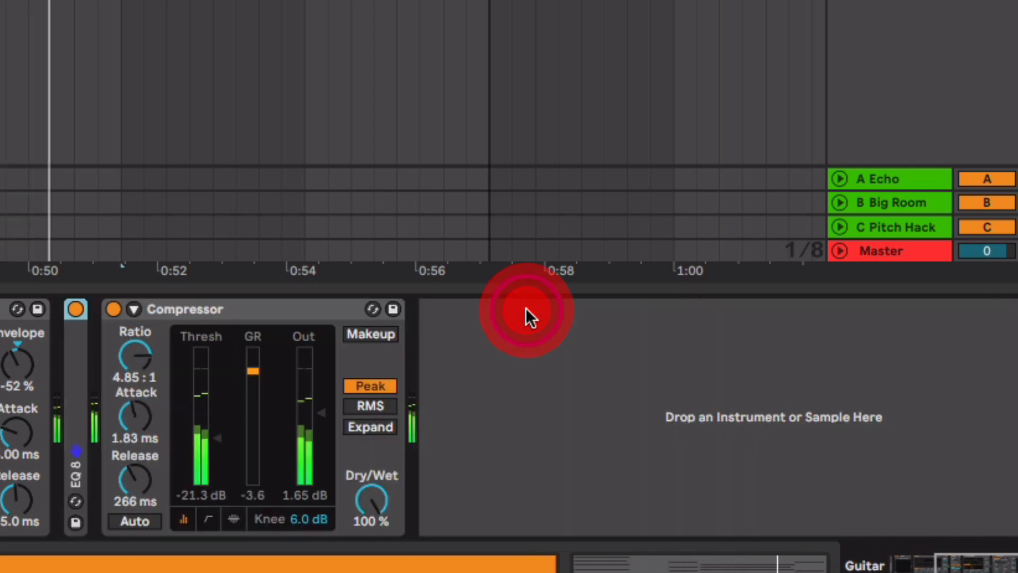
double_click(227, 305)
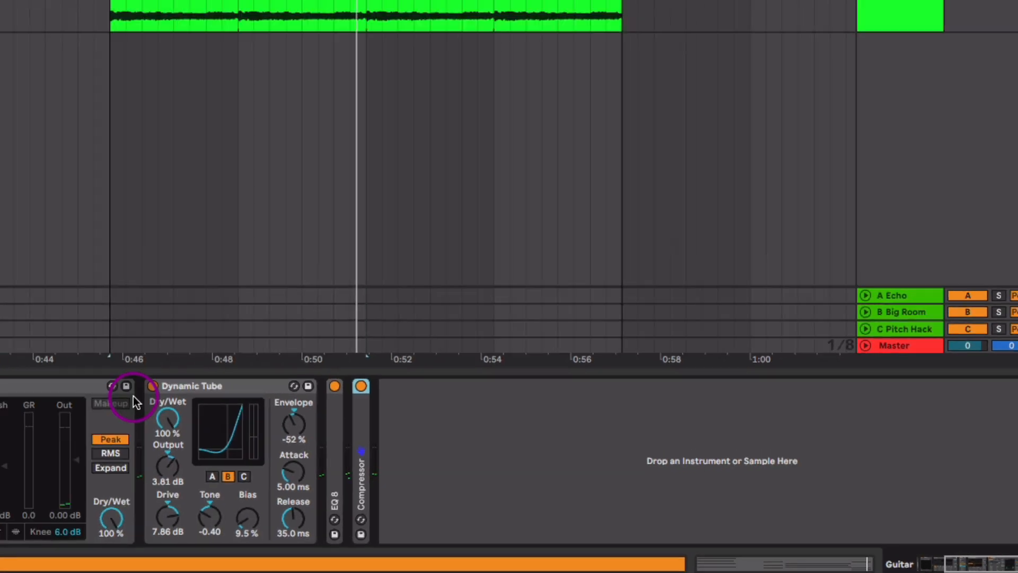
In the Session View mixer, adjust the Guitar track's send A and set its C-Pitch Hack send to 0.0 dB.
key("Tab")
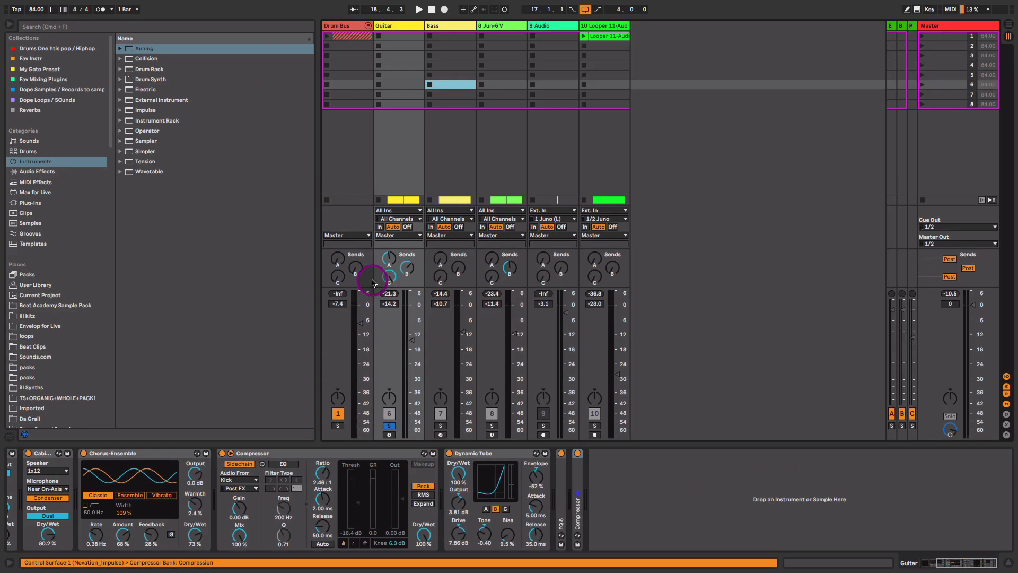
left_click_drag(393, 264, 389, 270)
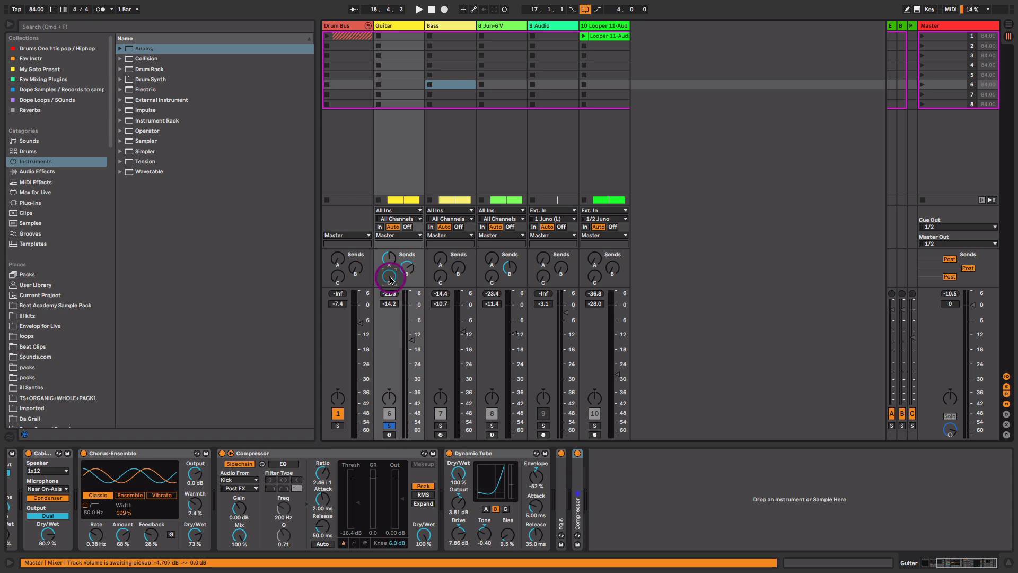
left_click_drag(391, 280, 391, 276)
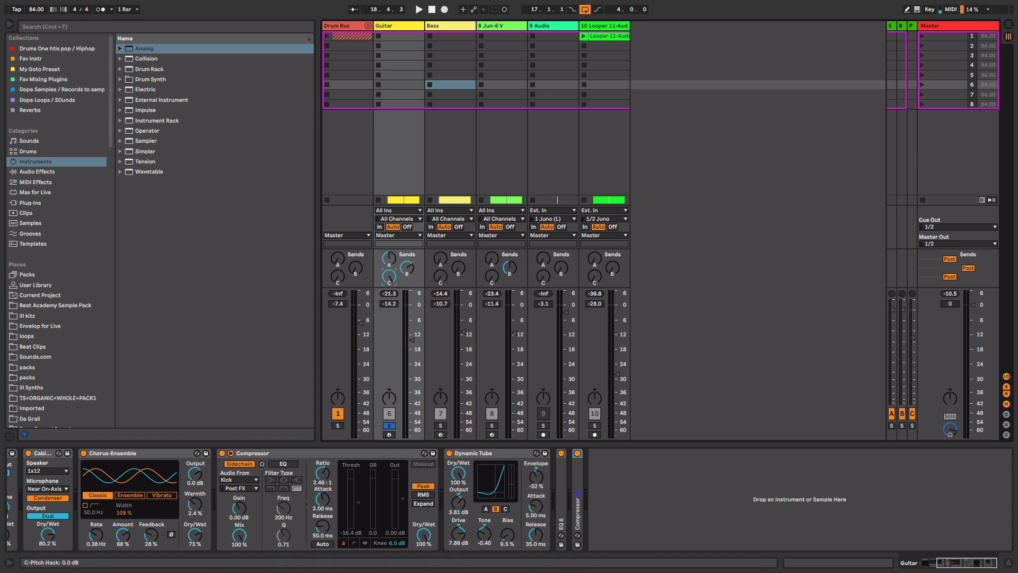
Inspect the devices on the three return tracks: Echo on A, Big Room on B and Pitch Hack on C.
left_click(892, 26)
double_click(17, 474)
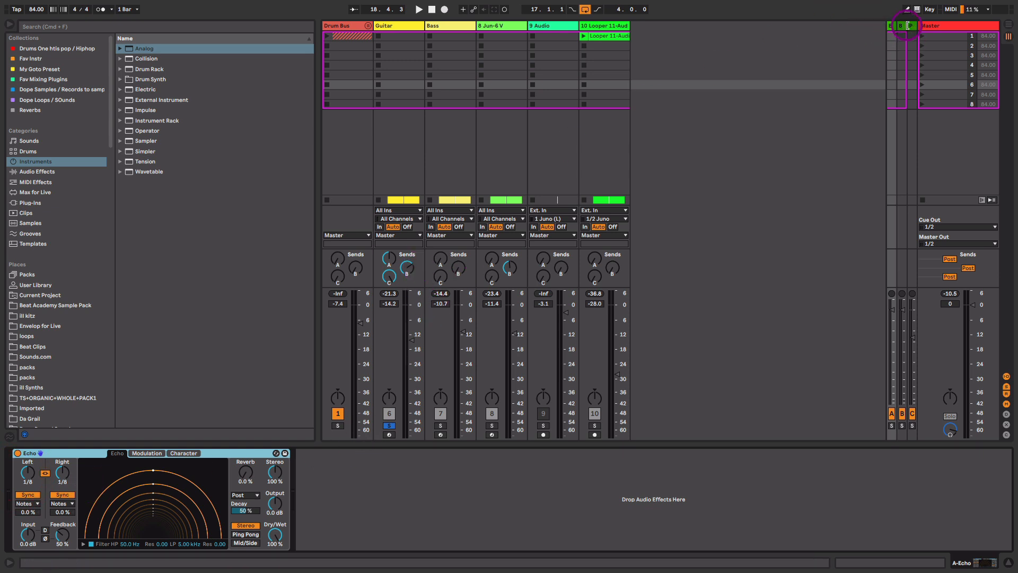
left_click(902, 26)
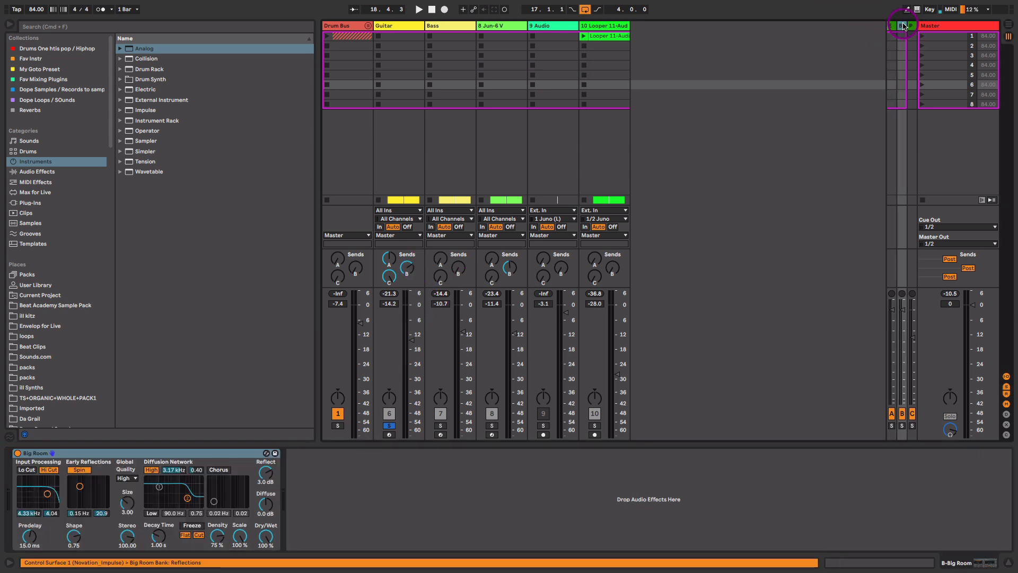
left_click(107, 455)
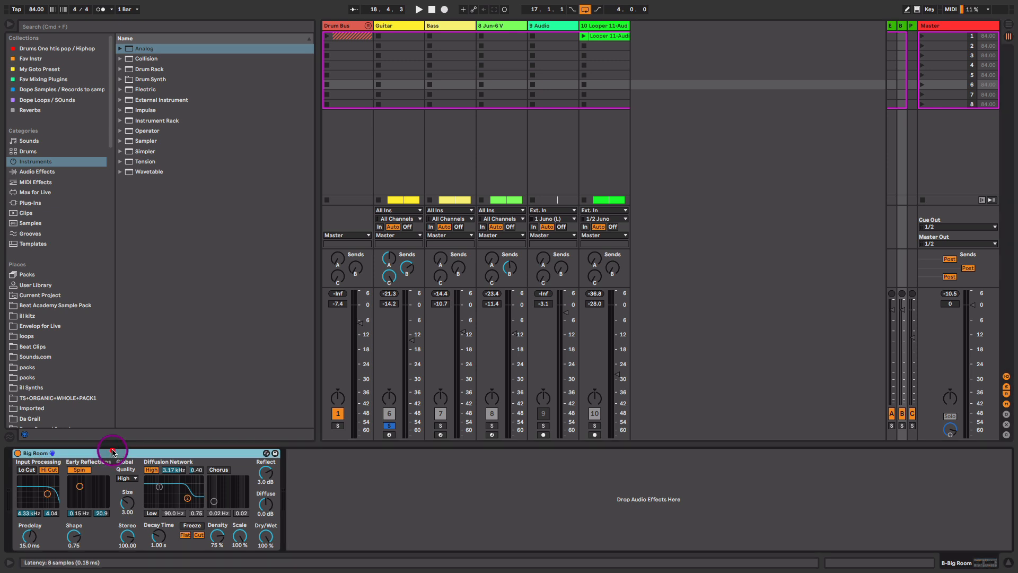
left_click(912, 26)
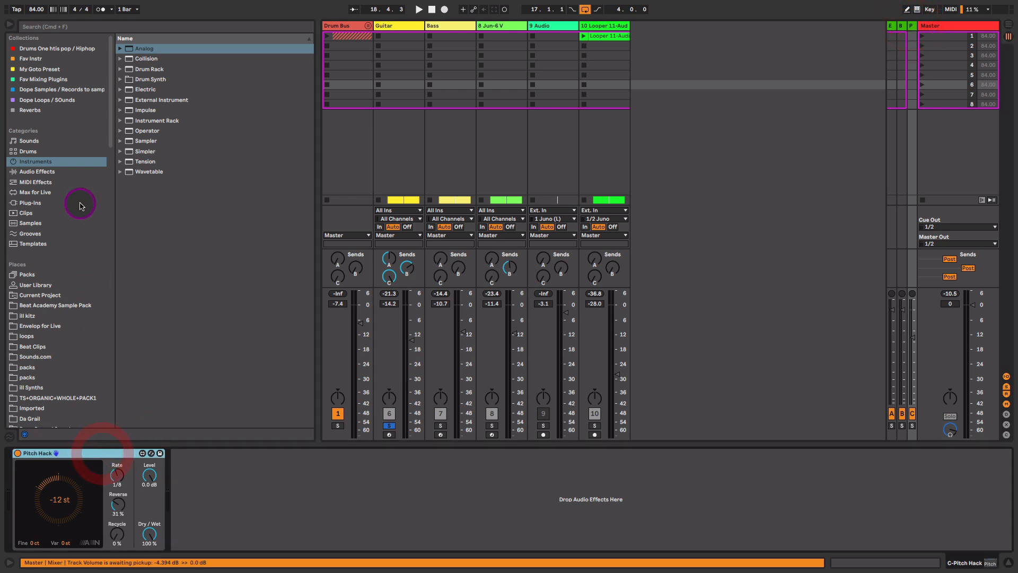
Locate Pitch Hack among the Max for Live audio effects in the browser and select the device on return C.
left_click(50, 194)
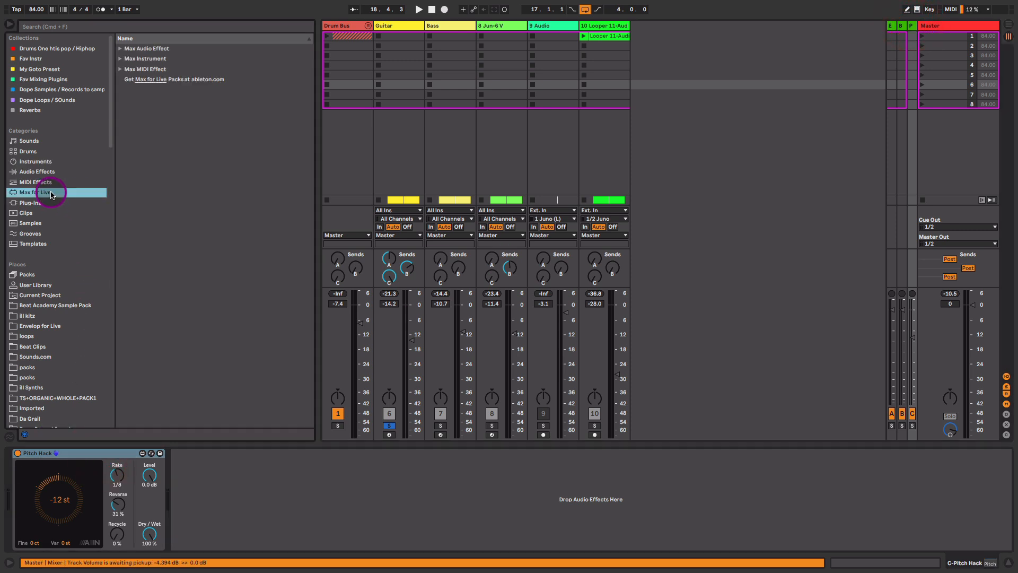
left_click(119, 49)
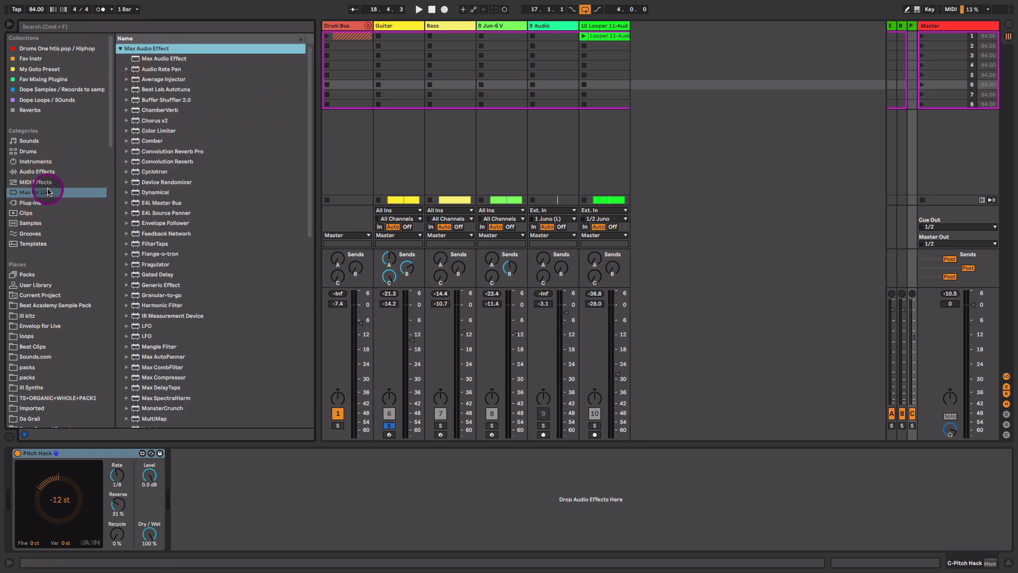
scroll(309, 79, "down", 1)
left_click_drag(309, 79, 291, 170)
left_click(165, 262)
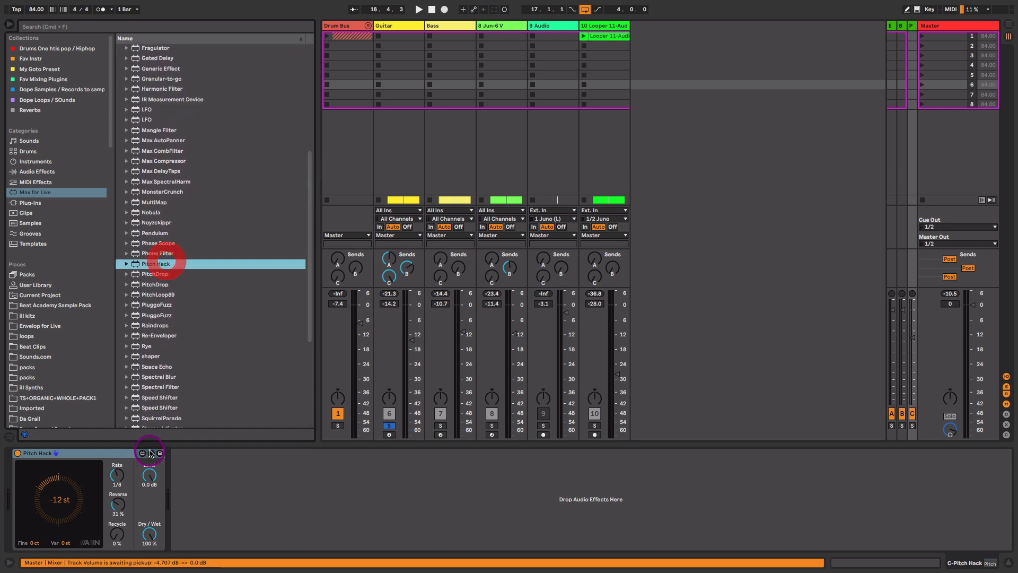
left_click(96, 451)
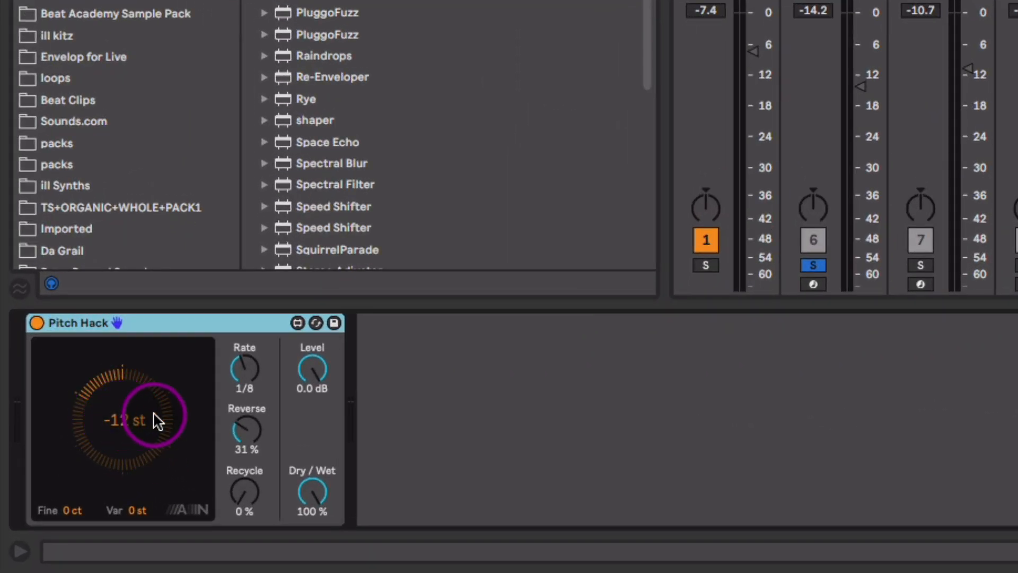
Check Pitch Hack's Rate of 1/8 and set its Reverse to 29%.
left_click(245, 367)
left_click(246, 368)
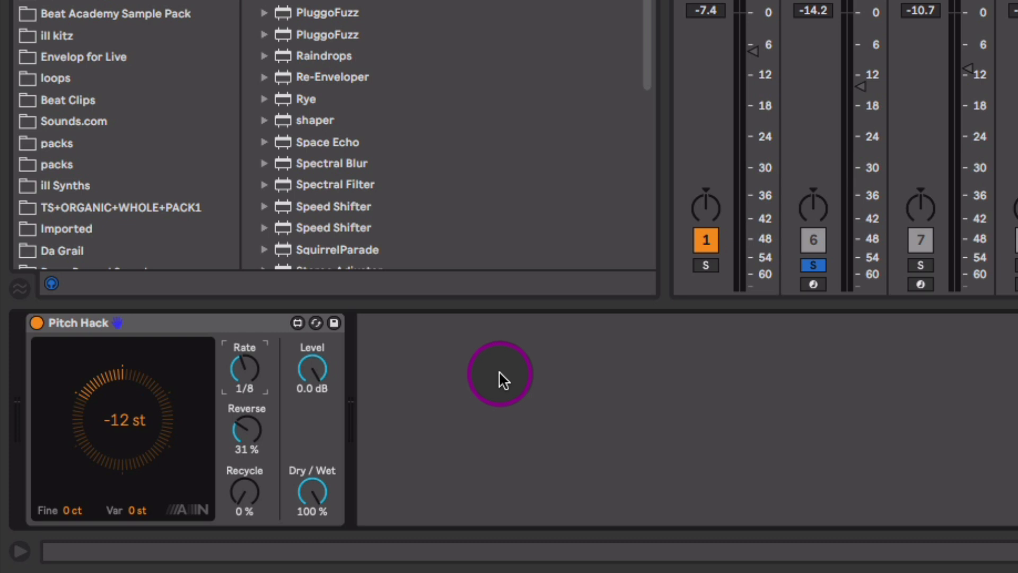
left_click(251, 429)
left_click(255, 432)
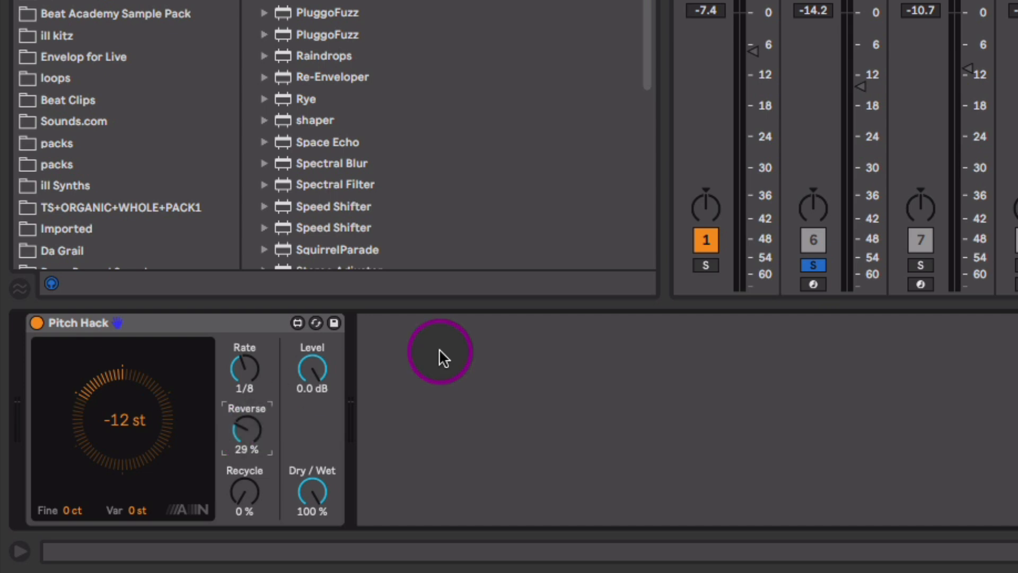
Solo the C Pitch Hack return, listen to it in playback and try Pitch Hack's Rate at 1/8D.
left_click(913, 426)
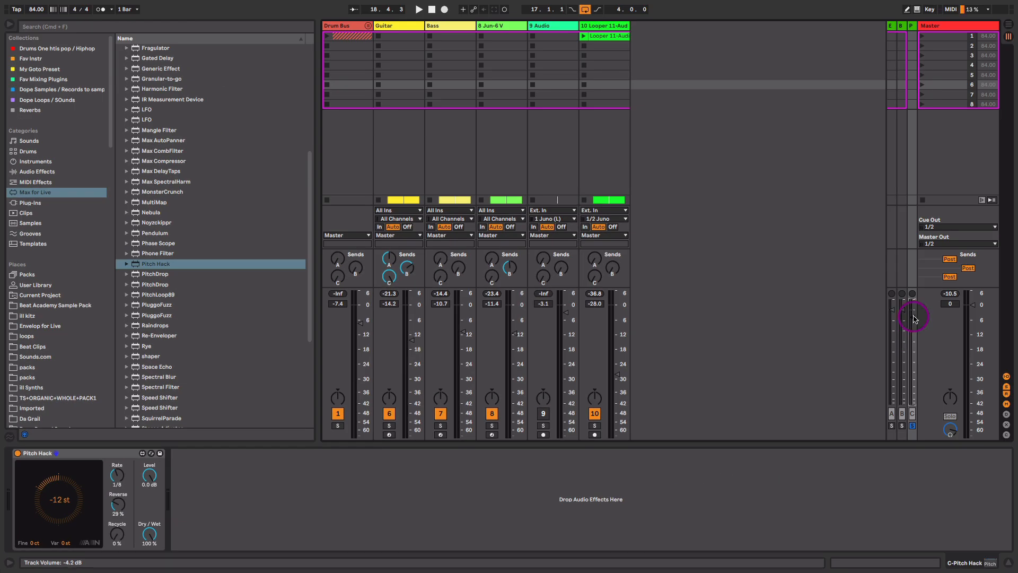
key("space")
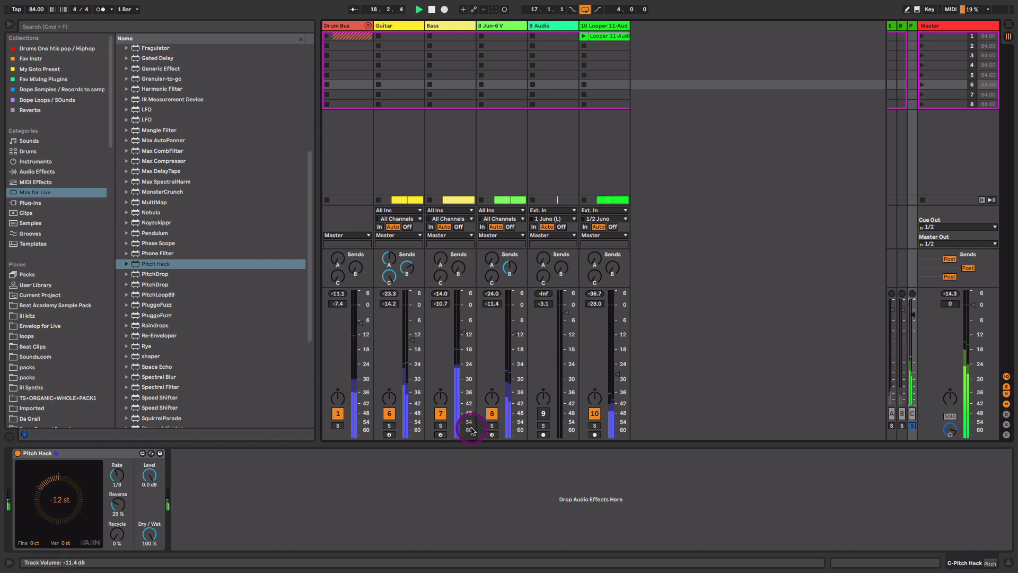
left_click(121, 478)
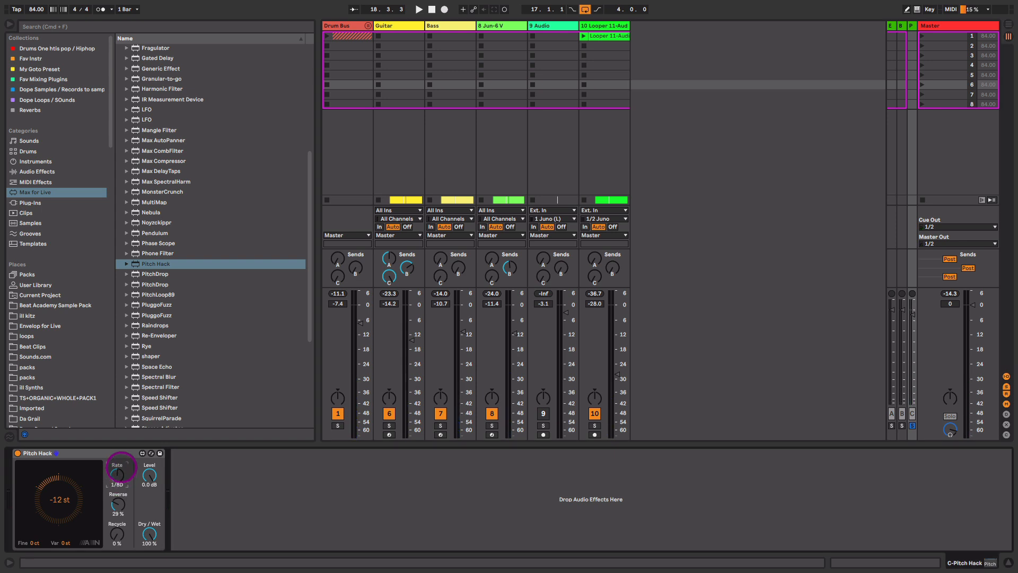
key("space")
left_click(121, 477)
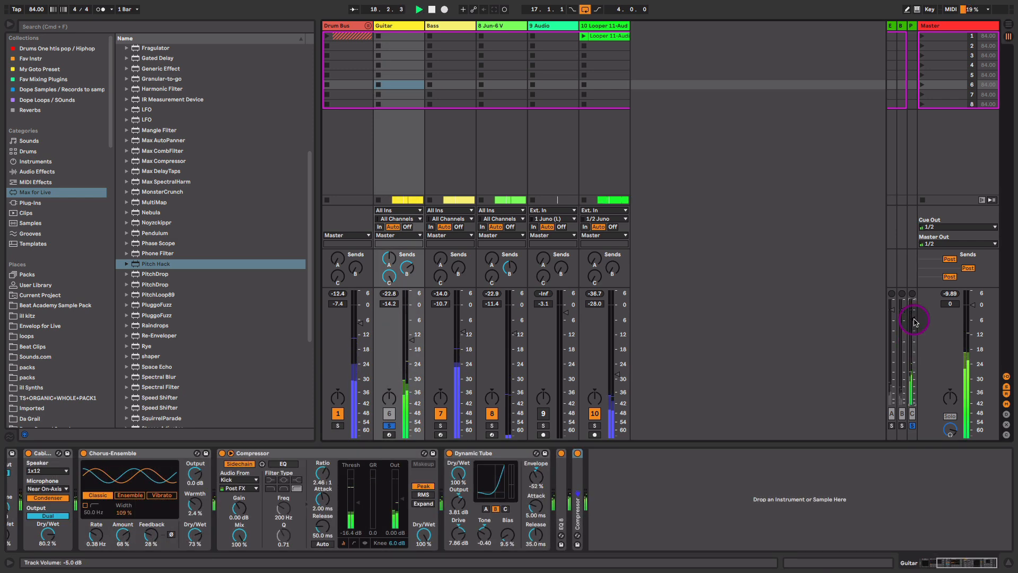
Compare the soloed Guitar playback with the C Pitch Hack return off and on, leaving it on.
left_click(913, 414)
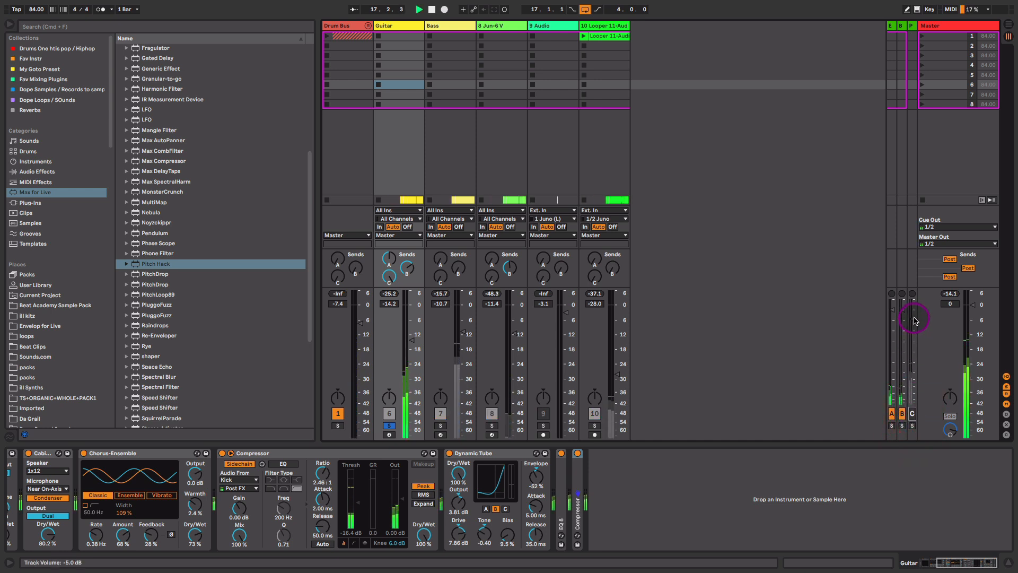
left_click(913, 413)
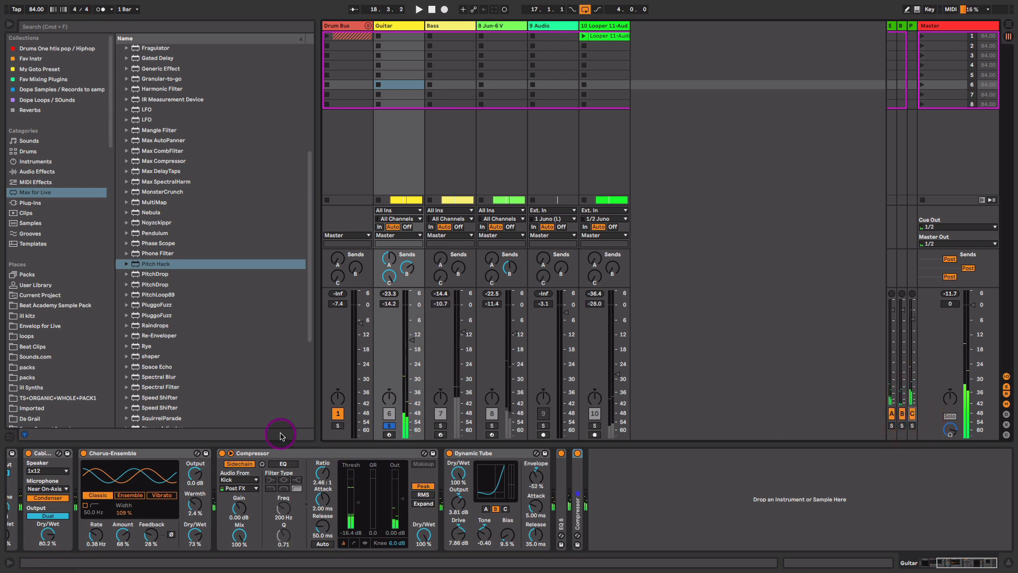
Solo the Drum Bus and Bass with the Guitar, set the C Pitch Hack return to -11.0 dB during playback and compare it off and on.
left_click(338, 425)
left_click(441, 425)
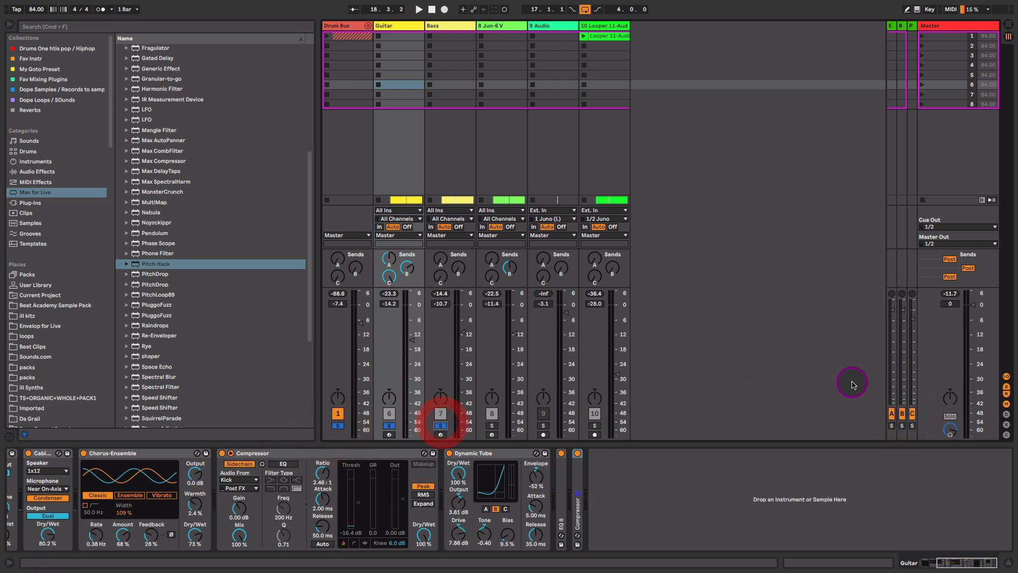
key("space")
left_click_drag(916, 321, 915, 329)
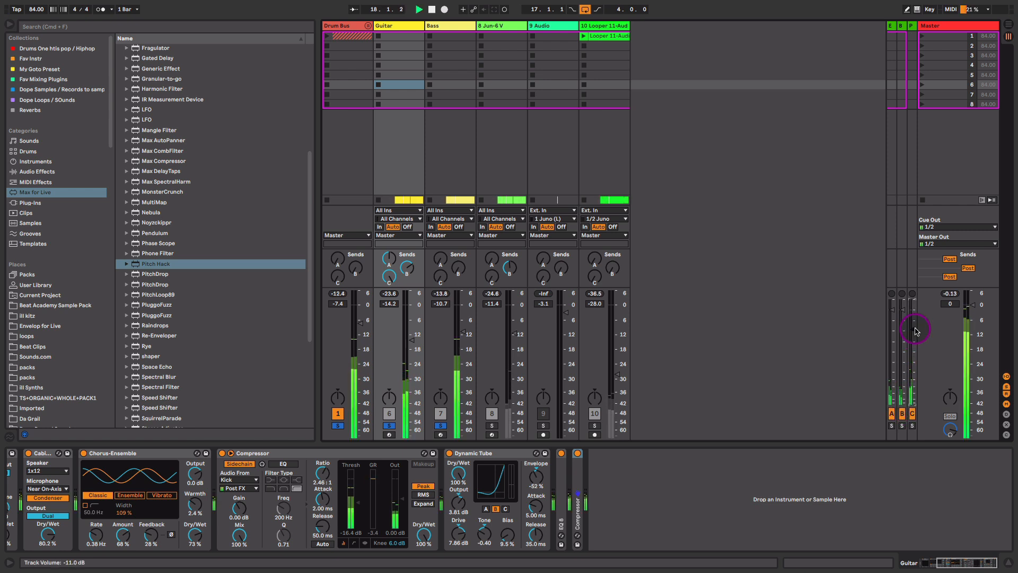
left_click(912, 418)
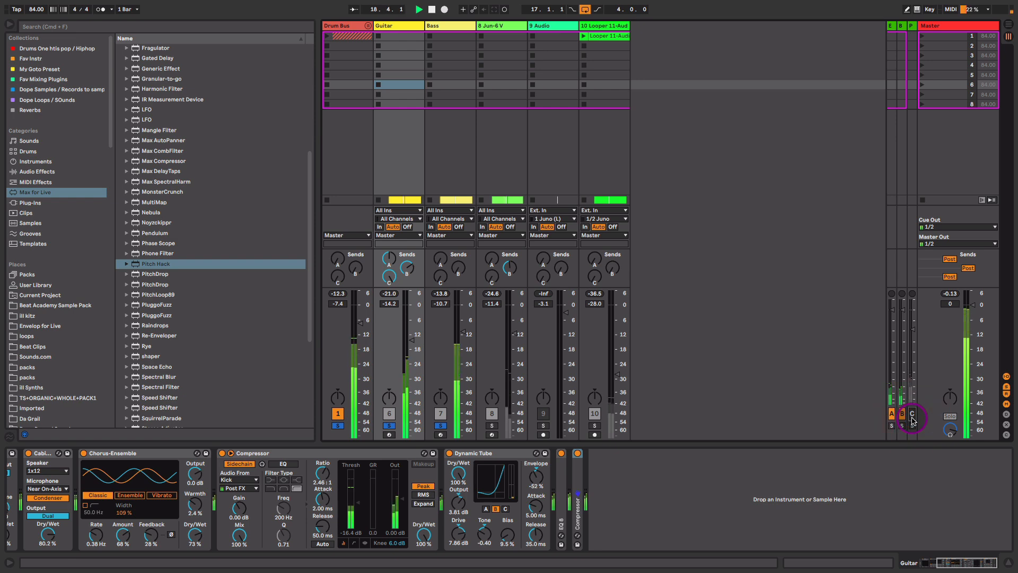
left_click(912, 419)
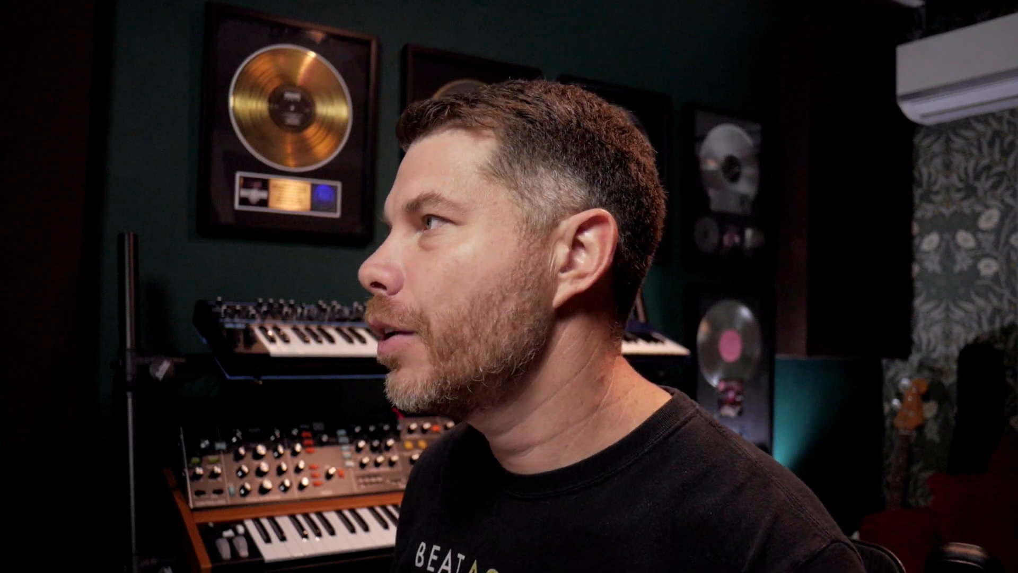
Open the Jun-6 V synth from the 8 Jun-6 V track and examine its VCF cutoff frequency.
left_click(901, 176)
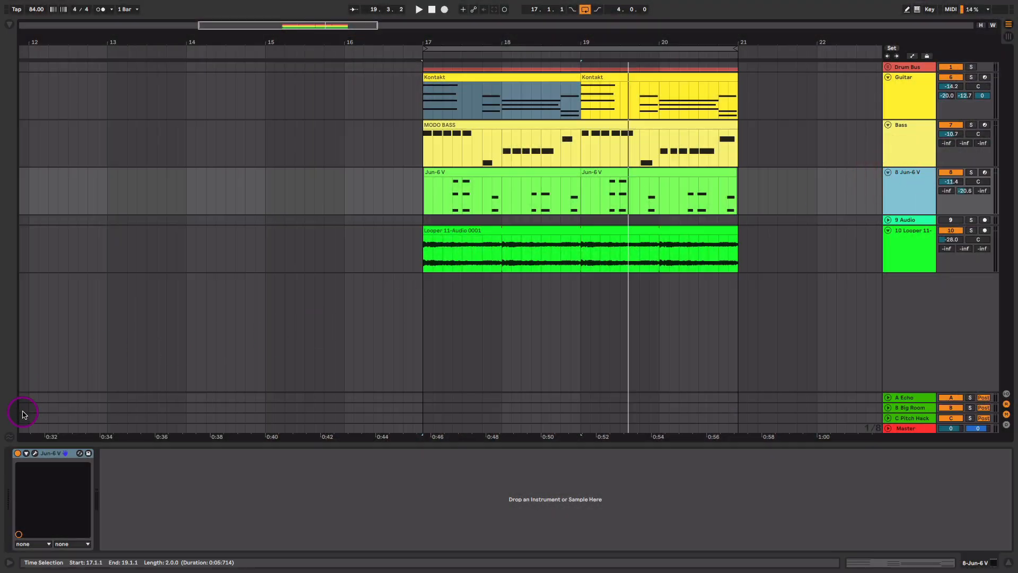
left_click(32, 454)
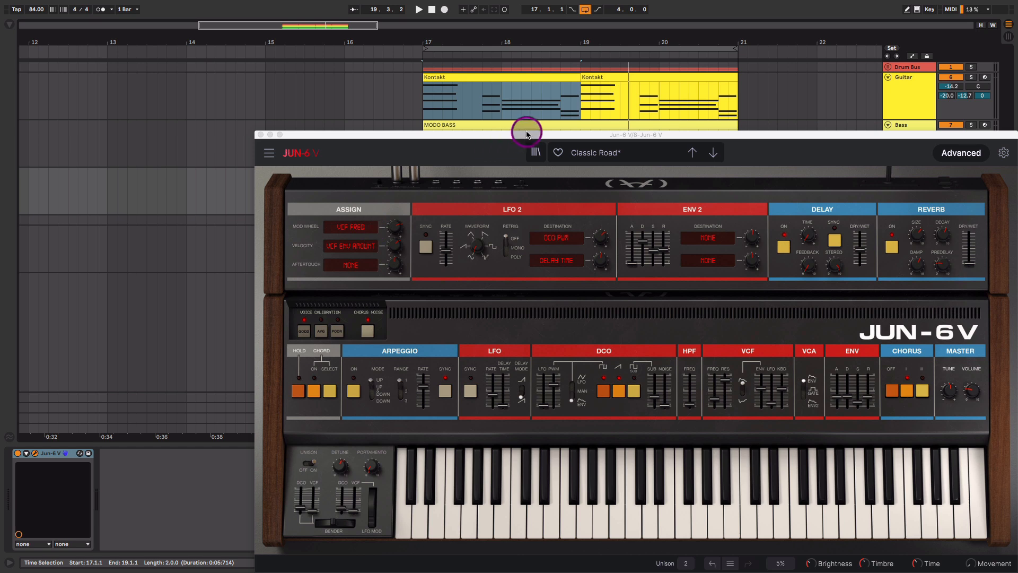
left_click_drag(527, 132, 463, 94)
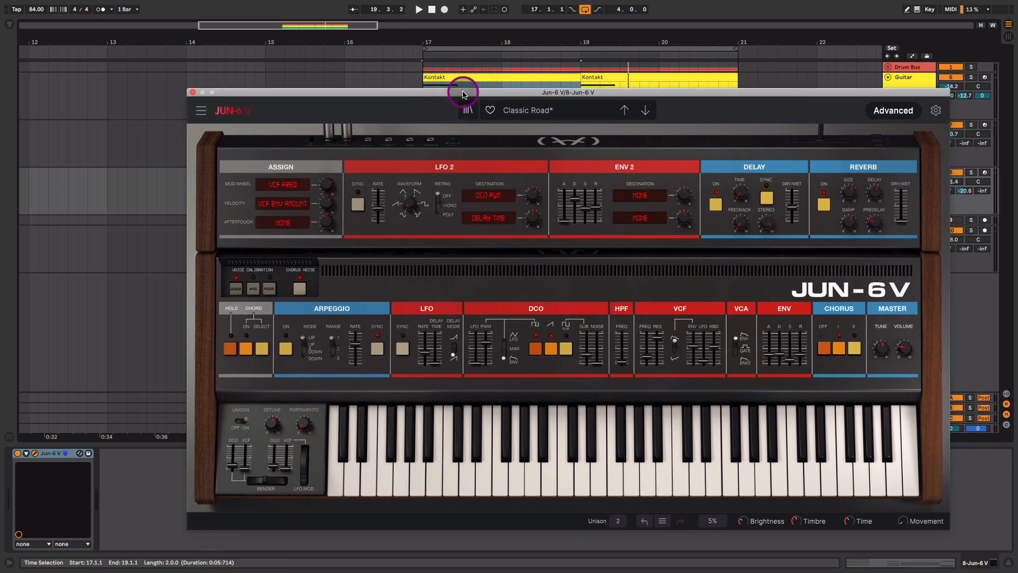
mouse_move(647, 357)
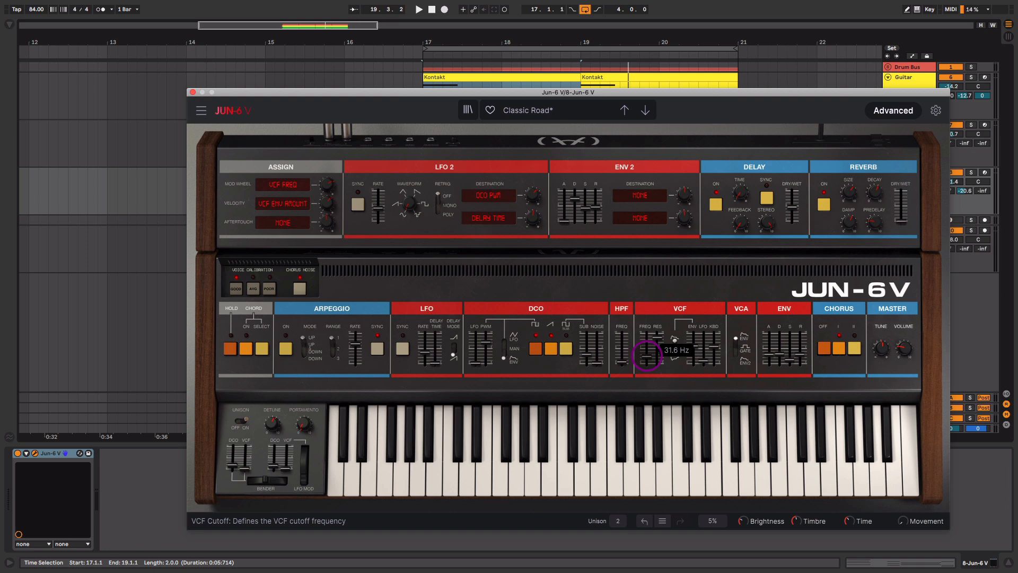
left_click_drag(647, 363, 647, 365)
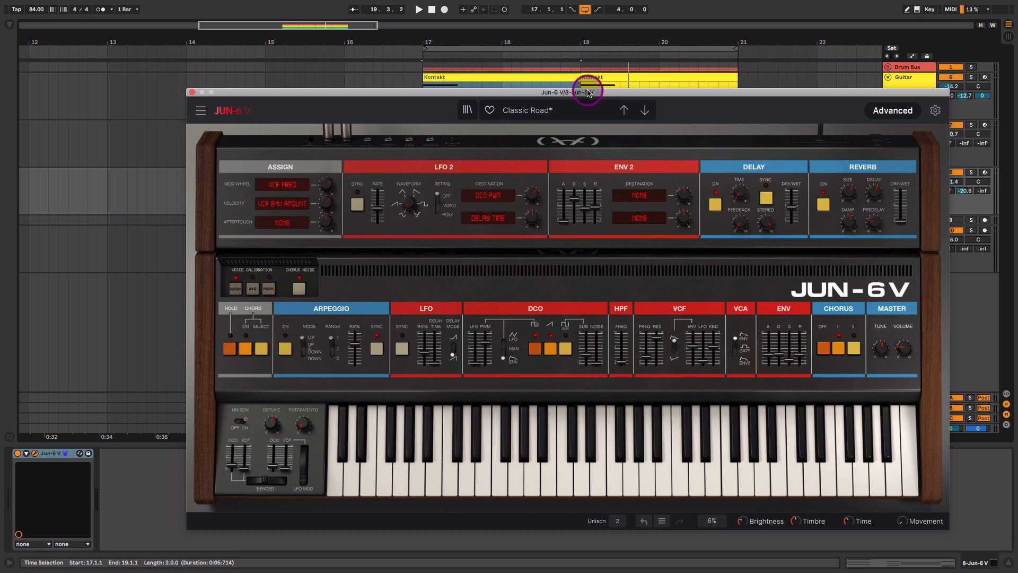
Move the Jun-6 V window clear of the track controls, and solo and record-arm the 8 Jun-6 V track.
left_click_drag(589, 92, 431, 79)
left_click(970, 172)
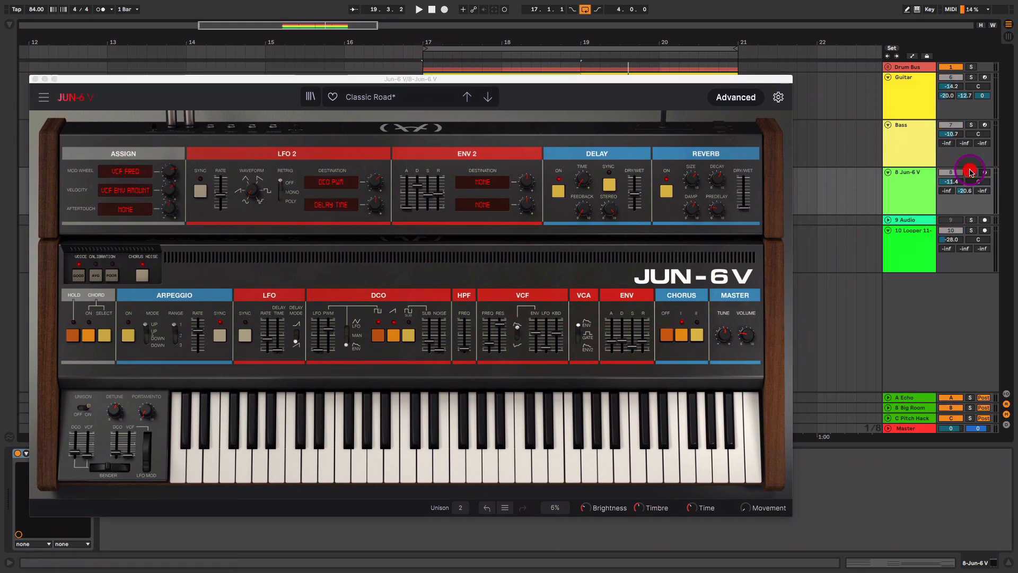
left_click(982, 174)
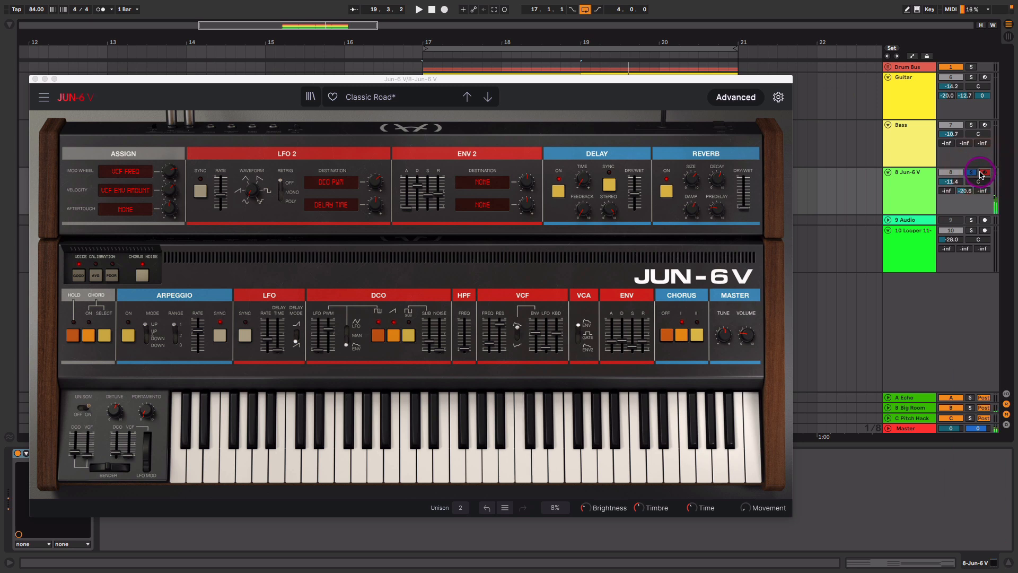
Examine the decay, sustain and release settings in the Jun-6 V's main envelope.
left_click(614, 345)
left_click(620, 341)
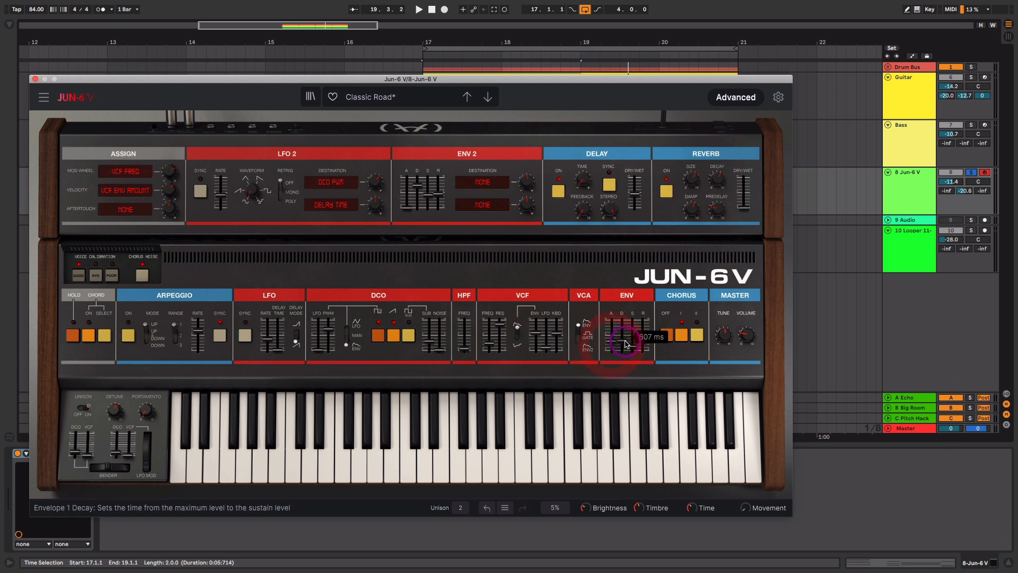
left_click(634, 350)
left_click(632, 351)
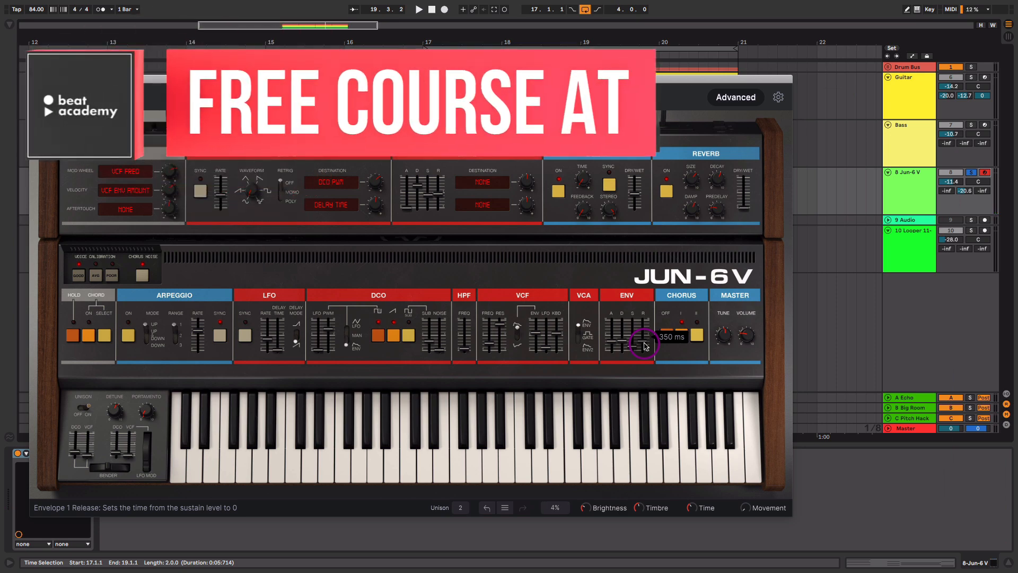
Play the soloed Jun-6 V part from the arrangement, and listen to it with the Guitar, Bass and Drum Bus also soloed.
left_click_drag(641, 78, 737, 297)
left_click(905, 192)
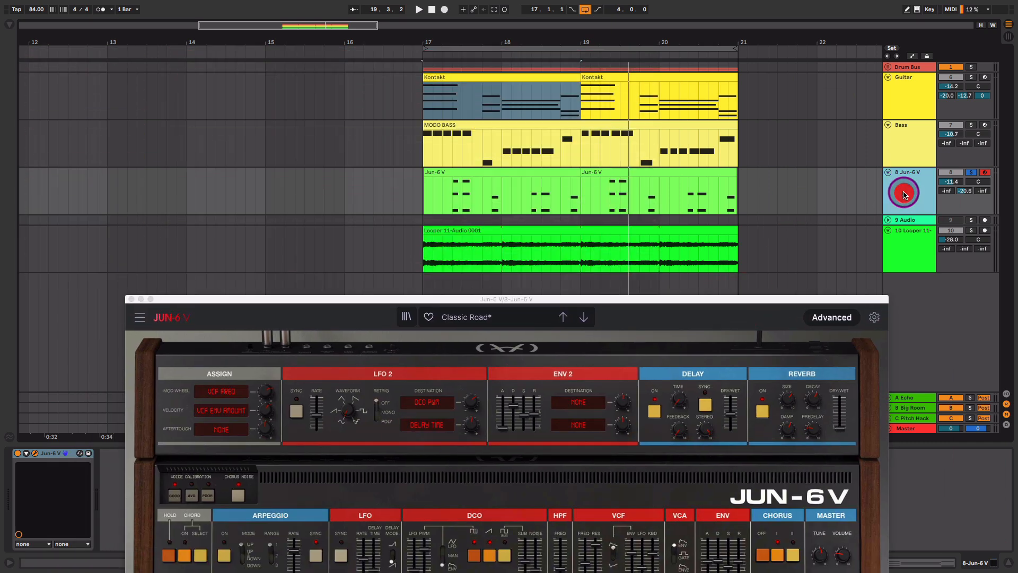
key("space")
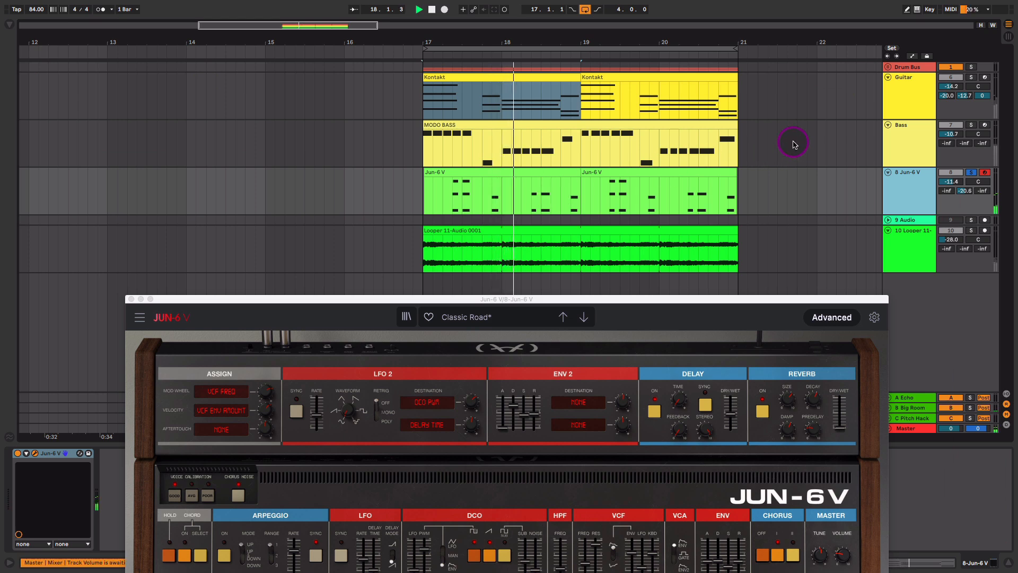
left_click(971, 77)
left_click(971, 125)
left_click(972, 67)
key("space")
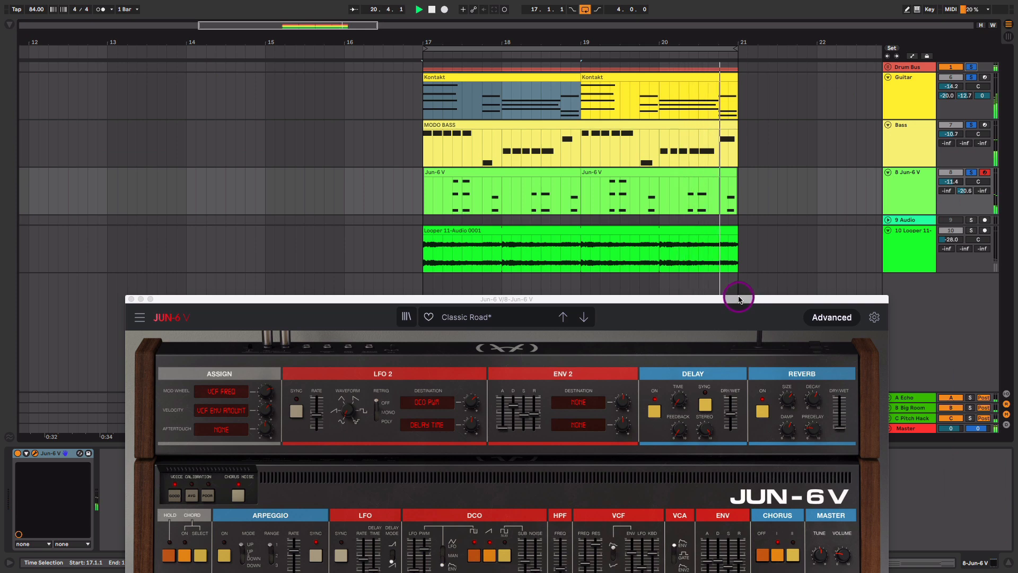
key("space")
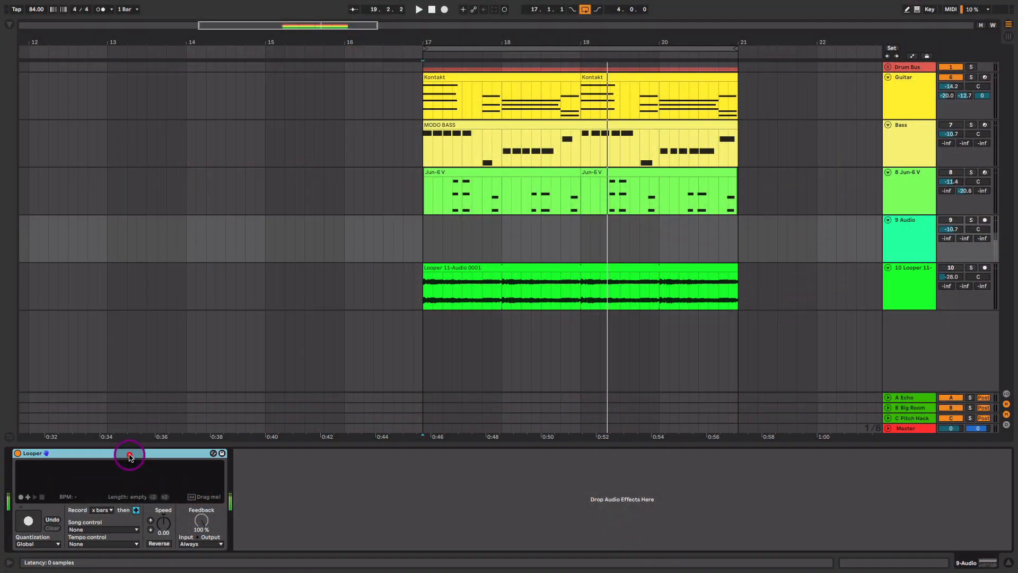
Locate Looper among the Delay & Loop audio effects in the browser and return to the one on the 9 Audio track.
left_click(130, 455)
left_click(10, 25)
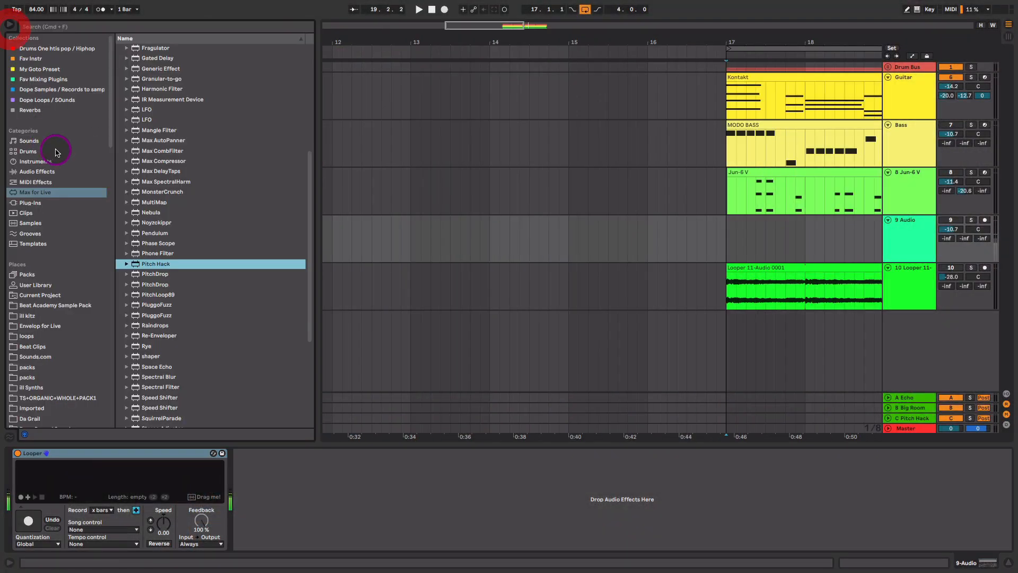
left_click(50, 171)
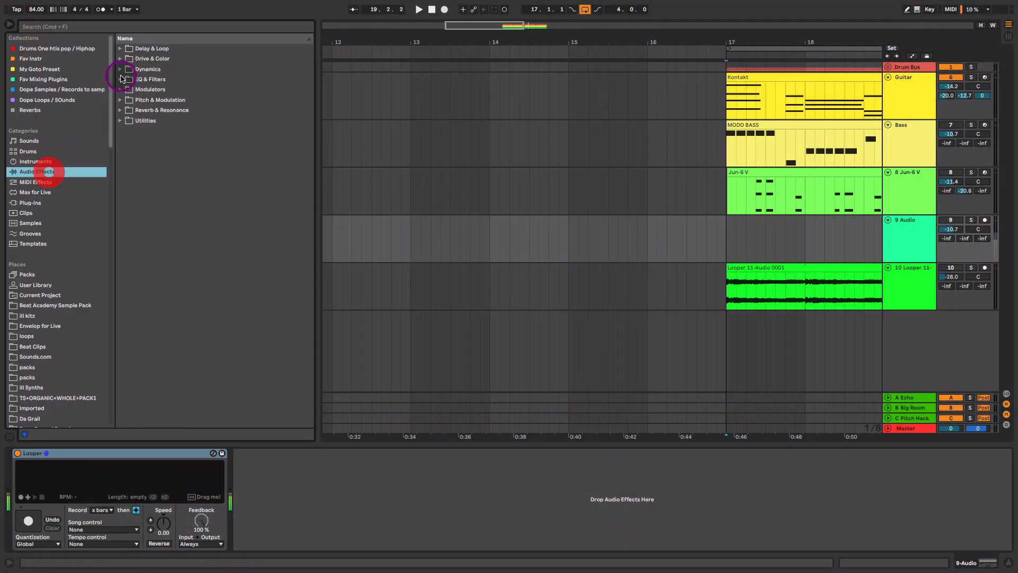
left_click(120, 49)
left_click_drag(154, 110, 900, 223)
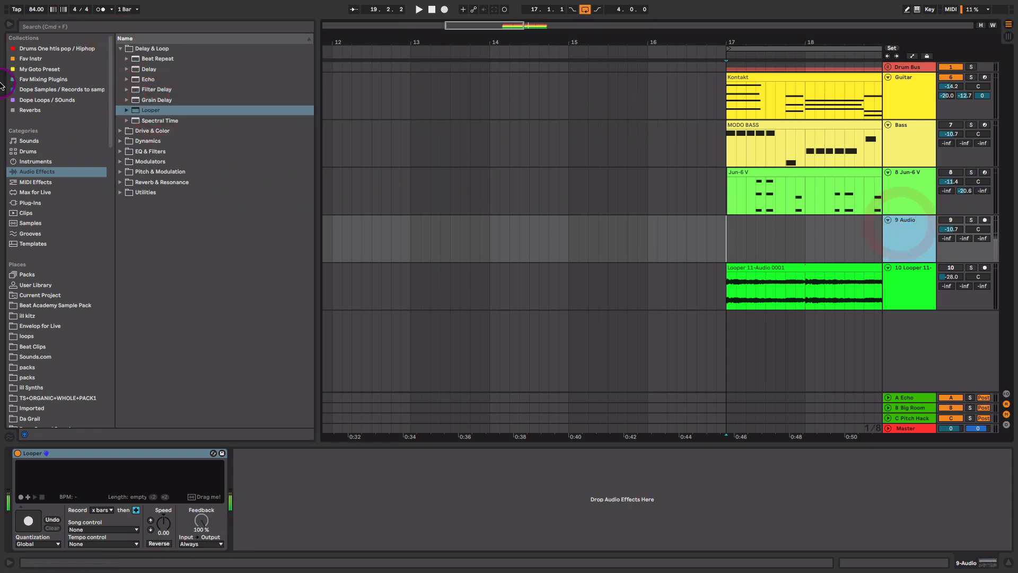
left_click(10, 24)
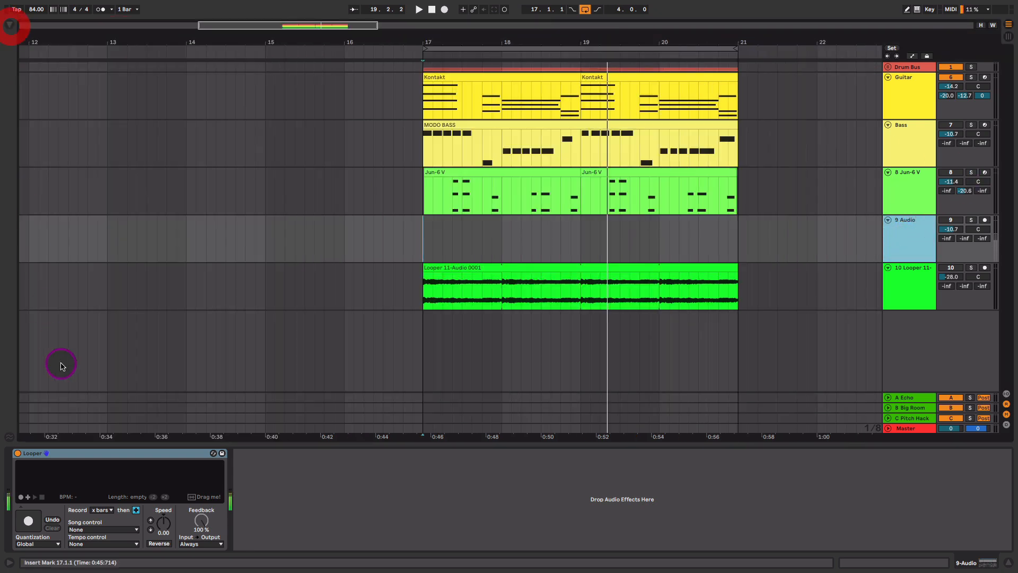
Check the Song control and Tempo control options of Looper, keeping both at None.
left_click(103, 530)
left_click(105, 539)
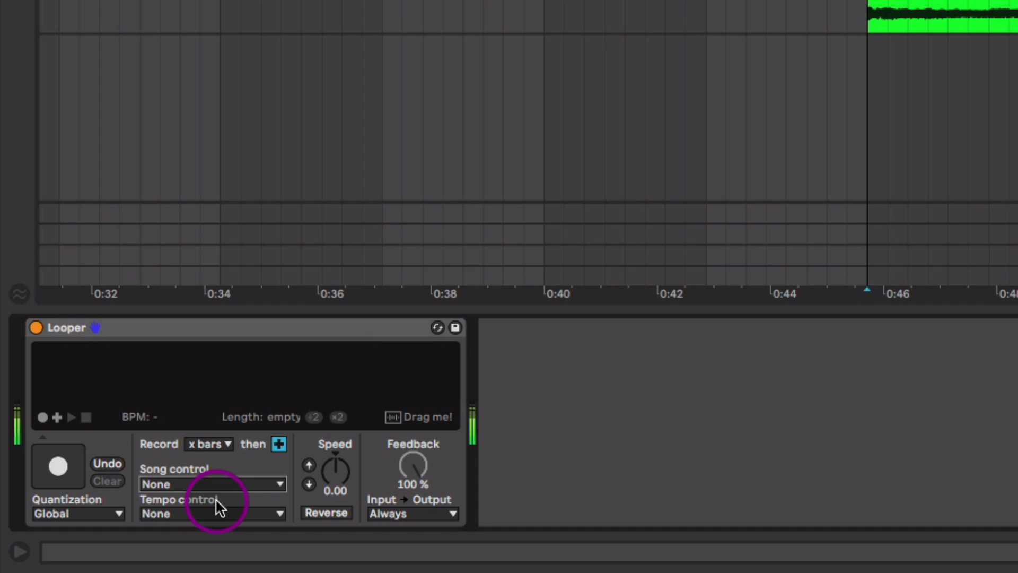
left_click(214, 482)
left_click(214, 483)
left_click(218, 514)
left_click(219, 515)
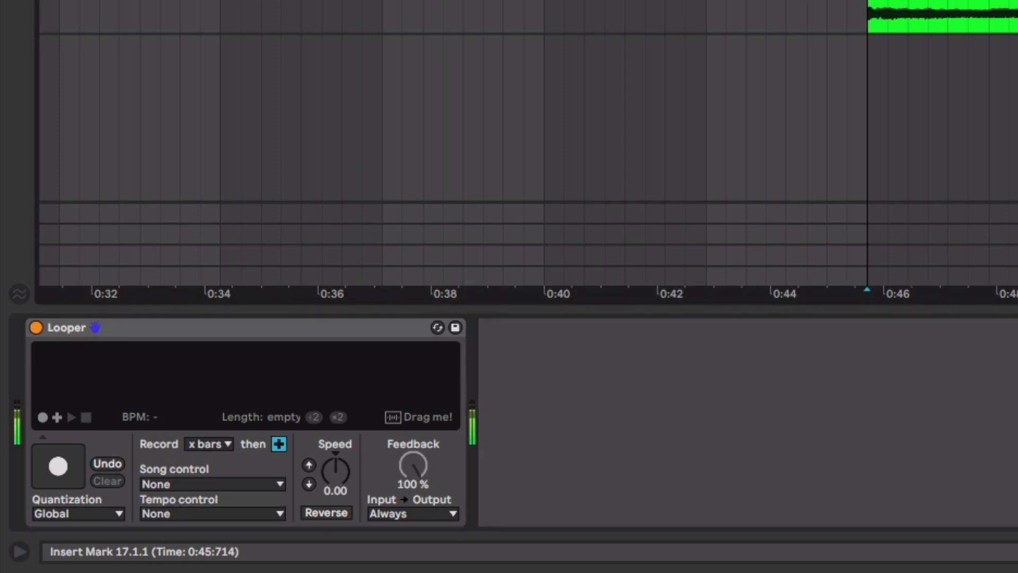
Place the insert marker at bar 17 on the 9 Audio track and start the beat playing with Looper shown.
key("space")
left_click(926, 2)
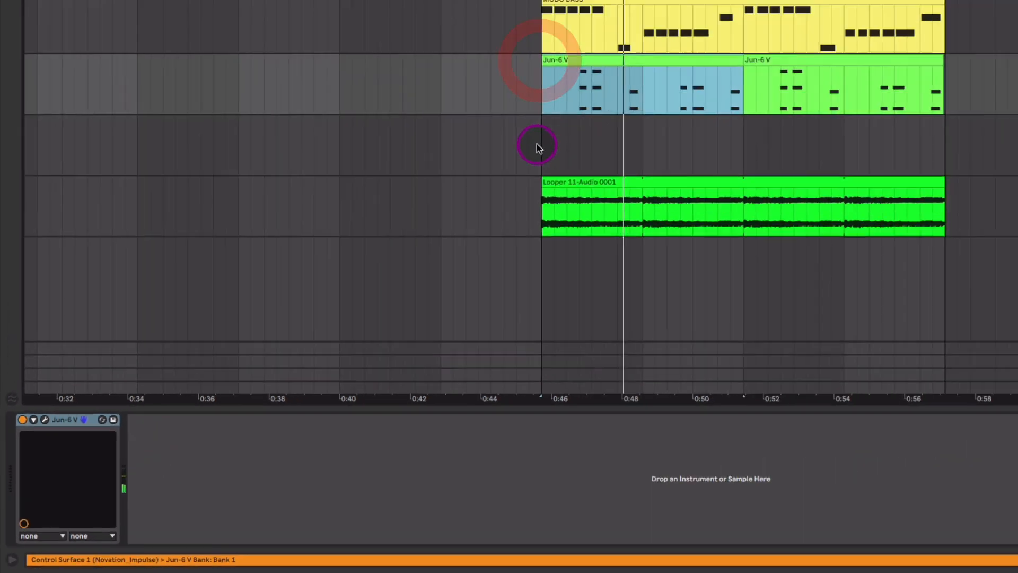
key("space")
left_click(422, 237)
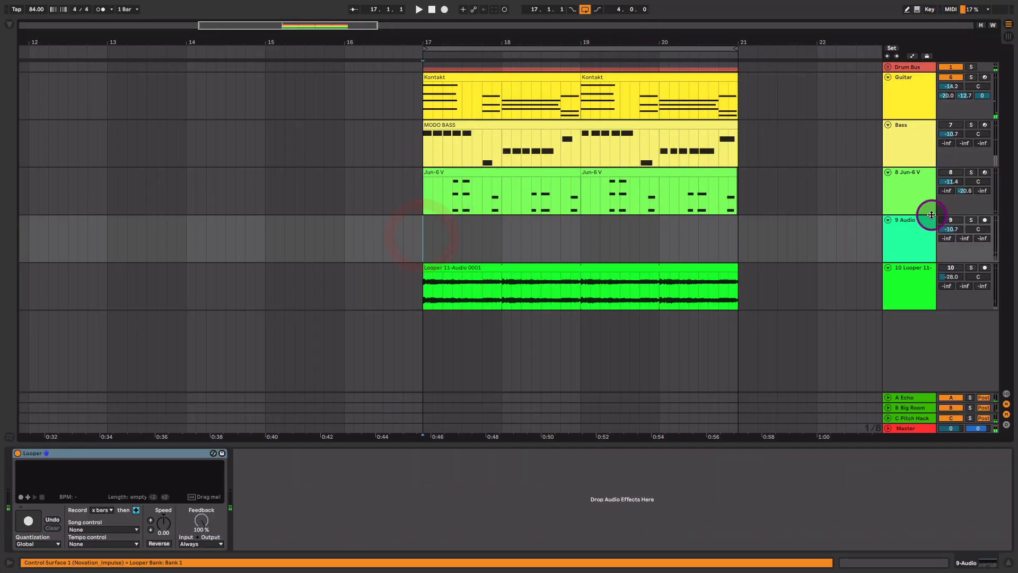
key("Tab")
key("Tab")
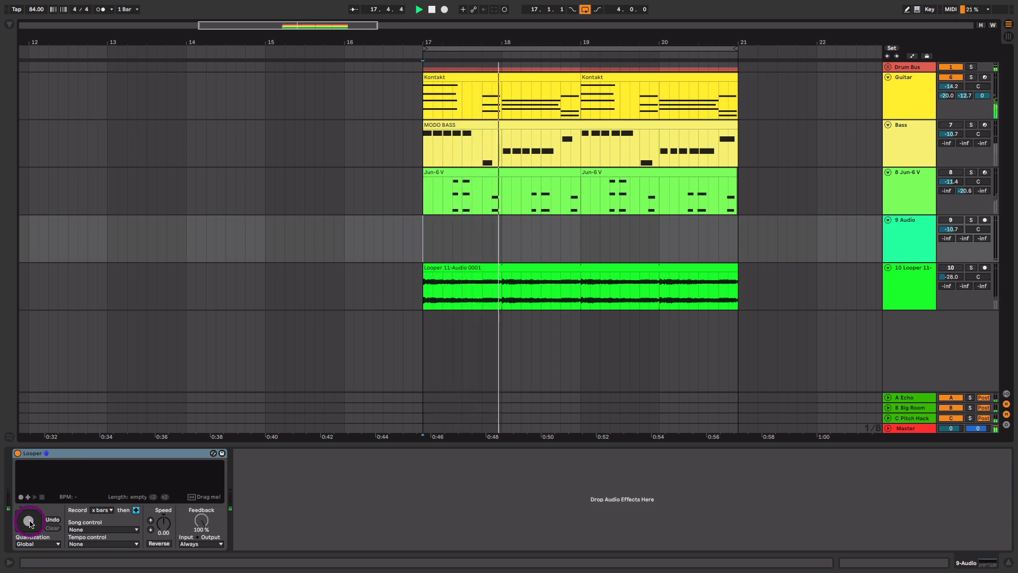
Record a one-bar loop of the playing beat into Looper, switch it to overdub and stop playback.
left_click(29, 522)
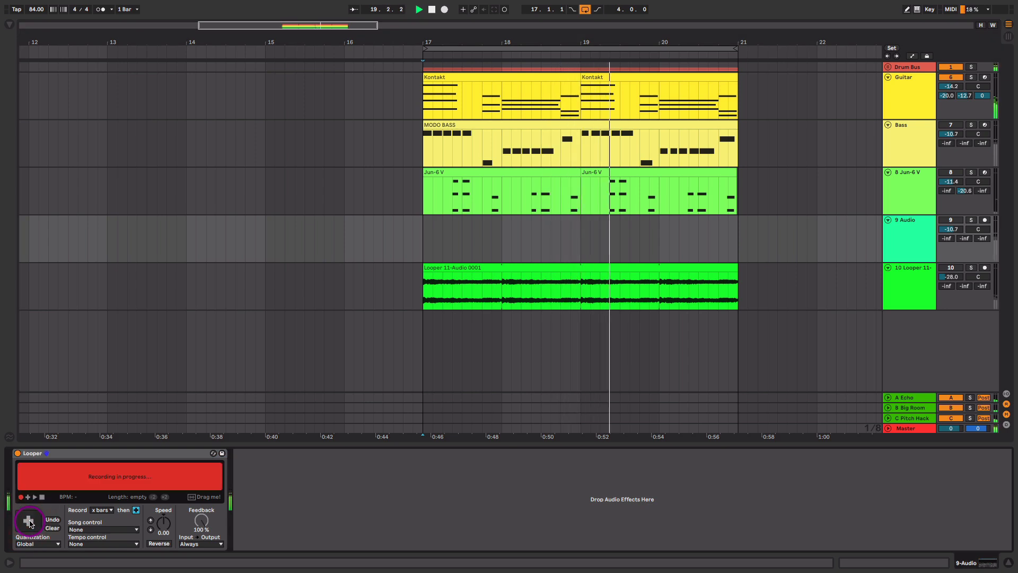
left_click(29, 524)
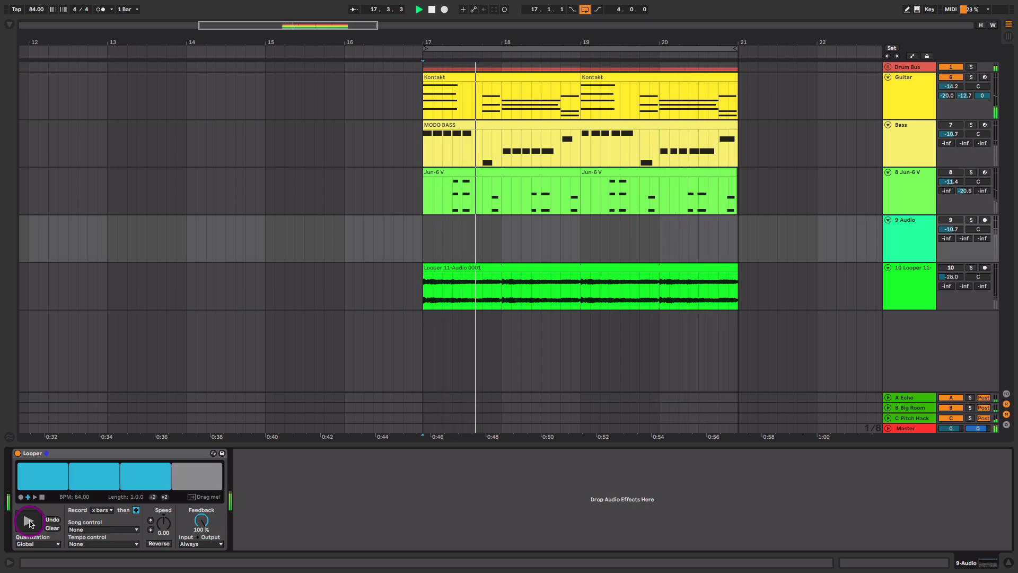
key("space")
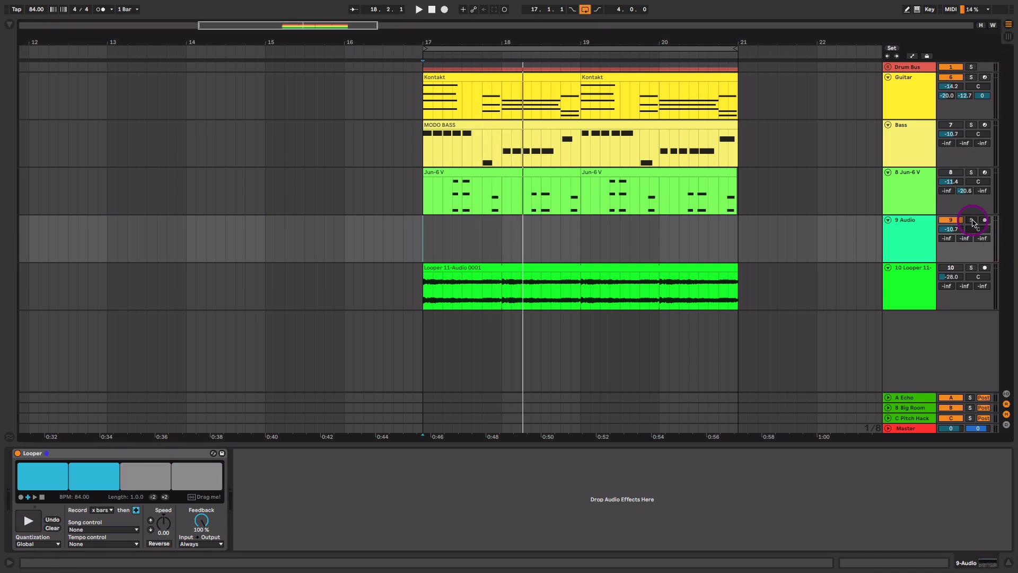
Solo the 9 Audio track, audition the recorded loop at a lower Looper speed and reset the speed to its default.
left_click(972, 221)
key("space")
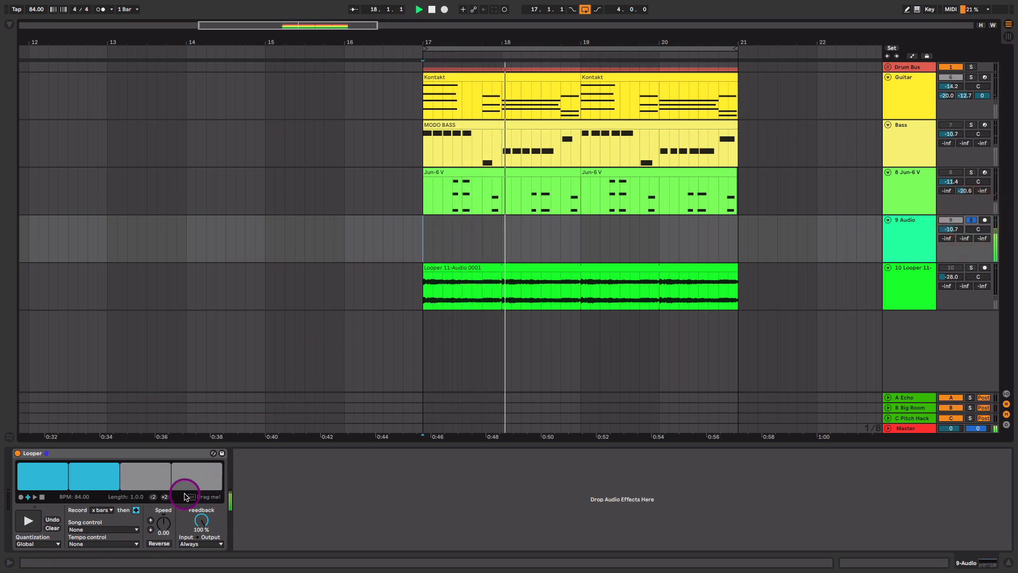
key("space")
left_click_drag(164, 524, 166, 553)
key("space")
key("space")
double_click(162, 520)
Place the recorded Looper audio as a clip on a new track at bar 17 and delete that new track.
left_click_drag(192, 499, 425, 357)
left_click(887, 316)
left_click(886, 316)
left_click(904, 315)
key("Delete")
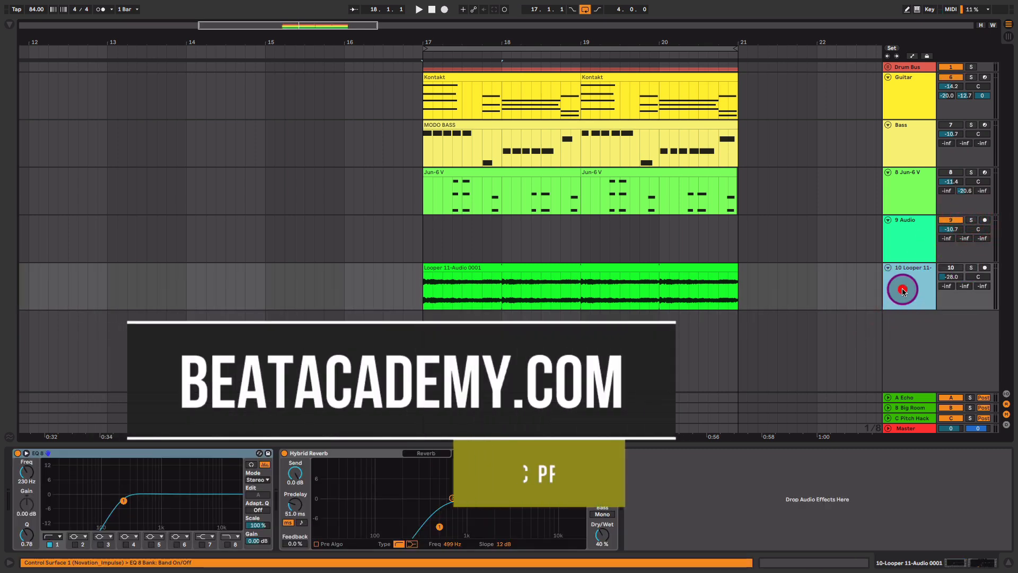
Listen to the soloed 10 Looper track and examine its EQ 8 and the Reverb settings of its Hybrid Reverb.
left_click(457, 266)
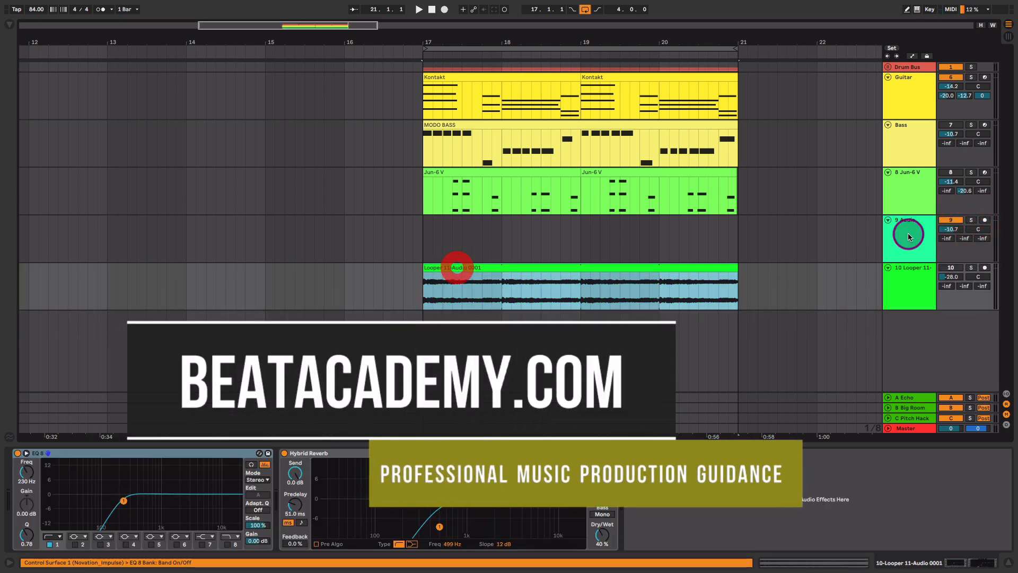
left_click(971, 268)
key("space")
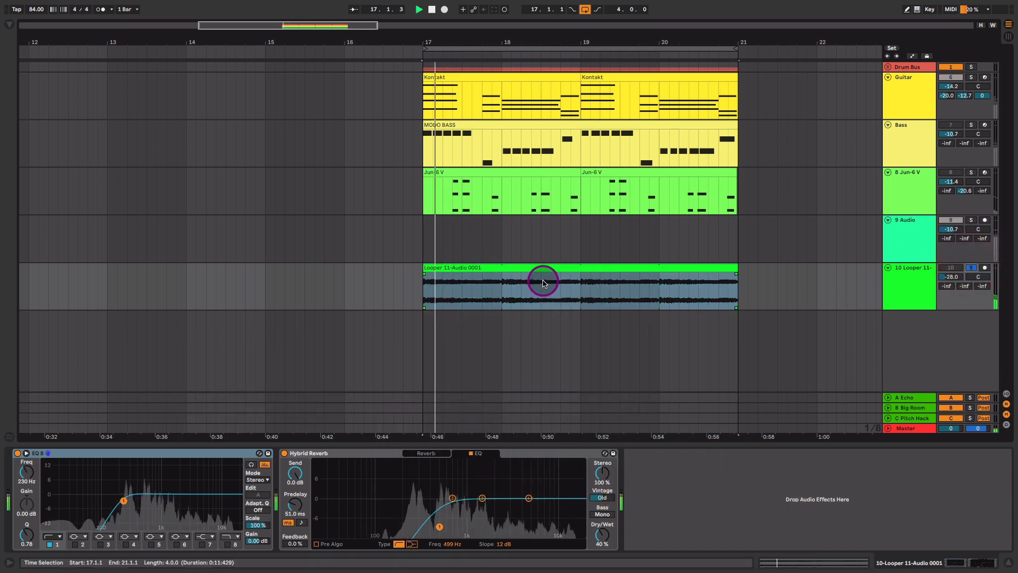
left_click(174, 453)
left_click(326, 453)
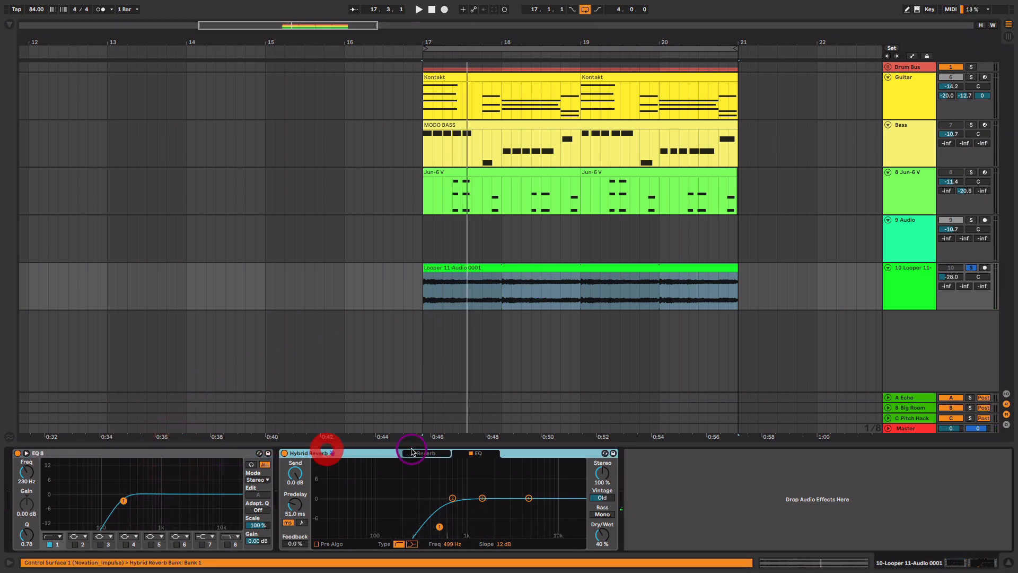
left_click(419, 453)
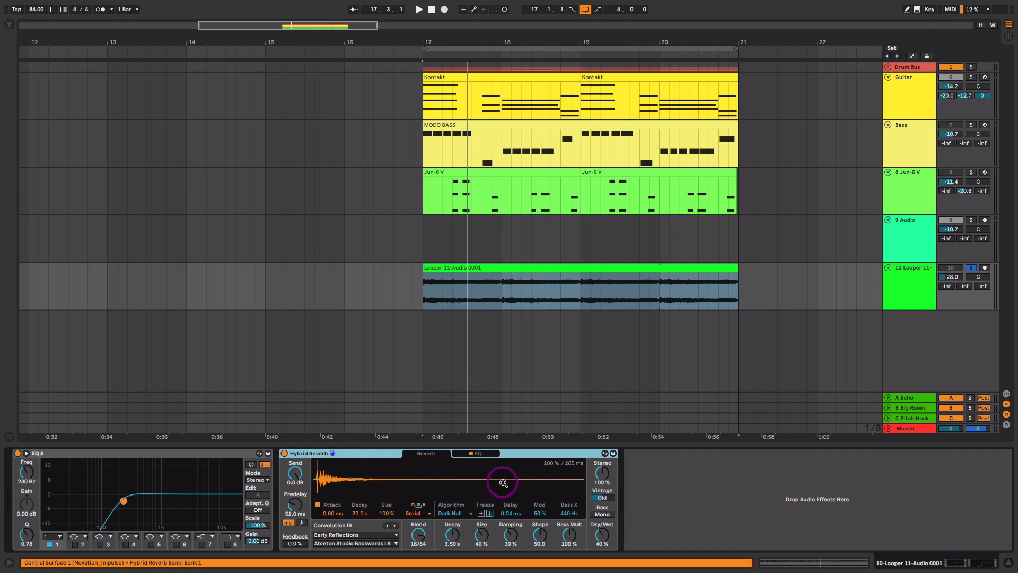
Set the Hybrid Reverb's Dry/Wet on the Looper track to 43%, audition the soloed track and unsolo it.
left_click_drag(616, 537, 616, 532)
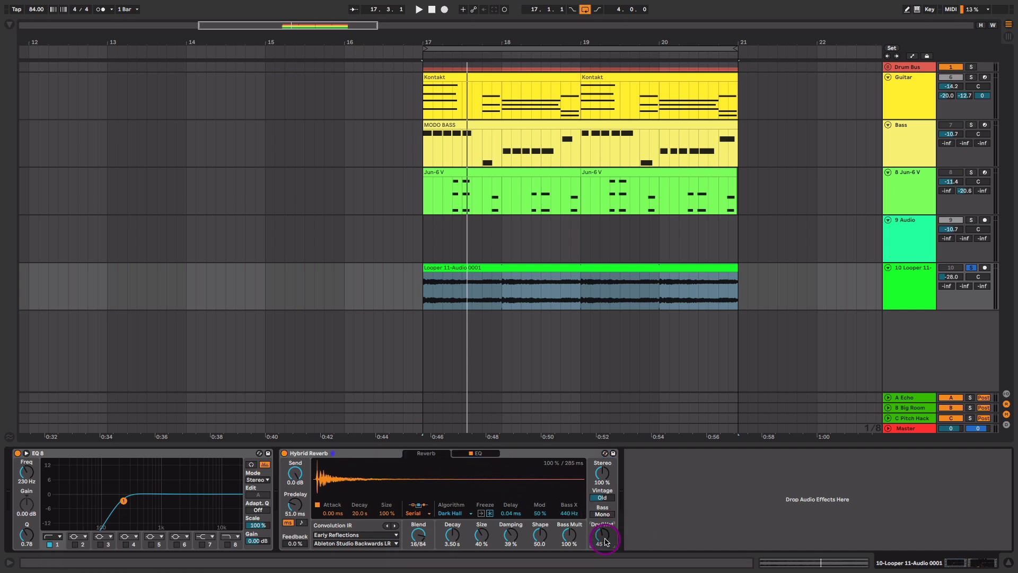
key("space")
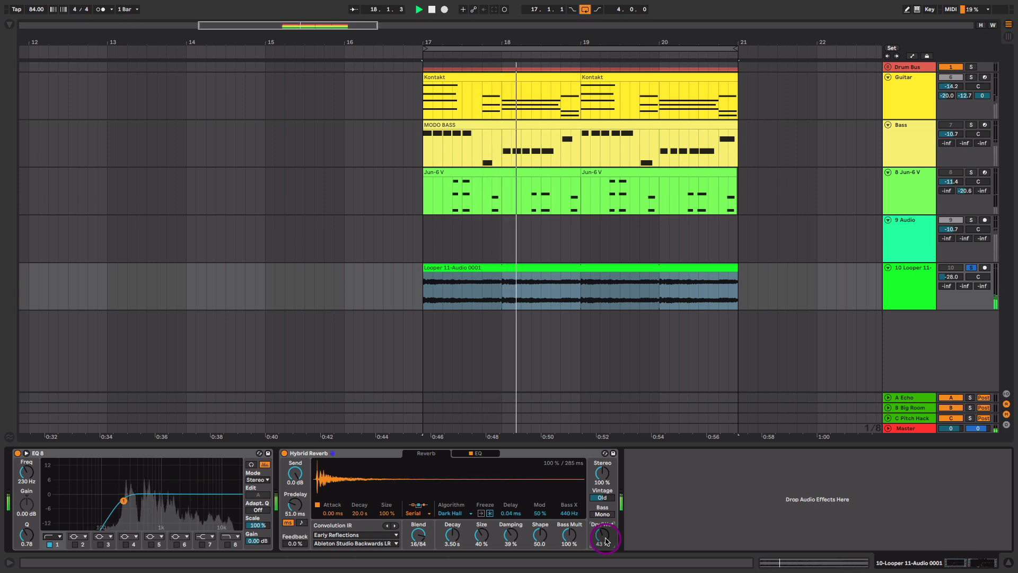
key("space")
left_click(973, 269)
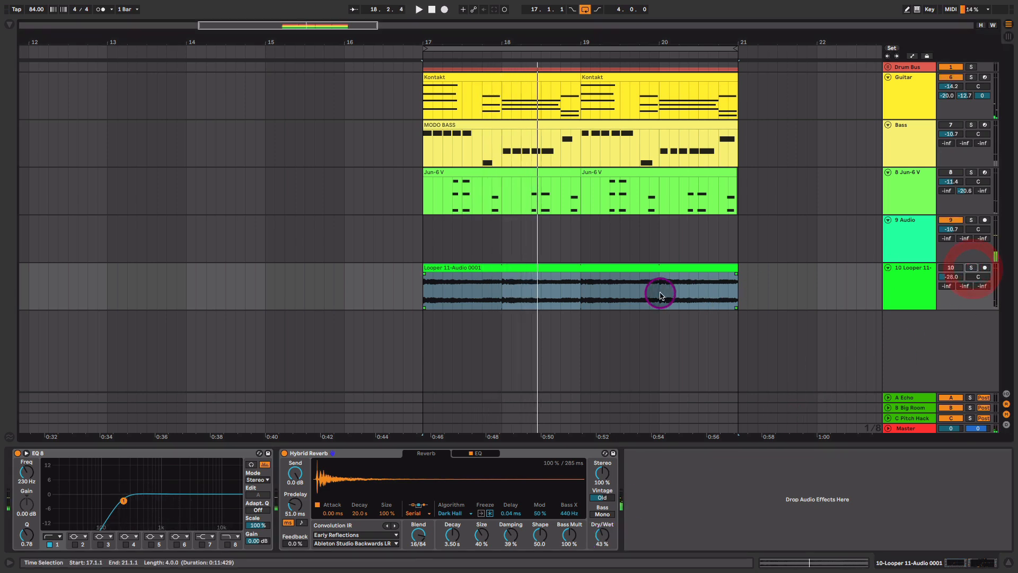
Set the Looper audio track's volume to about -21.5 dB during playback in Session View, briefly soloing it to check it against the mix.
key("Tab")
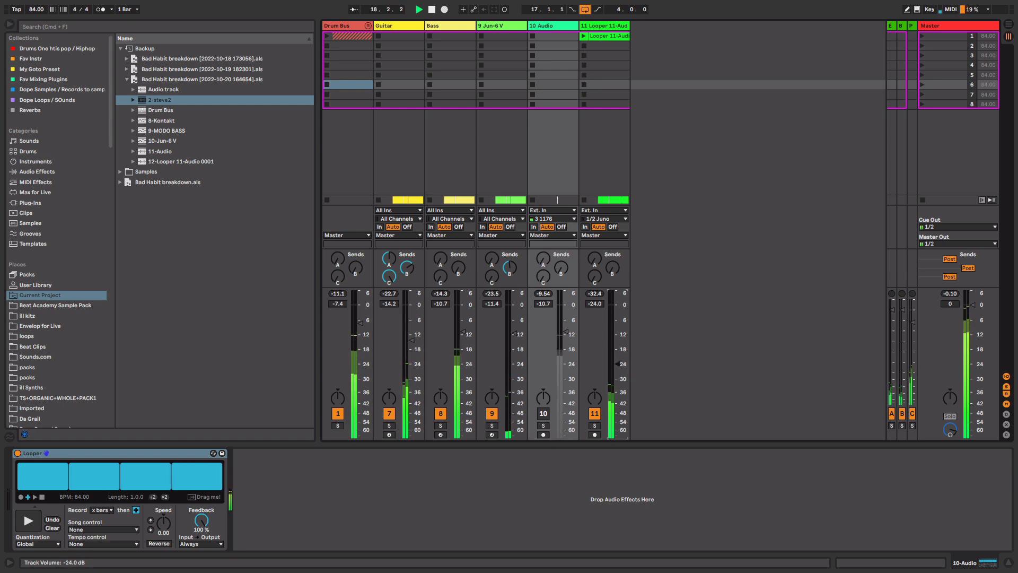
left_click(619, 365)
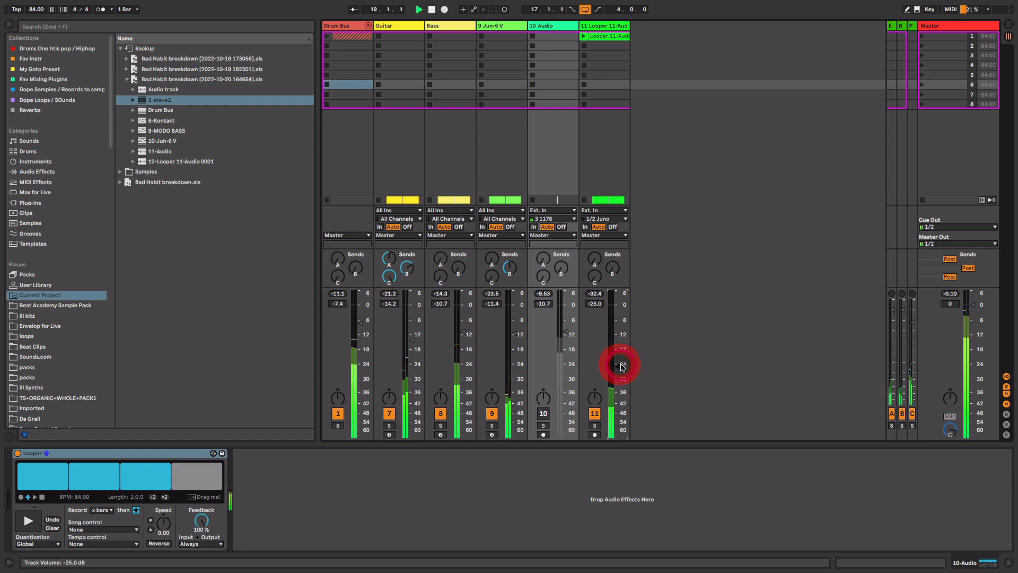
left_click_drag(619, 365, 619, 358)
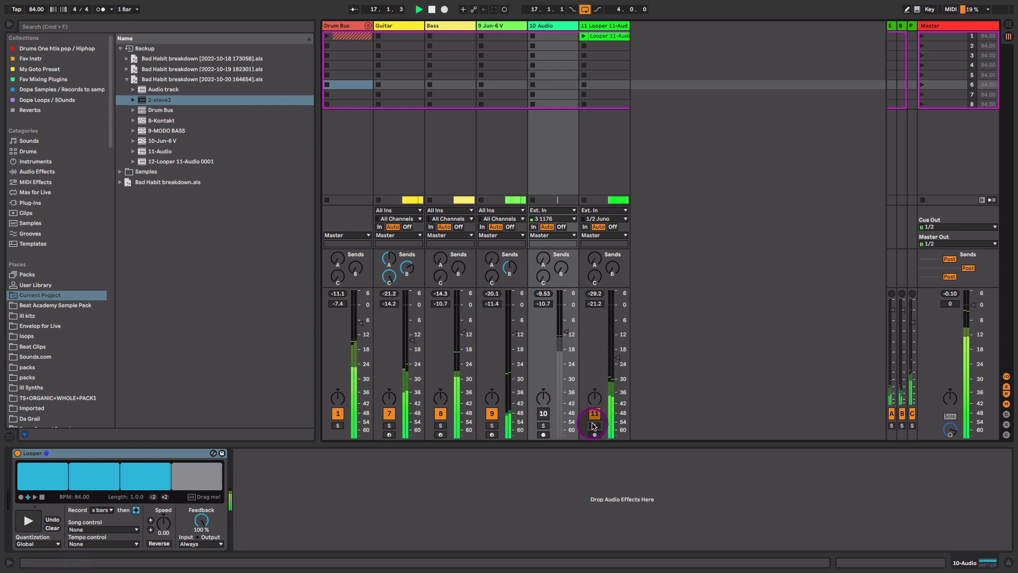
left_click(594, 425)
left_click(594, 426)
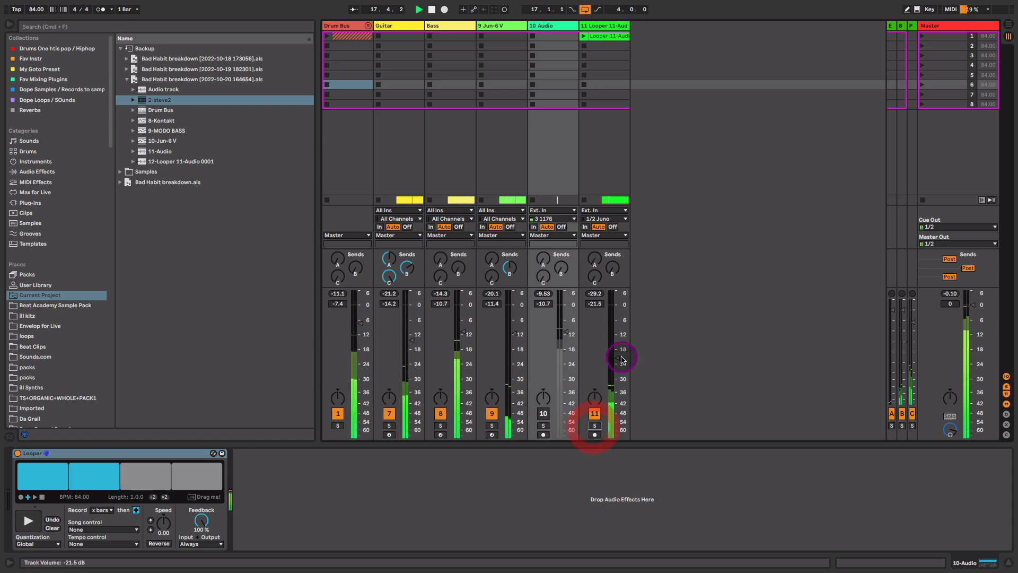